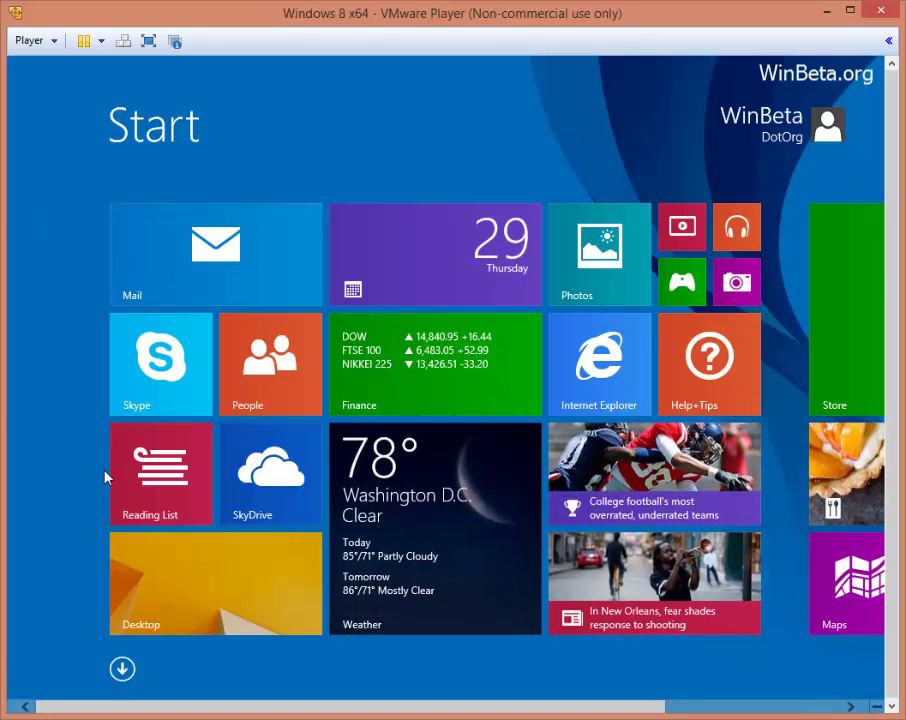
Step: Look over the Start screen tiles, visit the desktop, and return to the Start screen
{"action": "scroll", "coordinate": [87, 475], "scroll_direction": "down", "scroll_amount": 2}
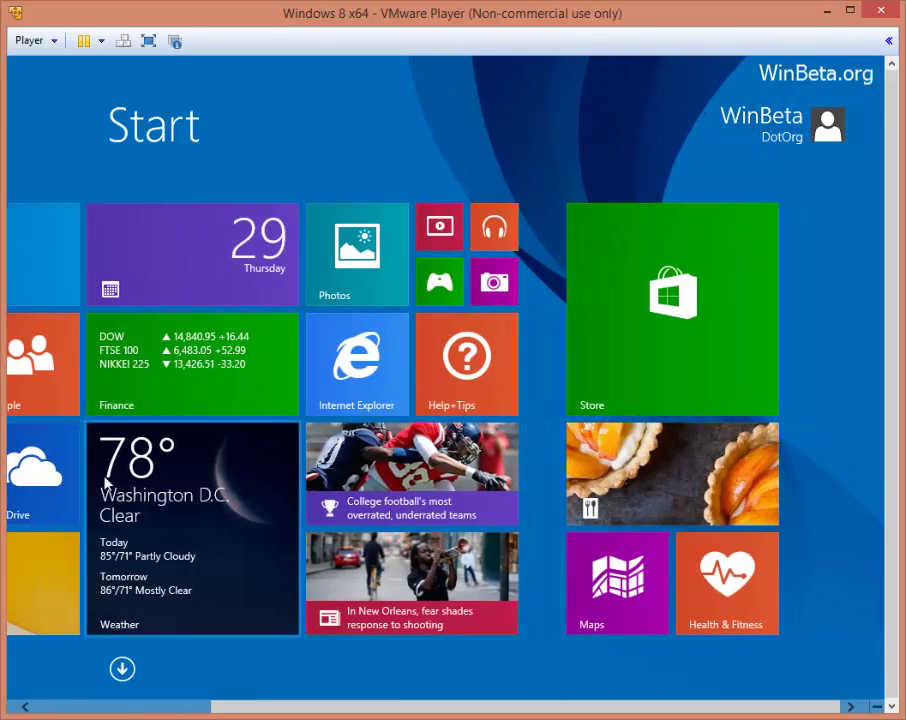
{"action": "scroll", "coordinate": [105, 483], "scroll_direction": "up", "scroll_amount": 2}
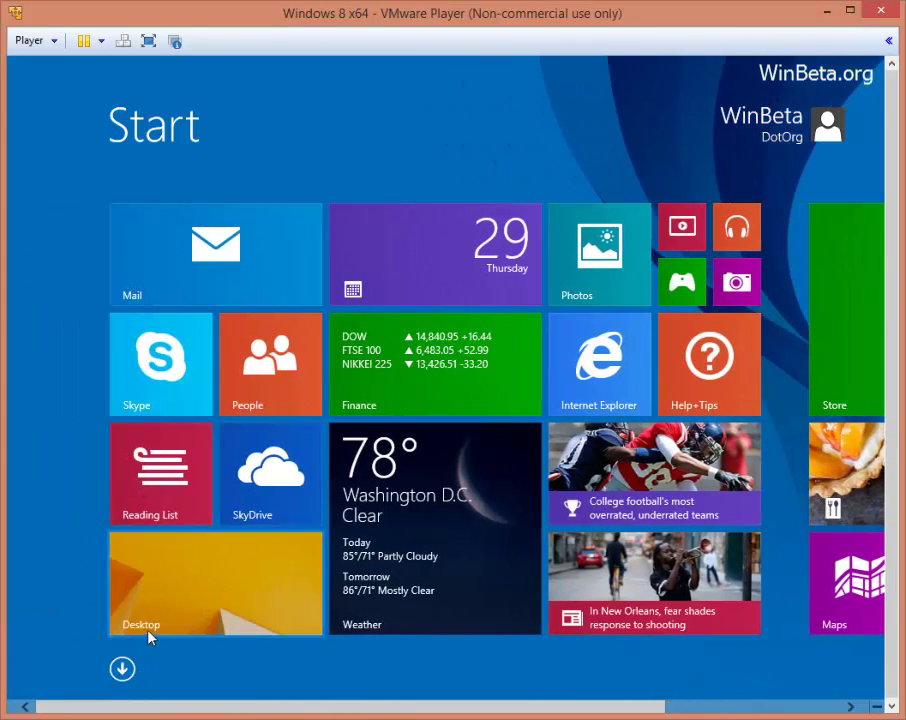
{"action": "left_click", "coordinate": [176, 628]}
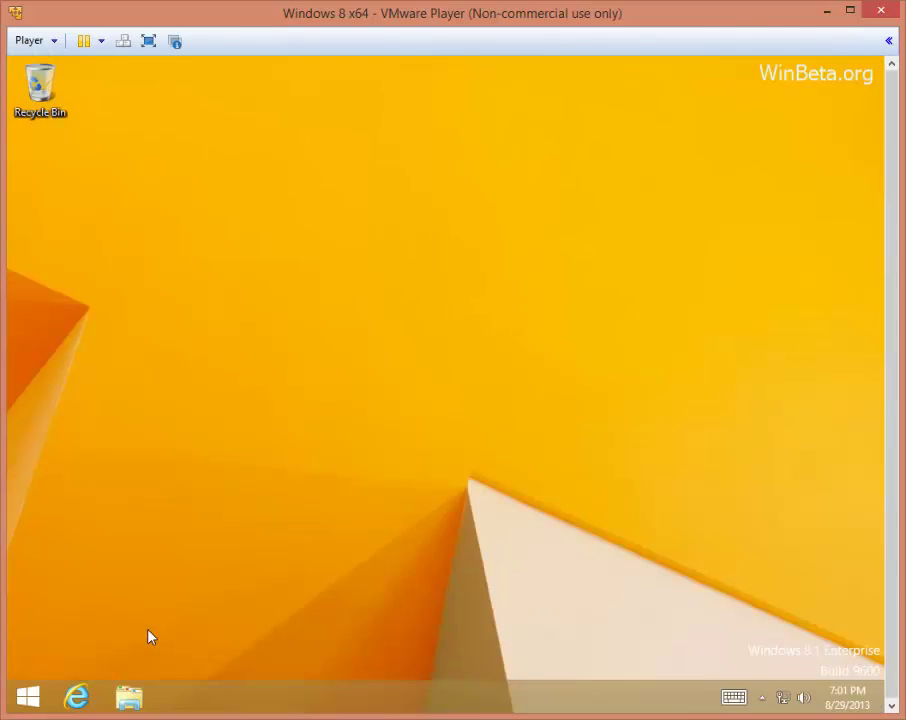
{"action": "left_click", "coordinate": [30, 698]}
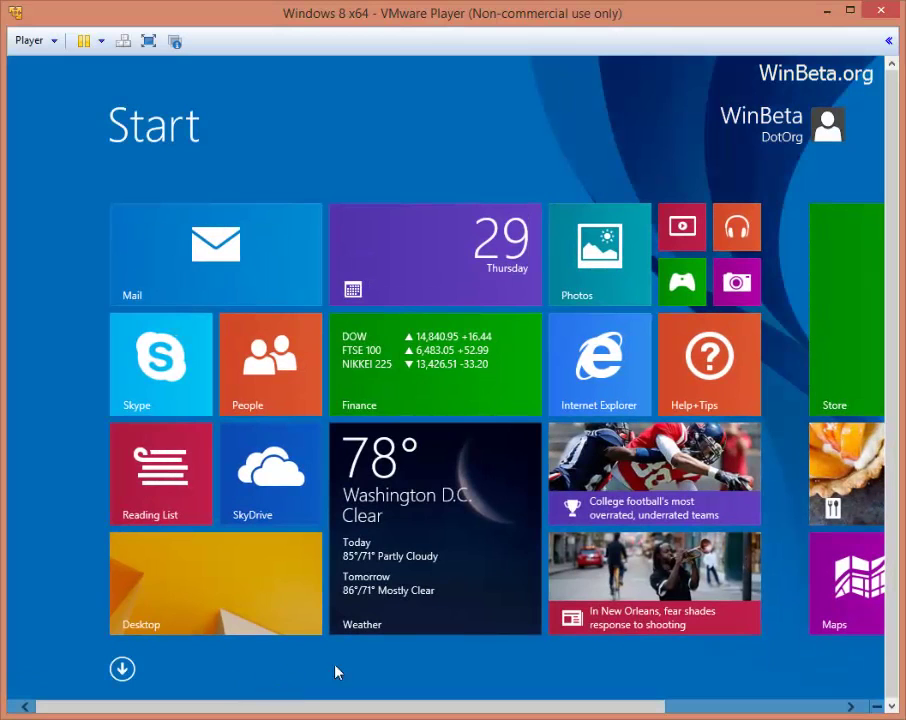
Step: Open Internet Explorer from the Start screen and look over the upper part of the MSN home page
{"action": "scroll", "coordinate": [476, 652], "scroll_direction": "down", "scroll_amount": 2}
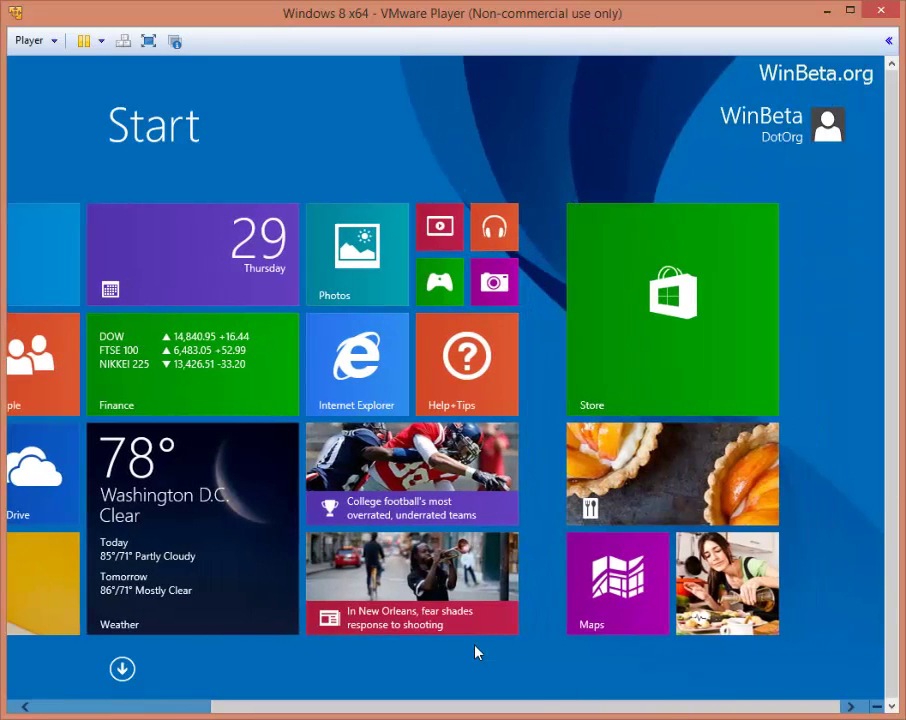
{"action": "left_click", "coordinate": [377, 381]}
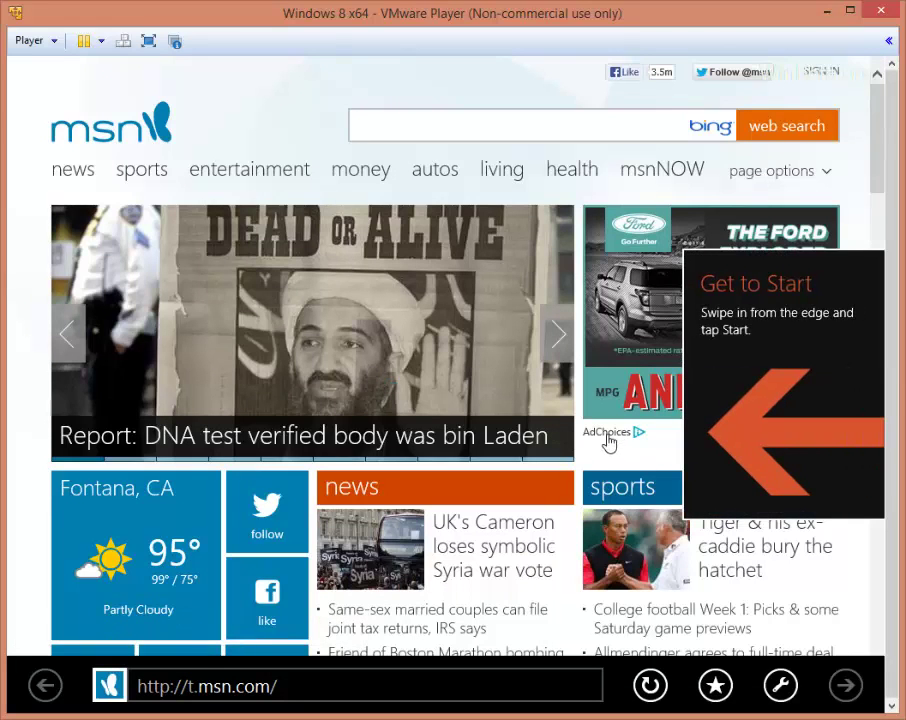
{"action": "scroll", "coordinate": [585, 418], "scroll_direction": "down", "scroll_amount": 2}
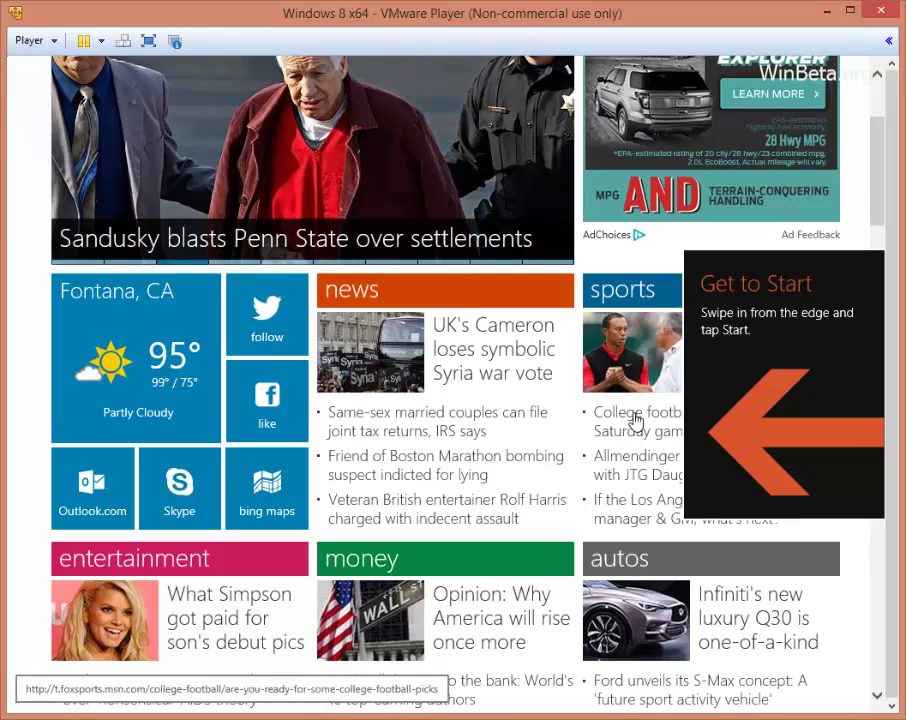
{"action": "scroll", "coordinate": [636, 422], "scroll_direction": "up", "scroll_amount": 2}
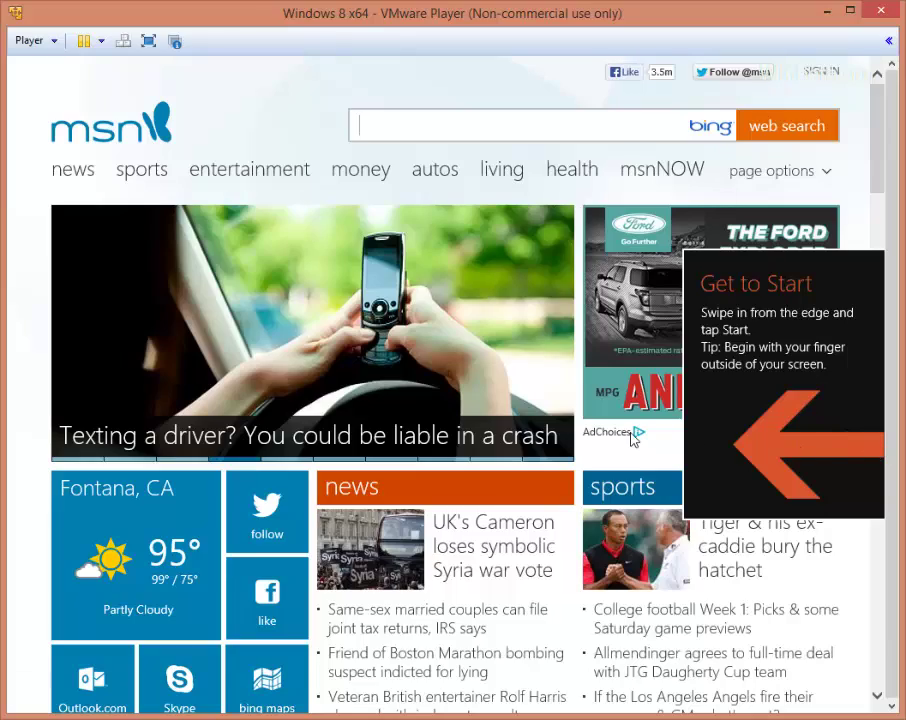
Step: Open the msnNOW story about Detroit getting money from Clark Kent and Bruce Wayne
{"action": "scroll", "coordinate": [634, 432], "scroll_direction": "down", "scroll_amount": 15}
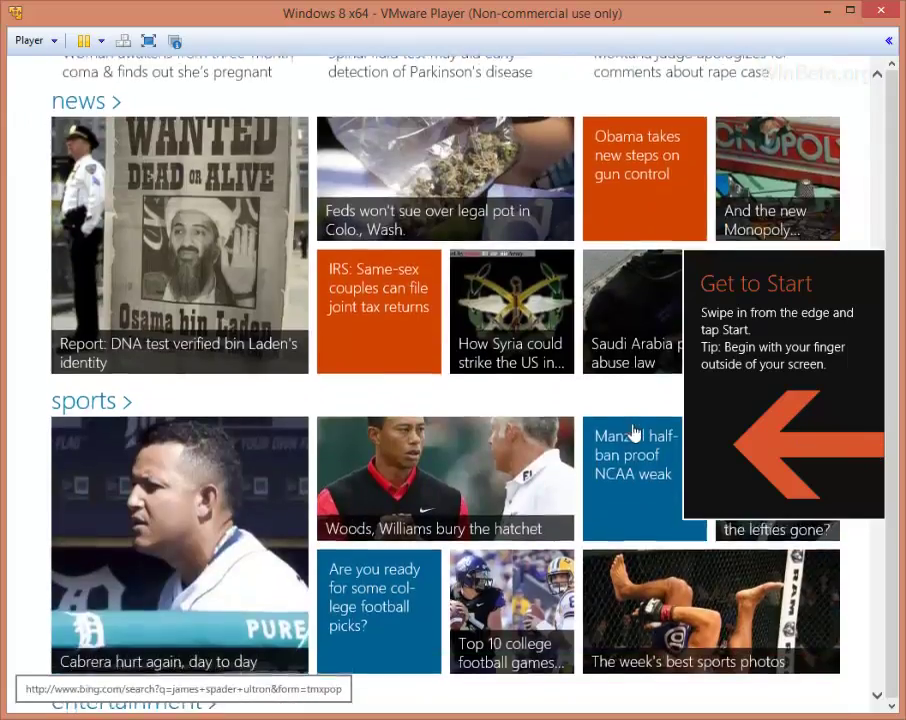
{"action": "scroll", "coordinate": [634, 432], "scroll_direction": "down", "scroll_amount": 15}
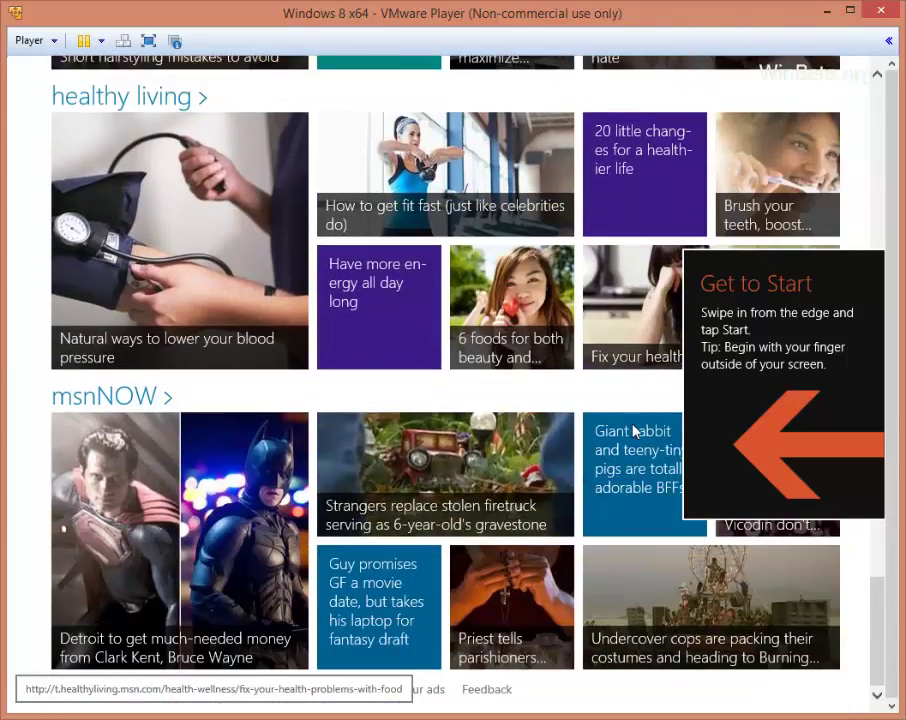
{"action": "left_click", "coordinate": [209, 505]}
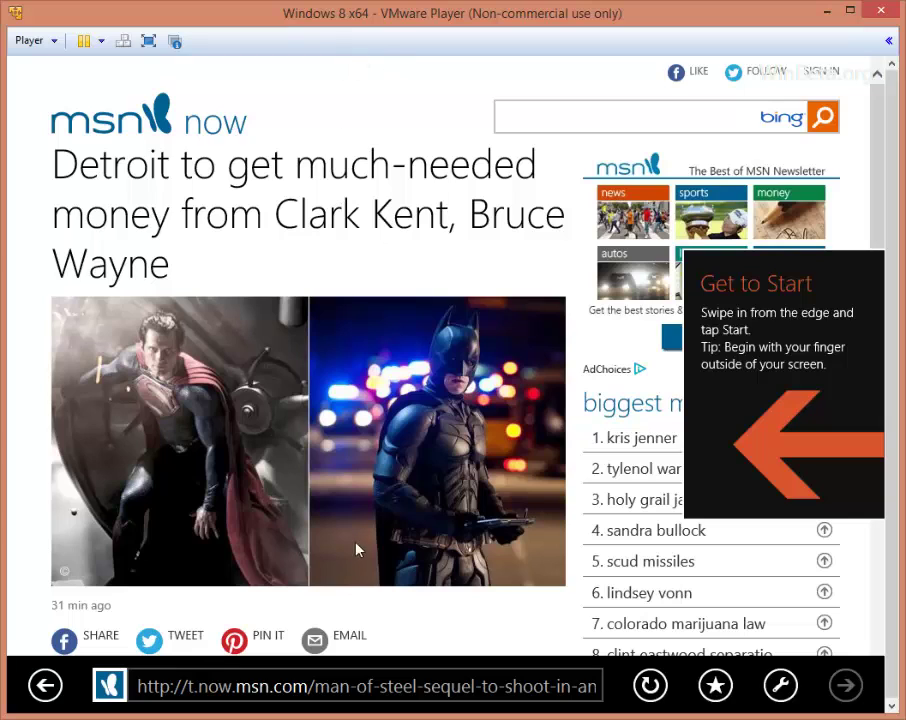
{"action": "left_click", "coordinate": [340, 686]}
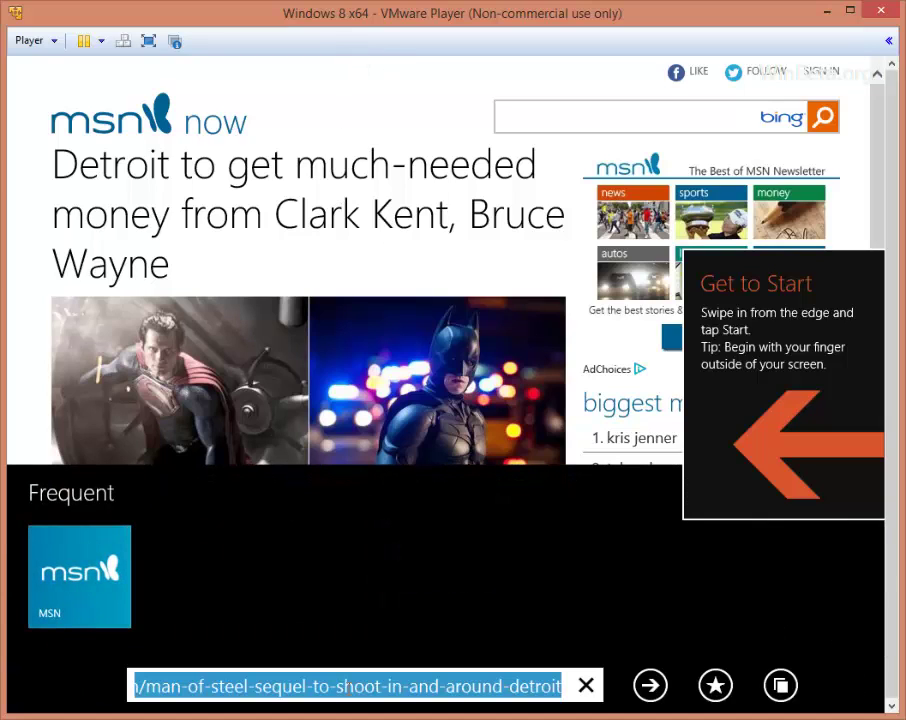
{"action": "type", "text": "www.winbeta.o"}
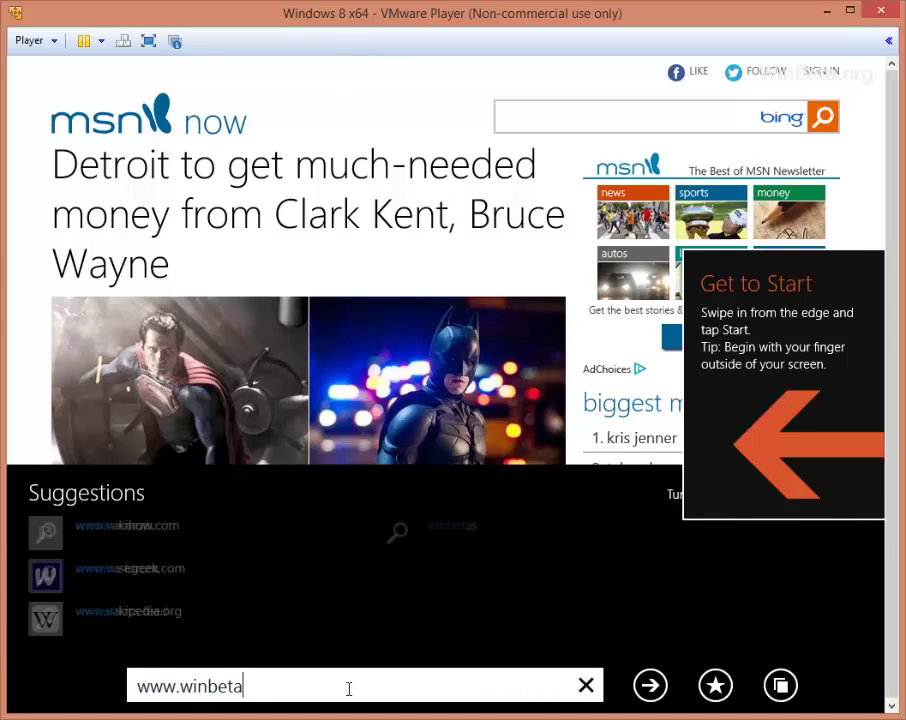
{"action": "type", "text": "rg"}
{"action": "key", "text": "Return"}
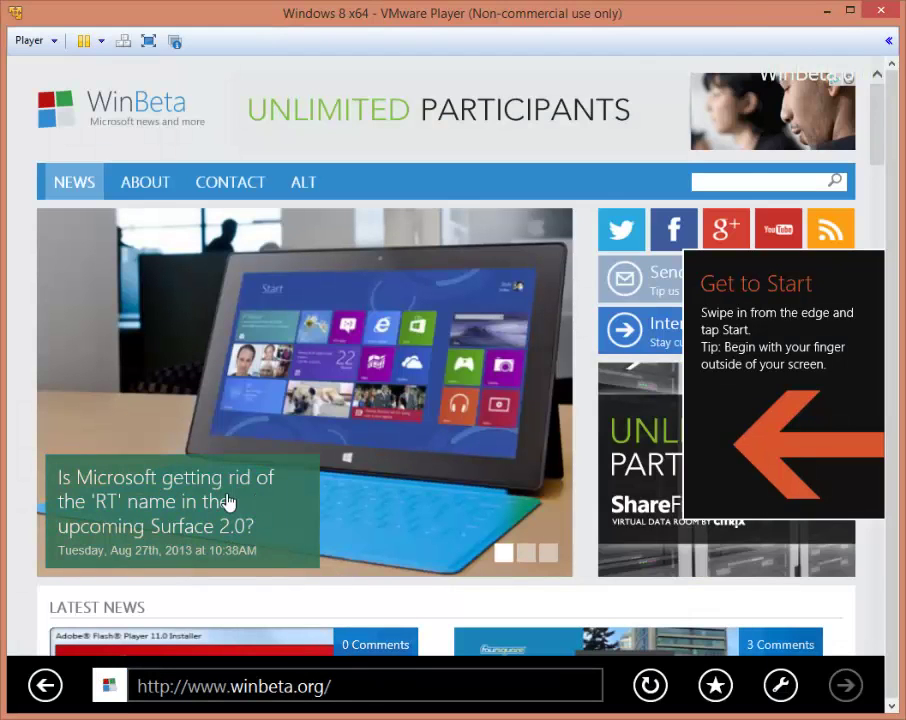
Step: Skim the latest news on the WinBeta home page and return to its beginning
{"action": "scroll", "coordinate": [449, 299], "scroll_direction": "down", "scroll_amount": 4}
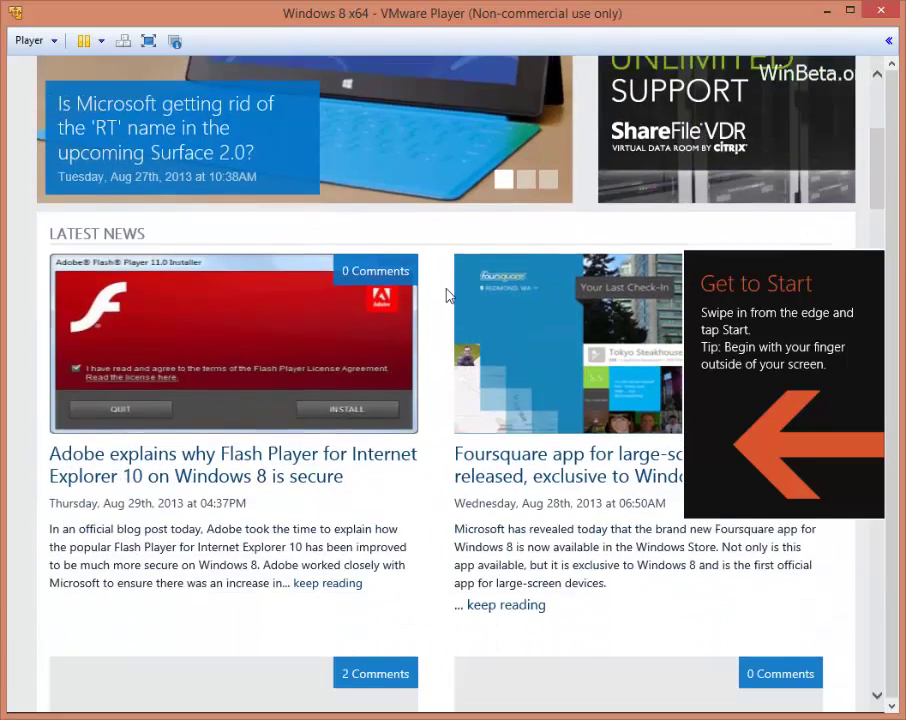
{"action": "scroll", "coordinate": [441, 331], "scroll_direction": "down", "scroll_amount": 8}
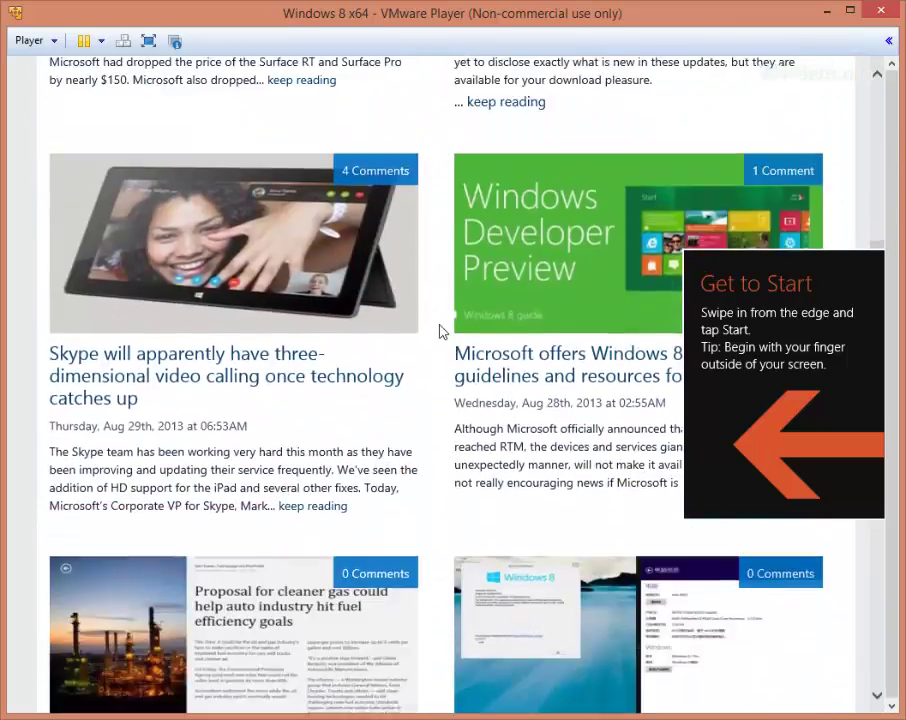
{"action": "scroll", "coordinate": [441, 331], "scroll_direction": "up", "scroll_amount": 3}
{"action": "scroll", "coordinate": [441, 331], "scroll_direction": "up", "scroll_amount": 9}
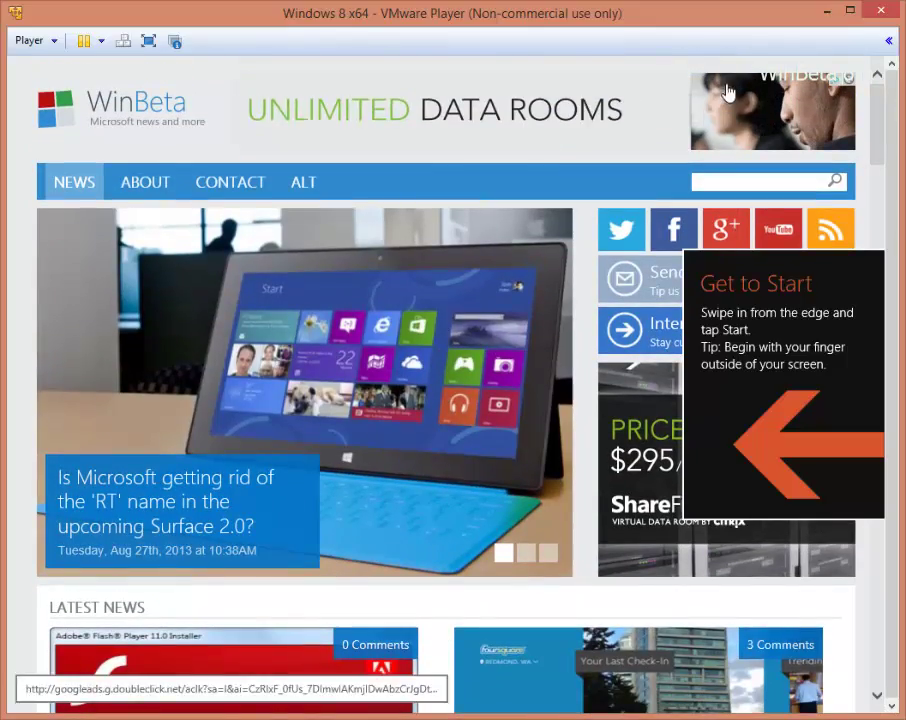
Step: Show the open tabs and the page tools options for the WinBeta page, and dismiss the options
{"action": "right_click", "coordinate": [840, 652]}
{"action": "left_click", "coordinate": [781, 686]}
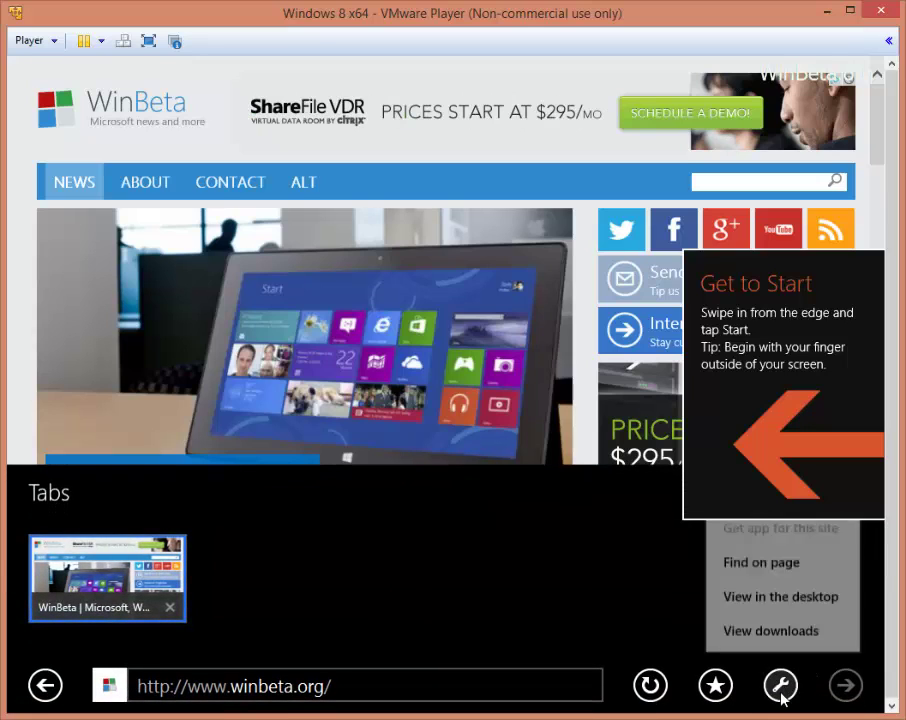
{"action": "left_click", "coordinate": [641, 561]}
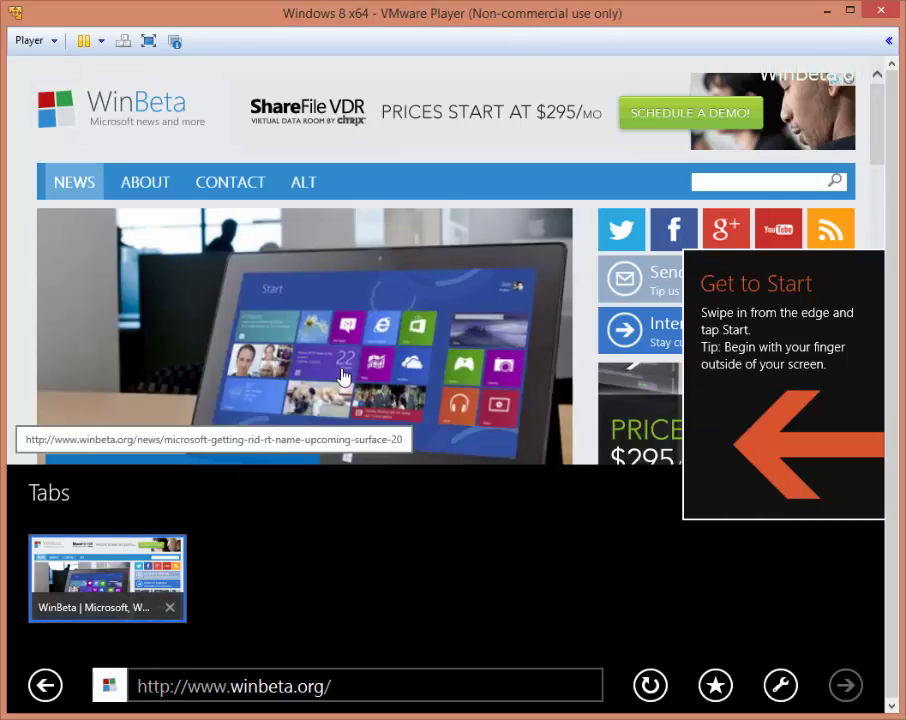
Step: Switch to the Start screen and back to the browser, and review the page tools options again
{"action": "key", "text": "super"}
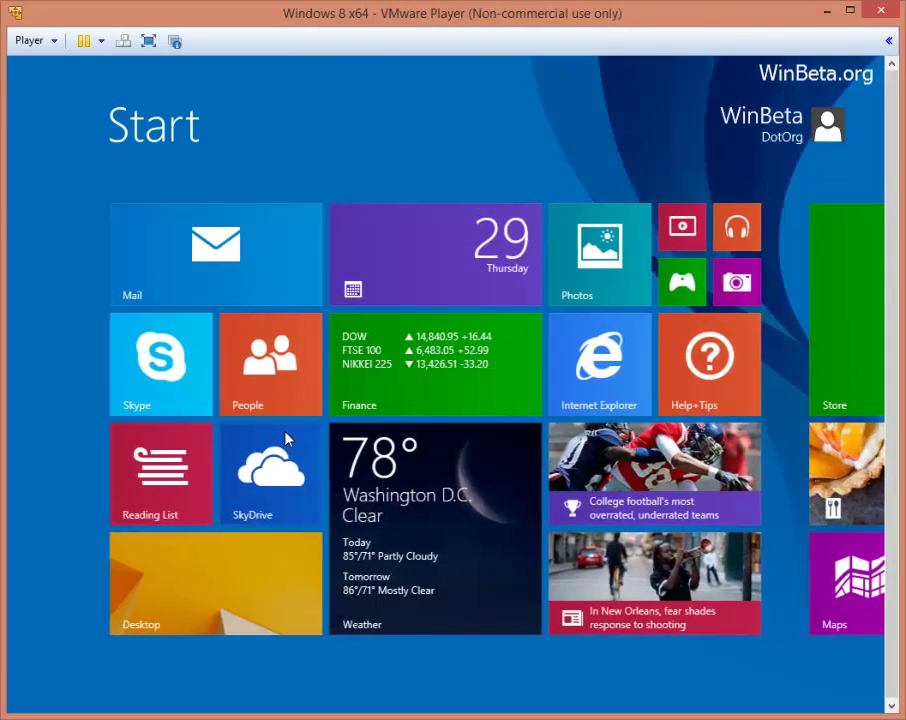
{"action": "key", "text": "super"}
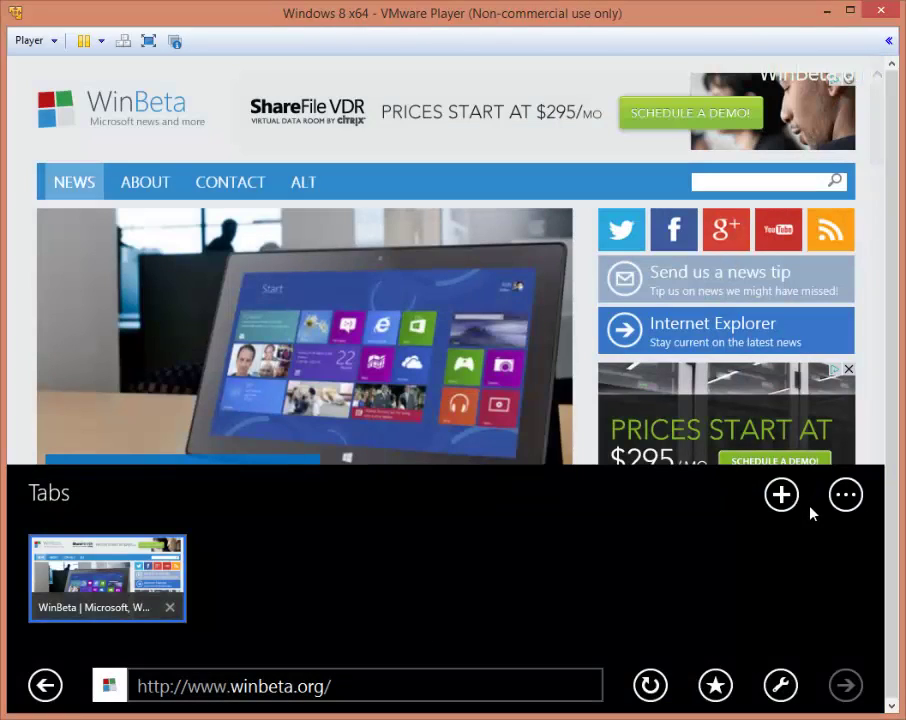
{"action": "left_click", "coordinate": [783, 687]}
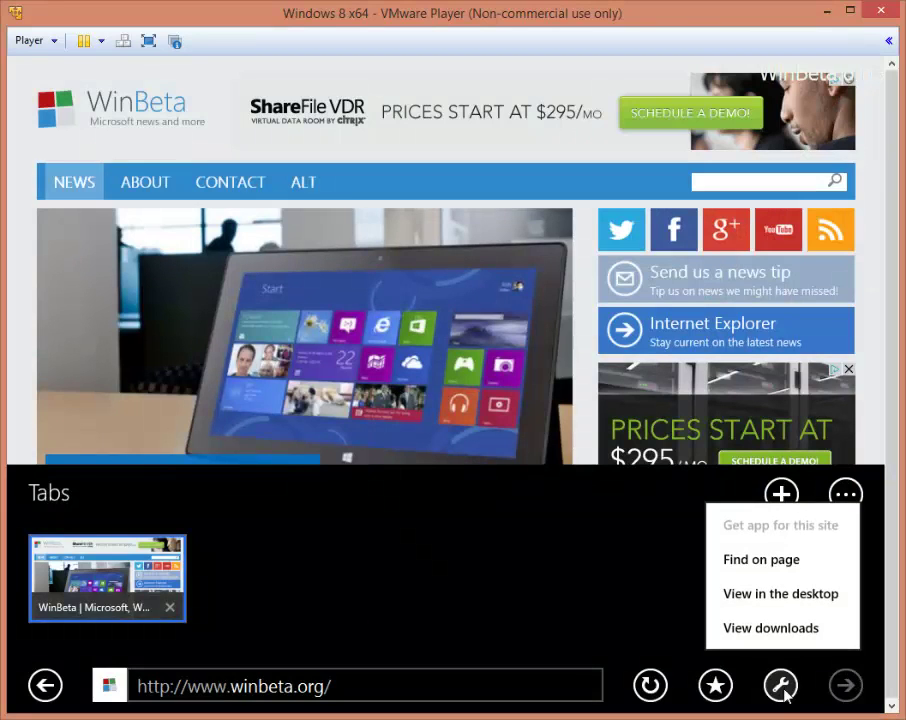
{"action": "left_click", "coordinate": [650, 588]}
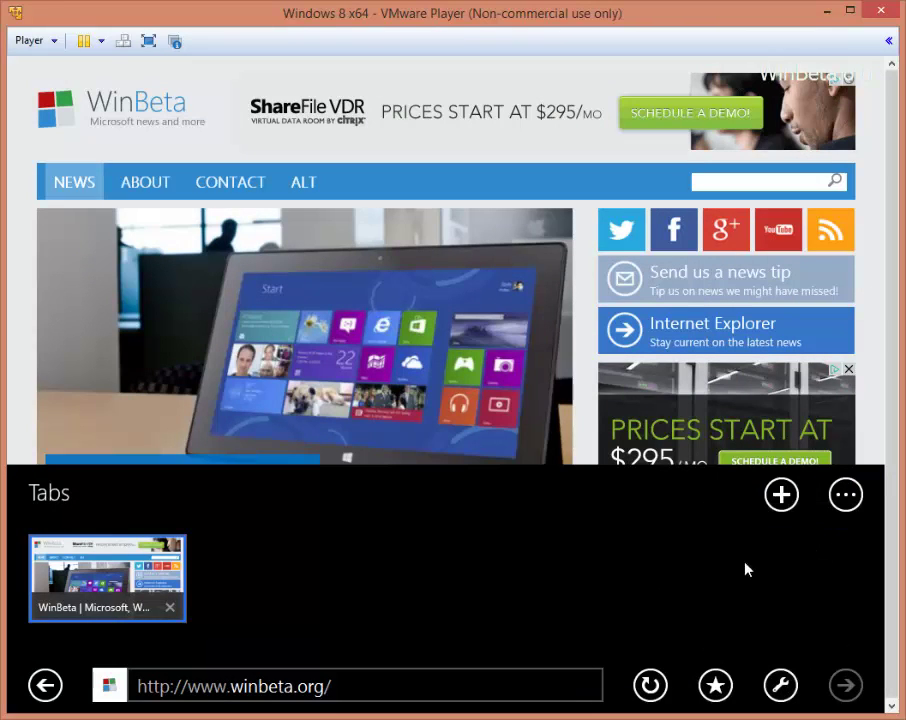
Step: Check the additional tab options and open a new blank tab beside the WinBeta tab
{"action": "left_click", "coordinate": [845, 494]}
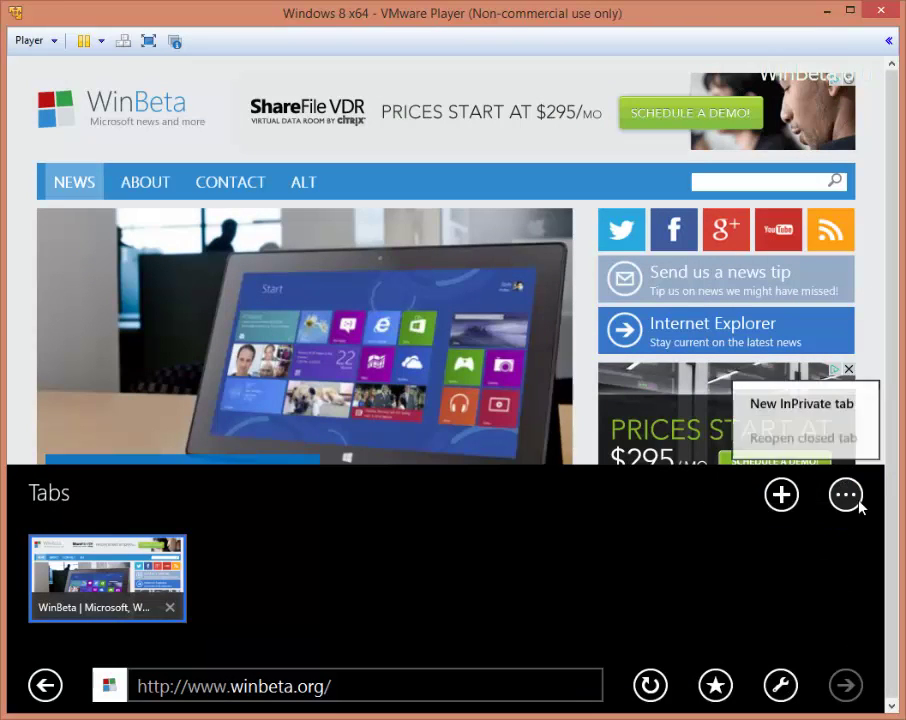
{"action": "left_click", "coordinate": [685, 505]}
{"action": "left_click", "coordinate": [781, 494]}
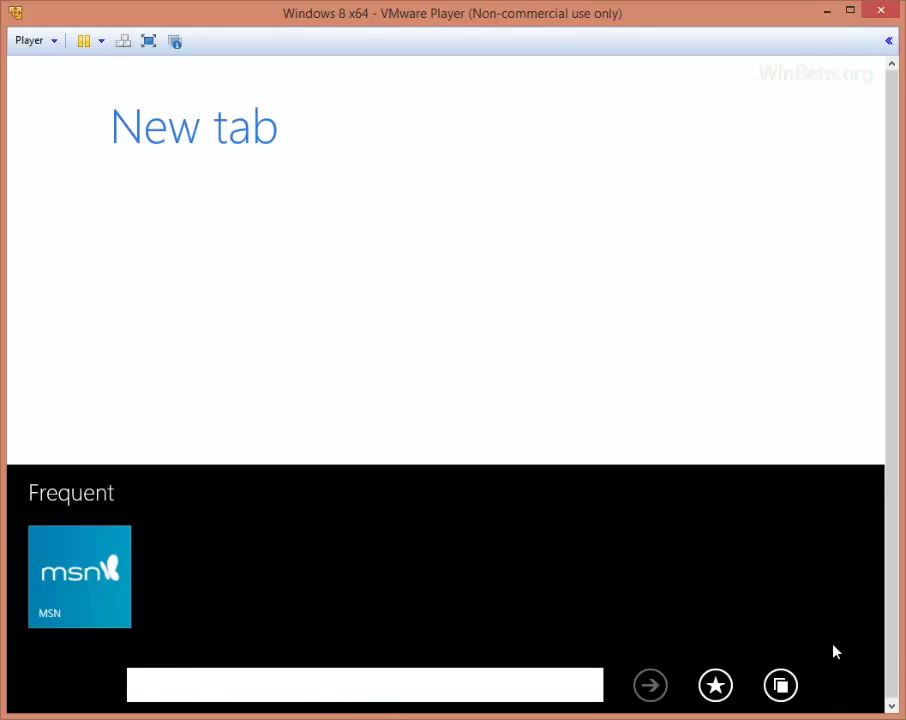
{"action": "left_click", "coordinate": [708, 435]}
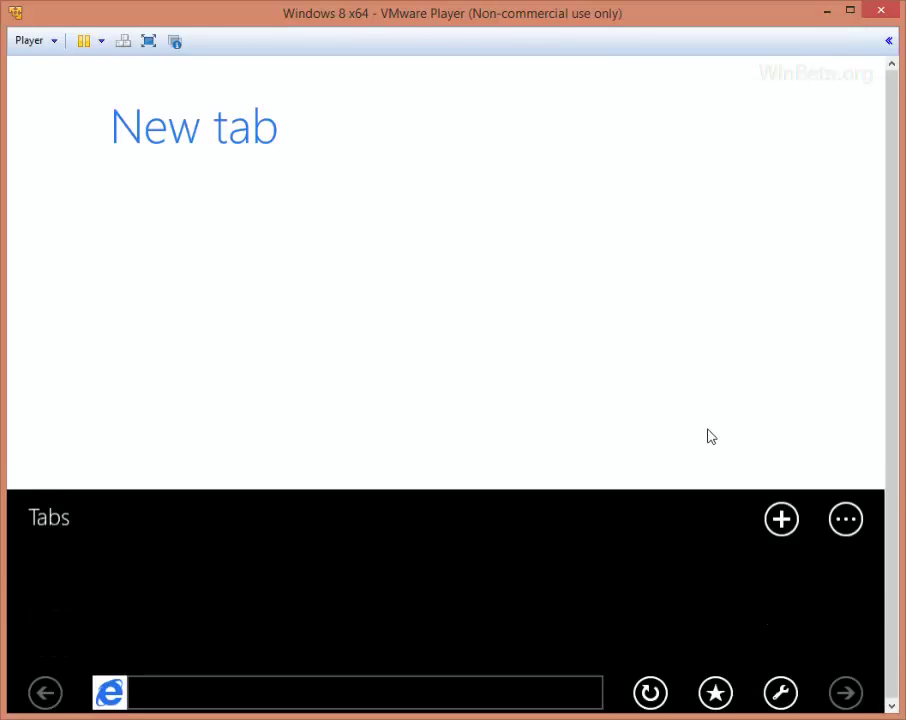
Step: View the browser's downloads list and go back to the tab overview
{"action": "left_click", "coordinate": [788, 687]}
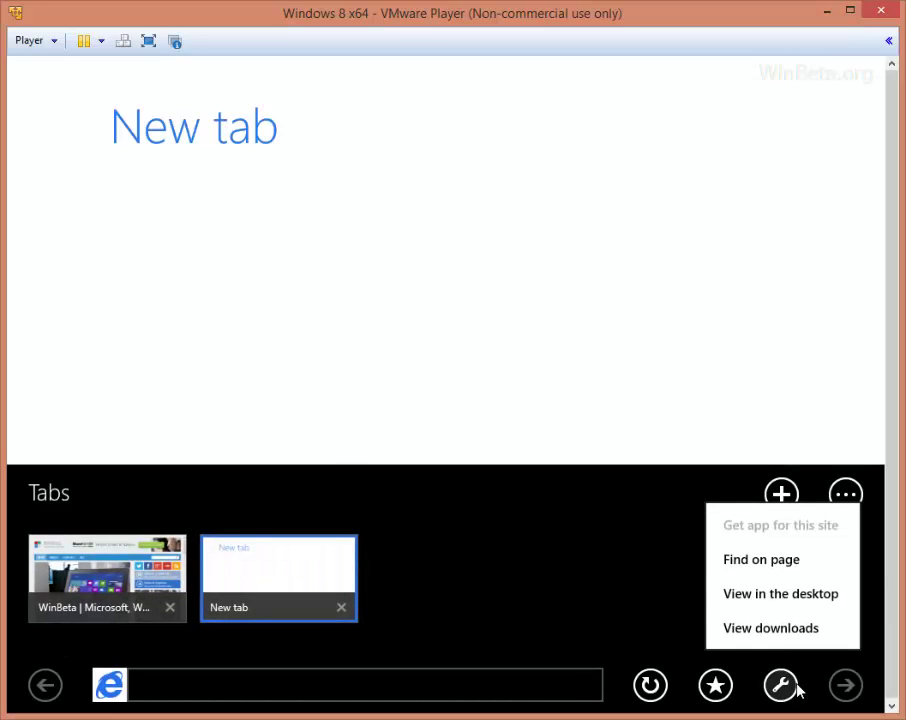
{"action": "left_click", "coordinate": [770, 628]}
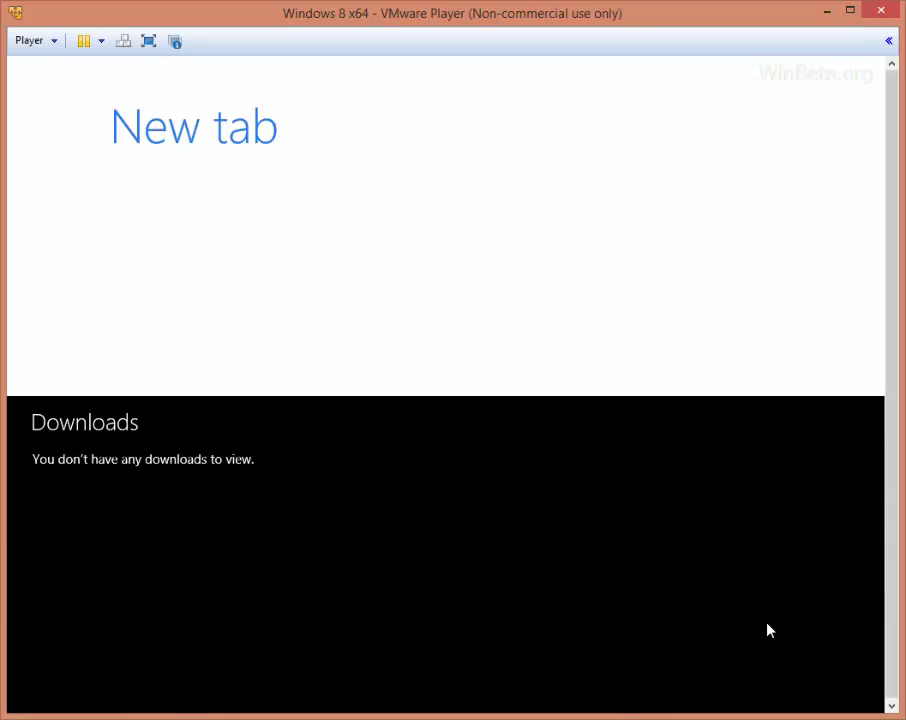
{"action": "right_click", "coordinate": [688, 93]}
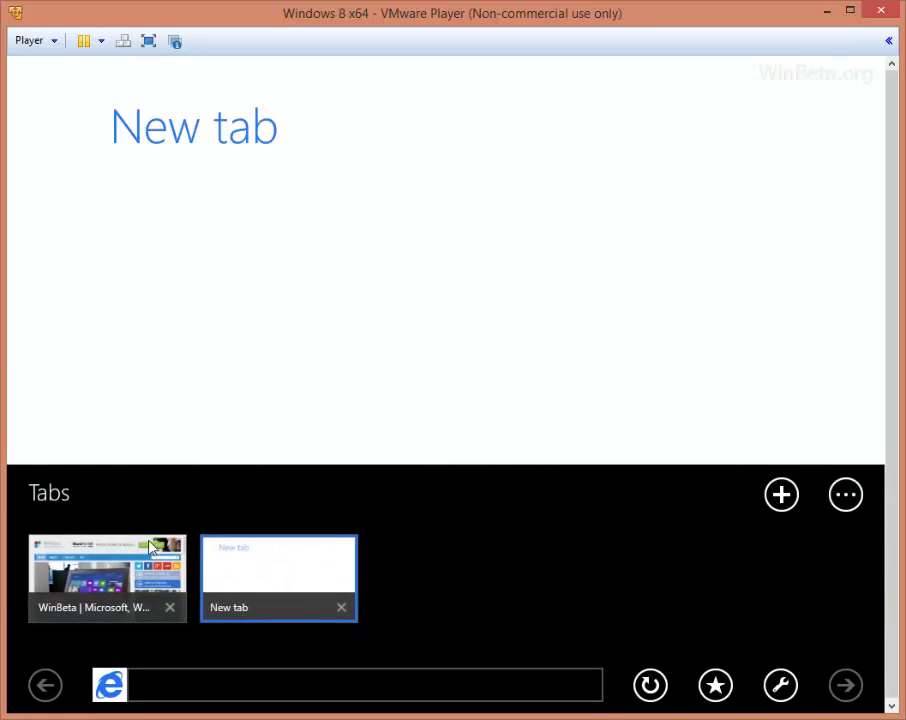
Step: Switch to the WinBeta tab and pin the site to the Start screen under the name WinBeta
{"action": "left_click", "coordinate": [150, 548]}
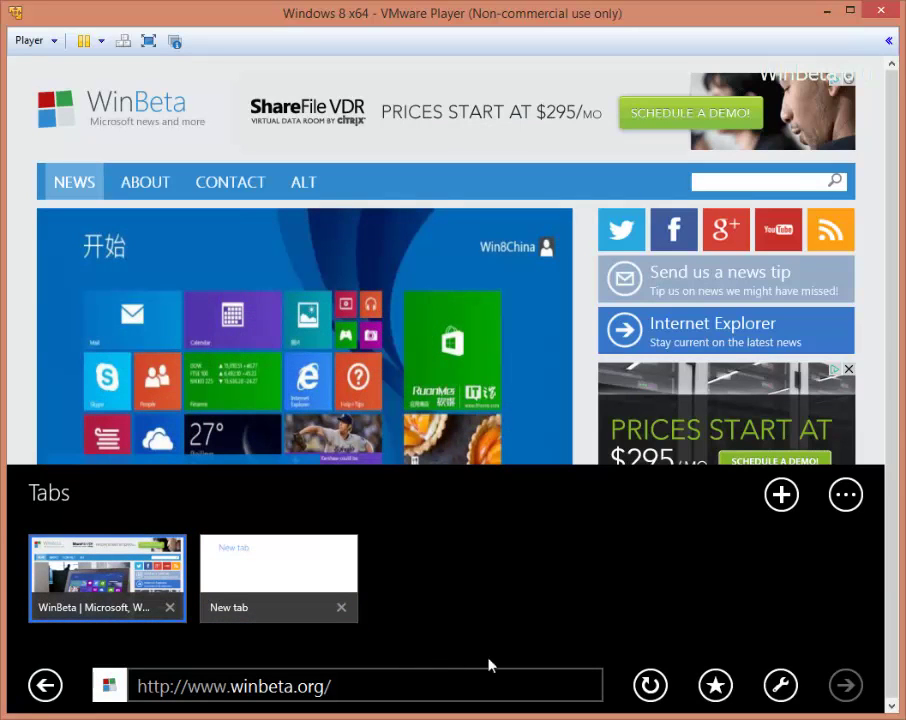
{"action": "left_click", "coordinate": [710, 686]}
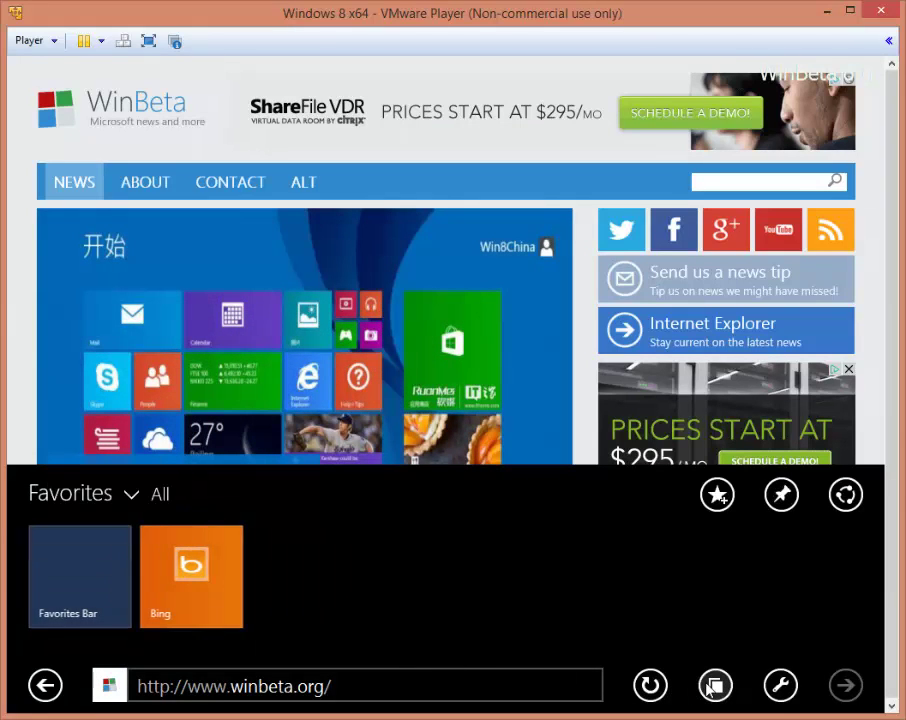
{"action": "left_click", "coordinate": [786, 495]}
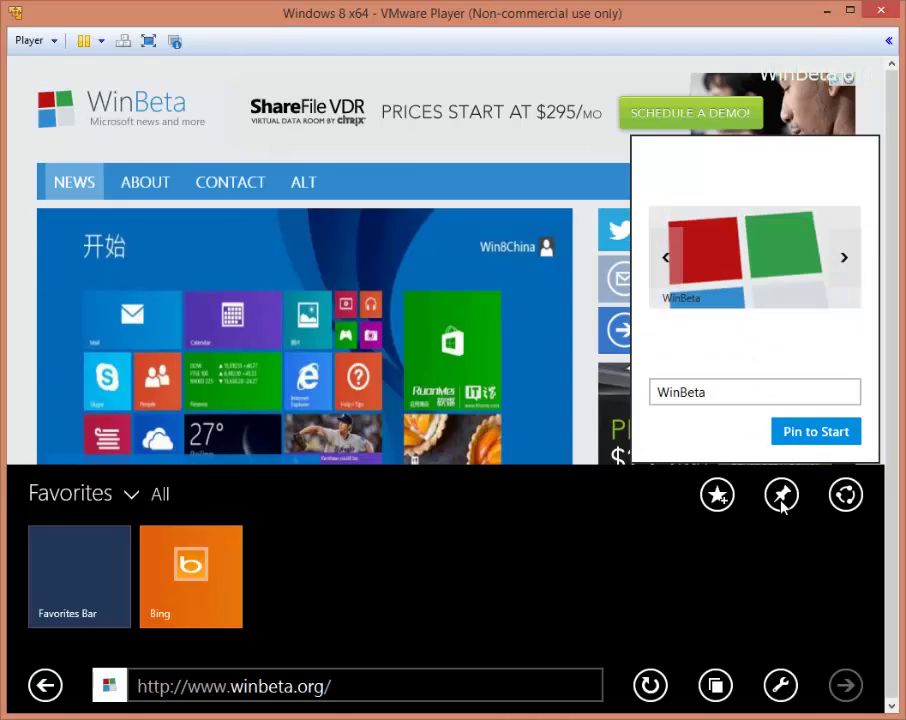
{"action": "left_click", "coordinate": [785, 431]}
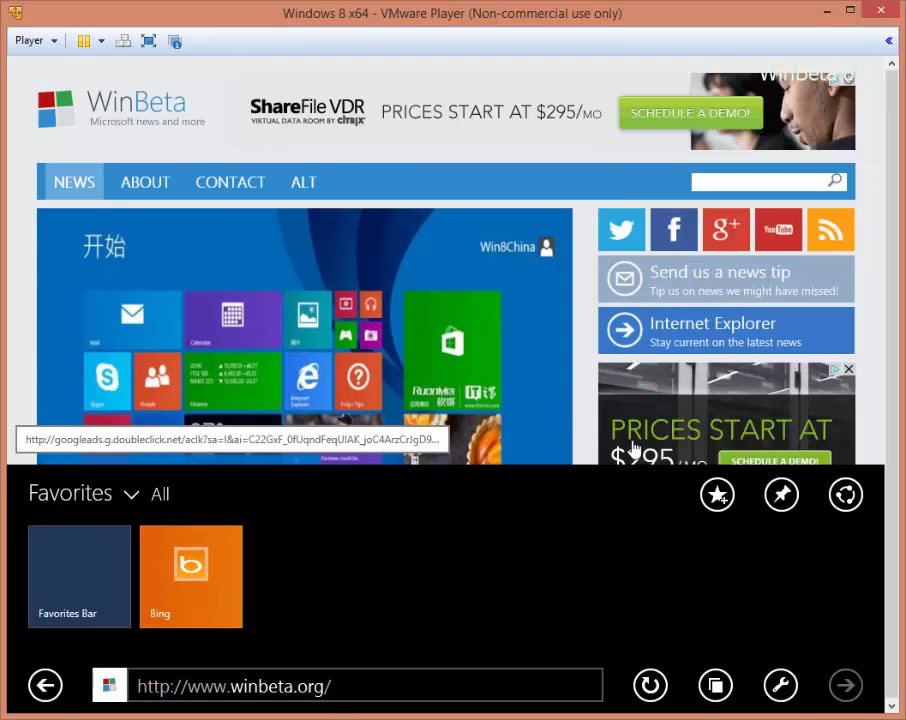
Step: Go to the Start screen and examine the pinned WinBeta tile
{"action": "key", "text": "super"}
{"action": "scroll", "coordinate": [545, 528], "scroll_direction": "down", "scroll_amount": 5}
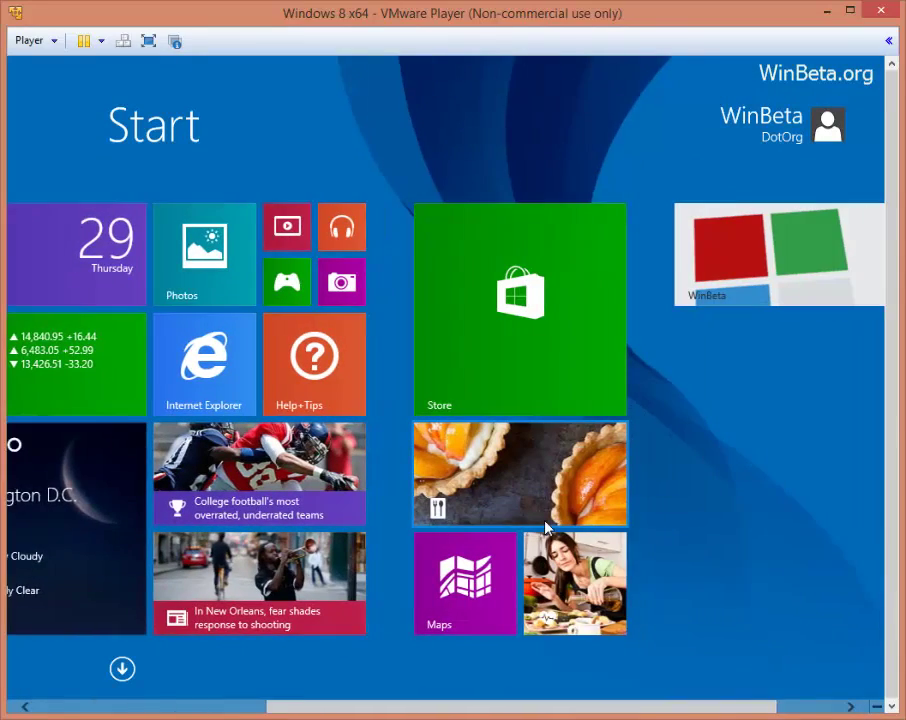
{"action": "scroll", "coordinate": [545, 528], "scroll_direction": "up", "scroll_amount": 3}
{"action": "scroll", "coordinate": [545, 528], "scroll_direction": "down", "scroll_amount": 3}
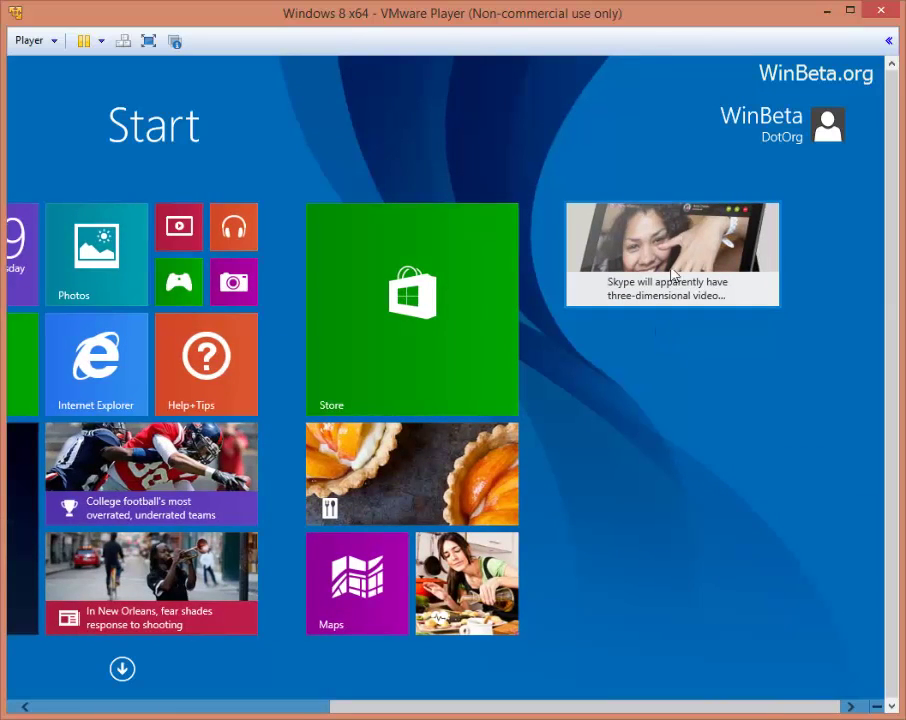
Step: Resize the pinned WinBeta live tile on the Start screen to Large
{"action": "right_click", "coordinate": [673, 272]}
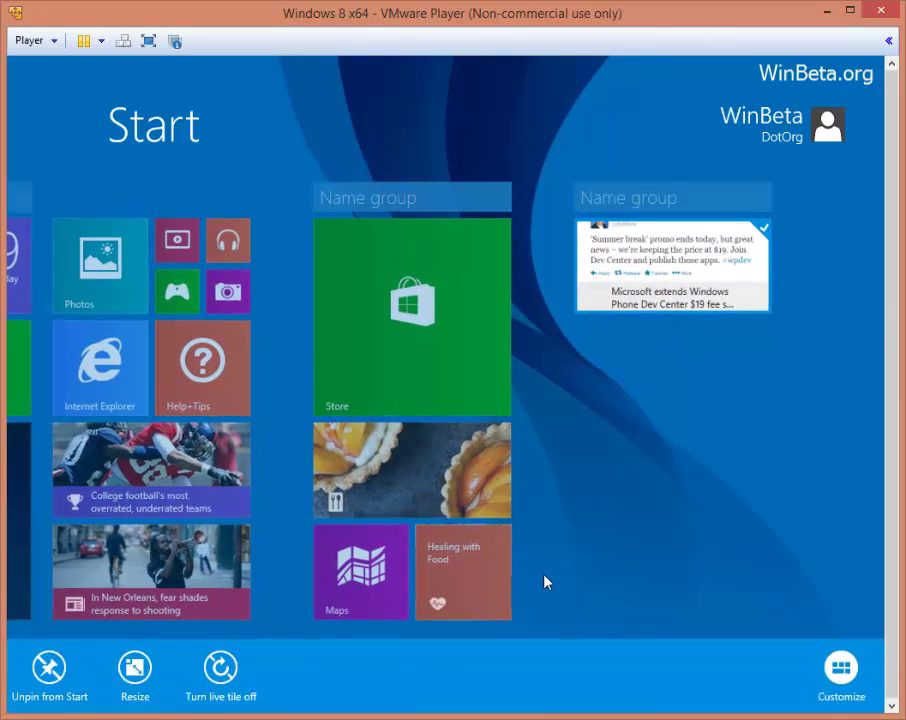
{"action": "left_click", "coordinate": [135, 668]}
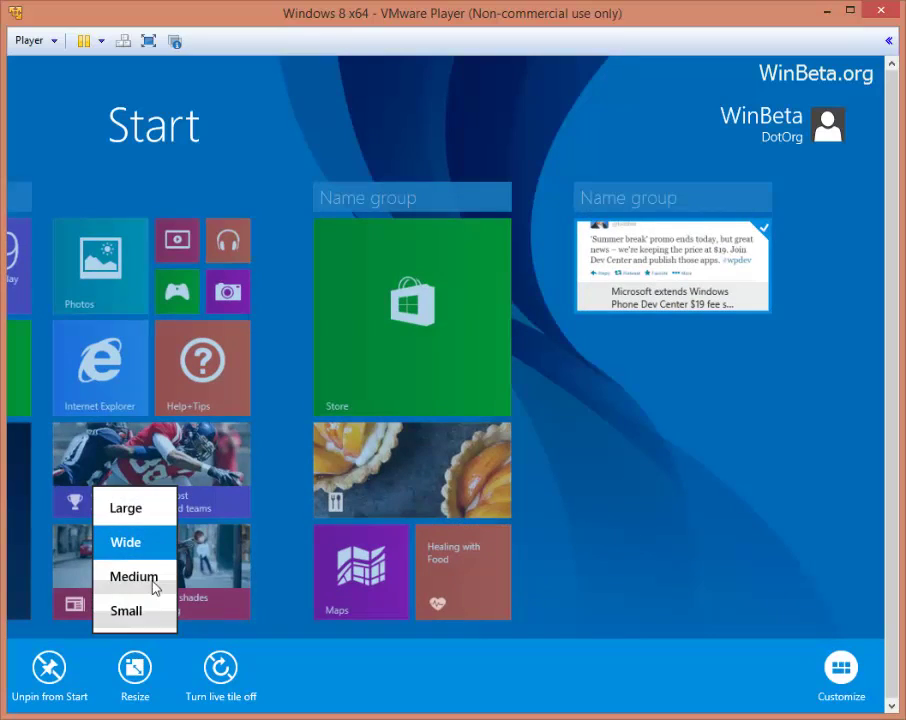
{"action": "left_click", "coordinate": [147, 514]}
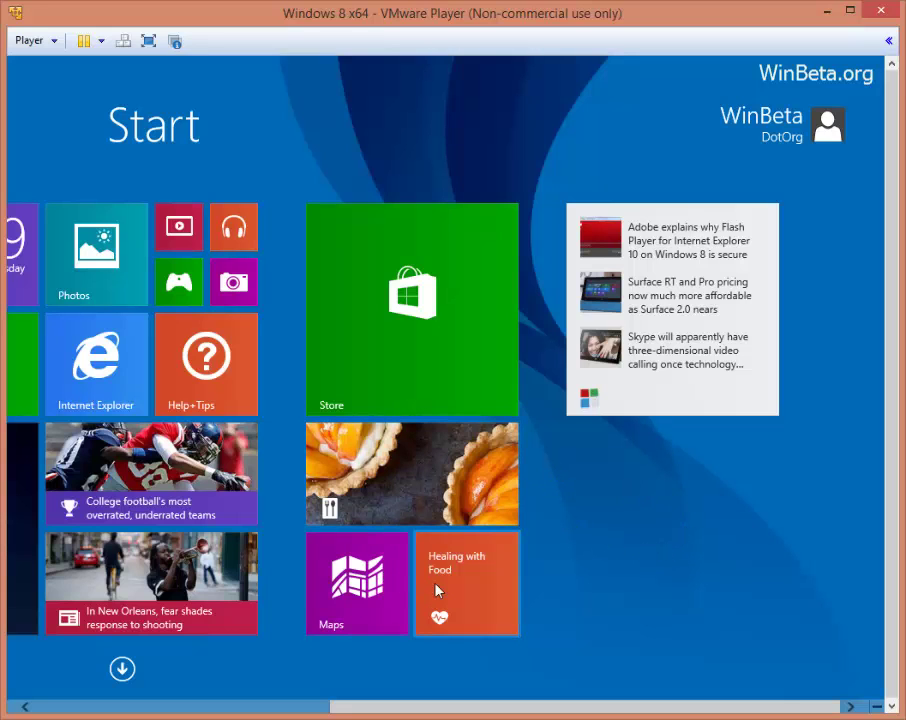
Step: Resize the Food & Drink tile below the Store tile to Medium, followed by Large
{"action": "right_click", "coordinate": [420, 515]}
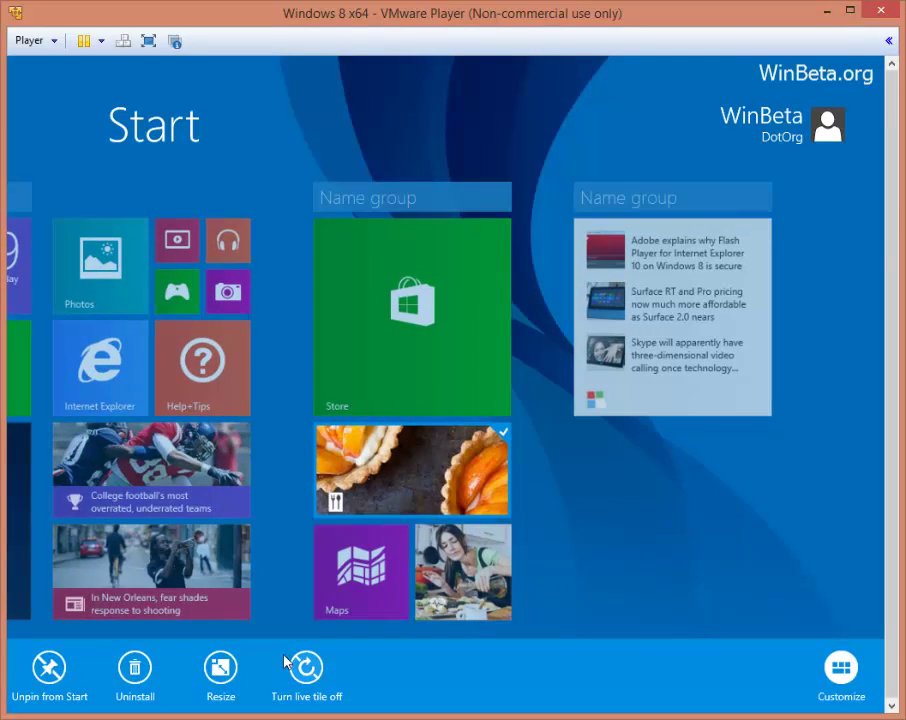
{"action": "left_click", "coordinate": [220, 667]}
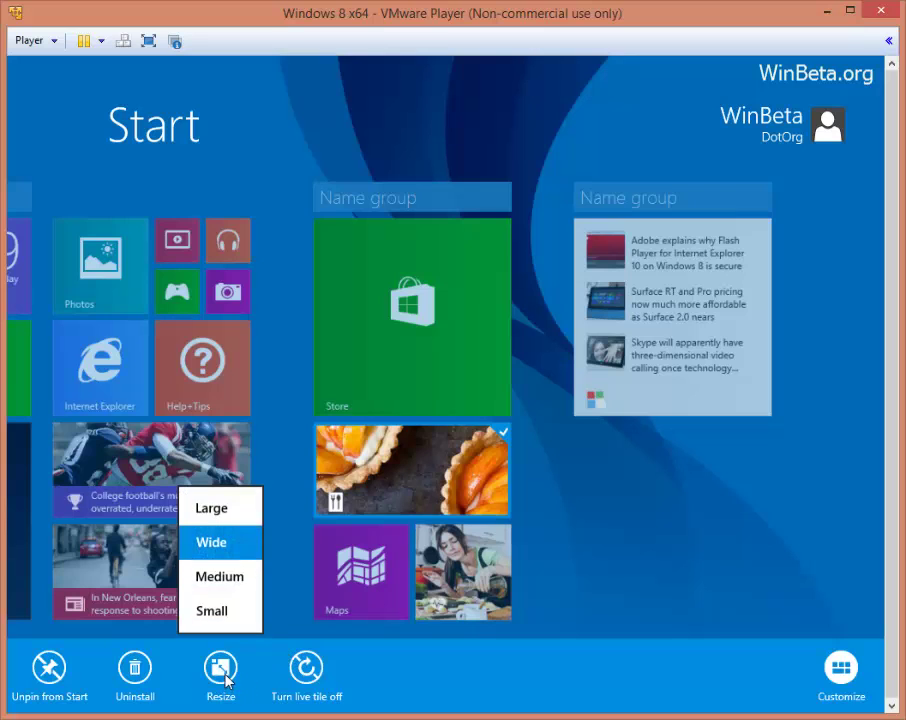
{"action": "left_click", "coordinate": [212, 577]}
{"action": "right_click", "coordinate": [348, 510]}
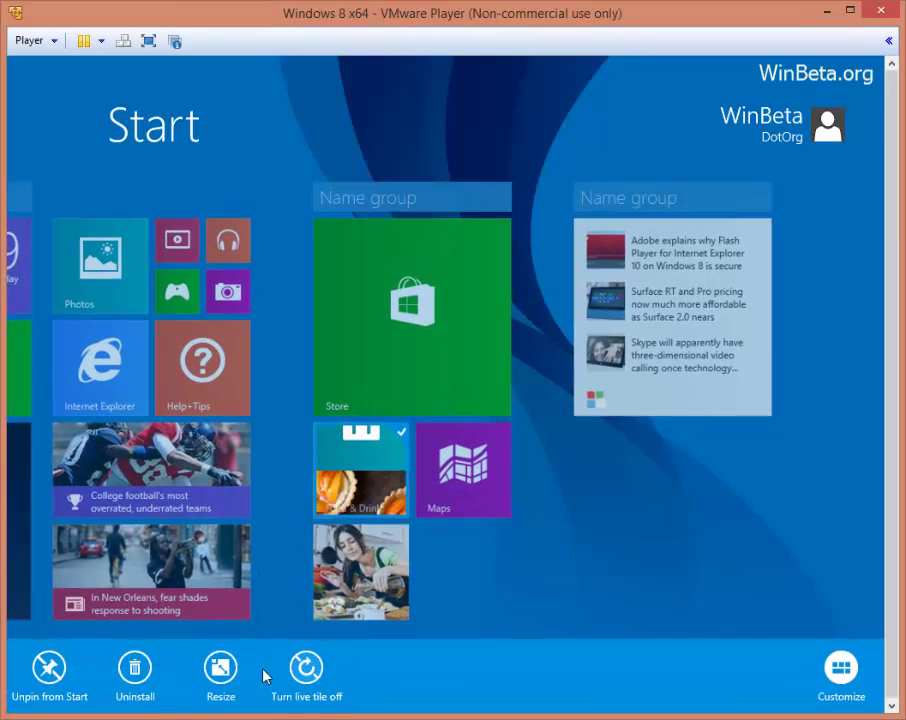
{"action": "left_click", "coordinate": [222, 672]}
{"action": "left_click", "coordinate": [250, 506]}
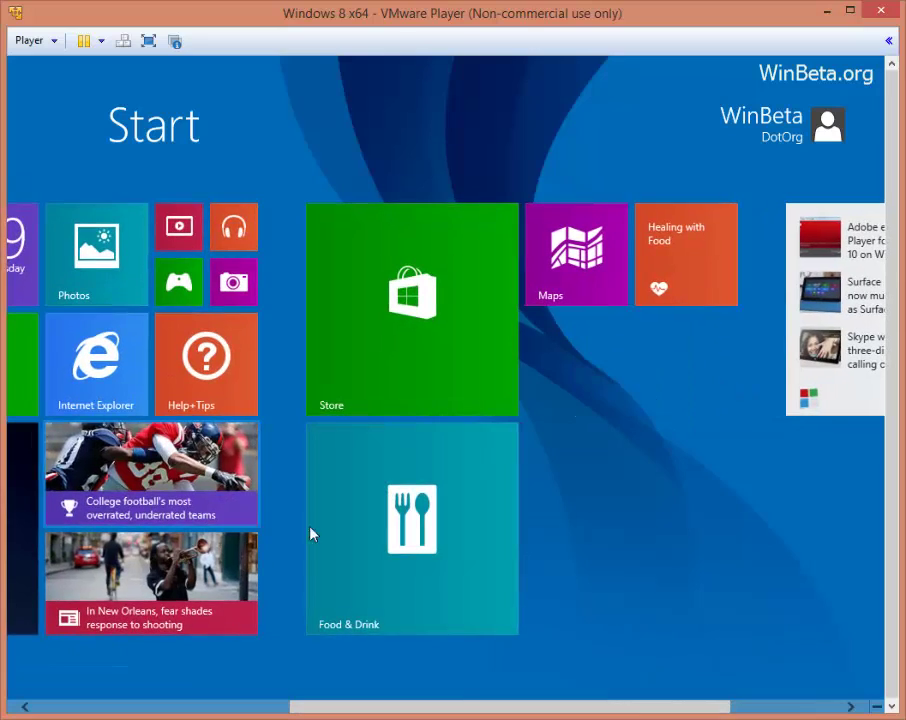
Step: Resize the Food & Drink tile to Small
{"action": "right_click", "coordinate": [398, 540]}
{"action": "left_click", "coordinate": [222, 670]}
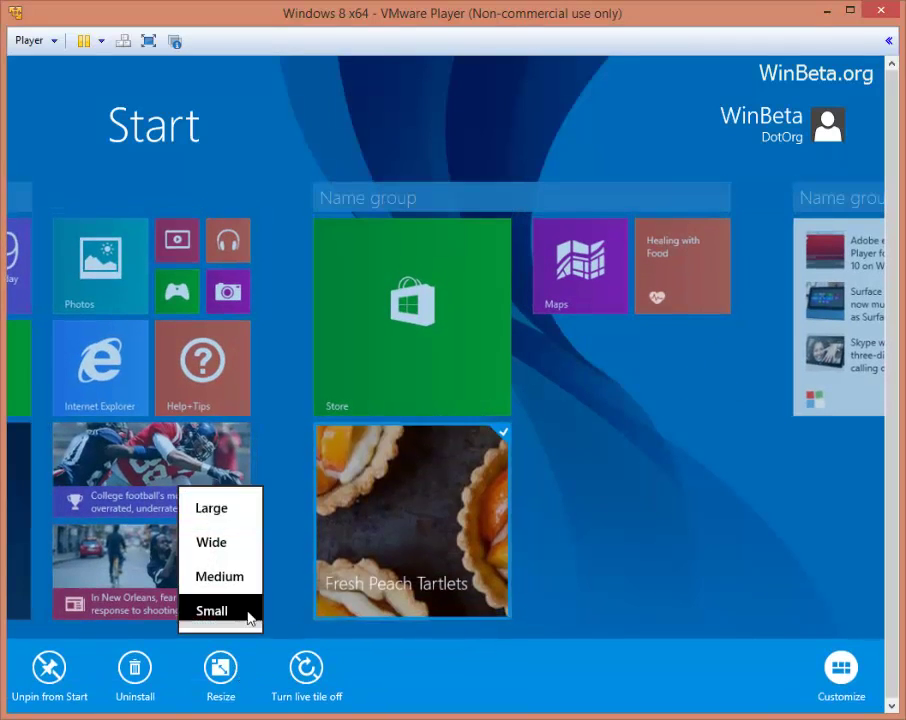
{"action": "left_click", "coordinate": [212, 610]}
{"action": "left_click_drag", "start_coordinate": [338, 462], "coordinate": [372, 472]}
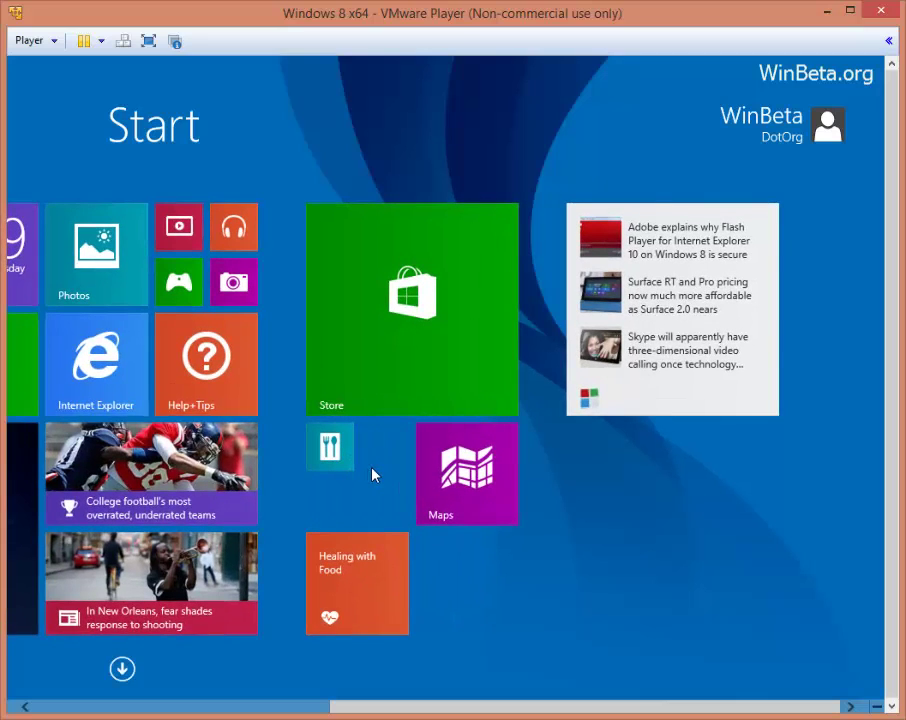
Step: Name the tile group containing the Store and Maps tiles "stuff" and leave customization mode
{"action": "right_click", "coordinate": [435, 457]}
{"action": "left_click", "coordinate": [370, 193]}
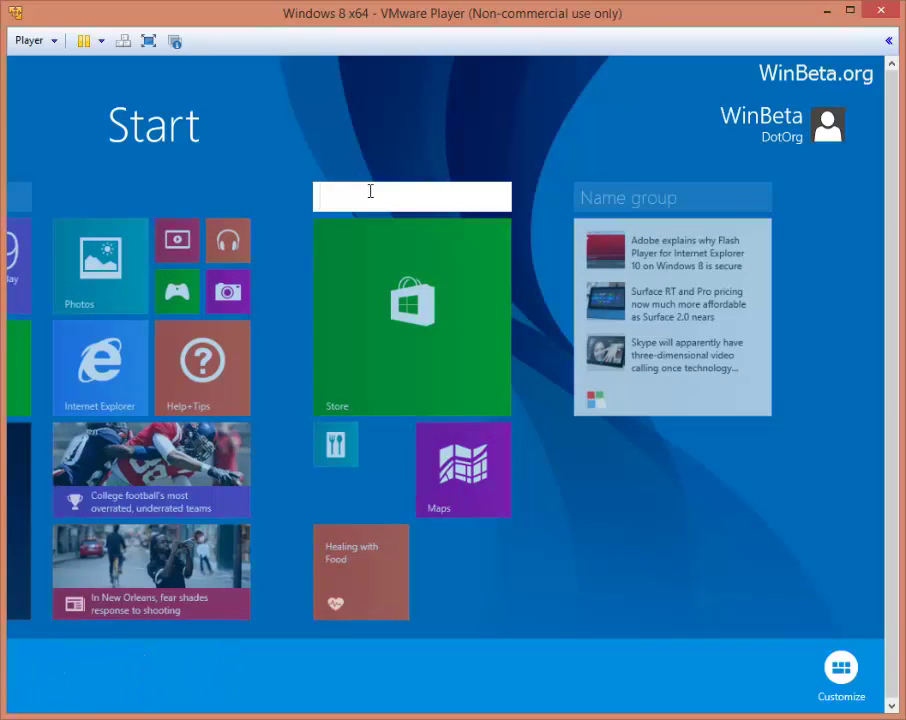
{"action": "type", "text": "Stuff"}
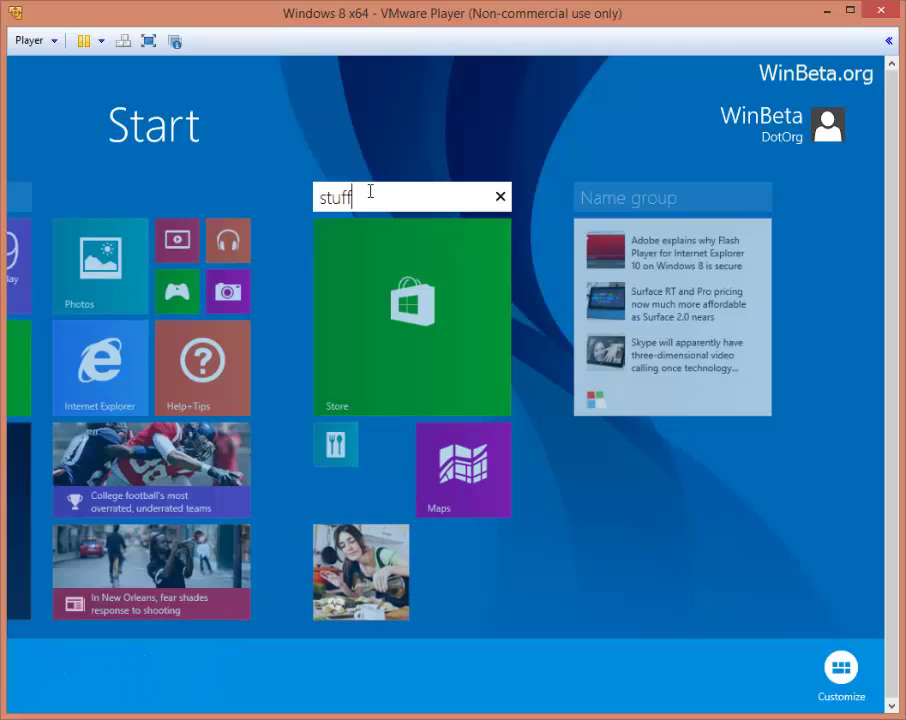
{"action": "key", "text": "Return"}
{"action": "left_click", "coordinate": [549, 519]}
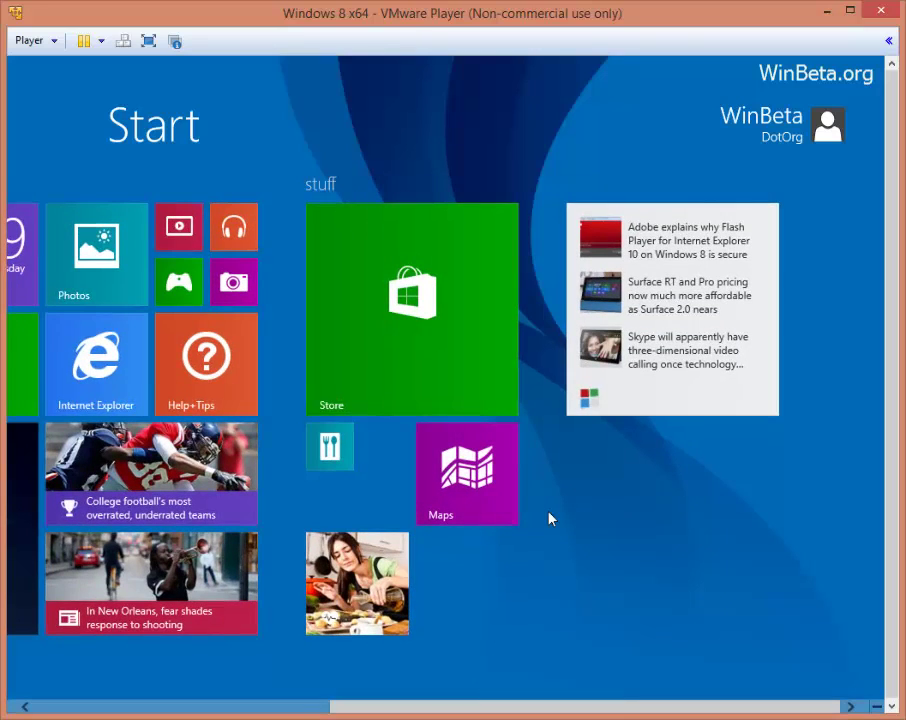
Step: Open the Calendar app, dismiss the email verification request, retry signing in, and close the app
{"action": "scroll", "coordinate": [549, 519], "scroll_direction": "up", "scroll_amount": 3}
{"action": "left_click", "coordinate": [520, 236]}
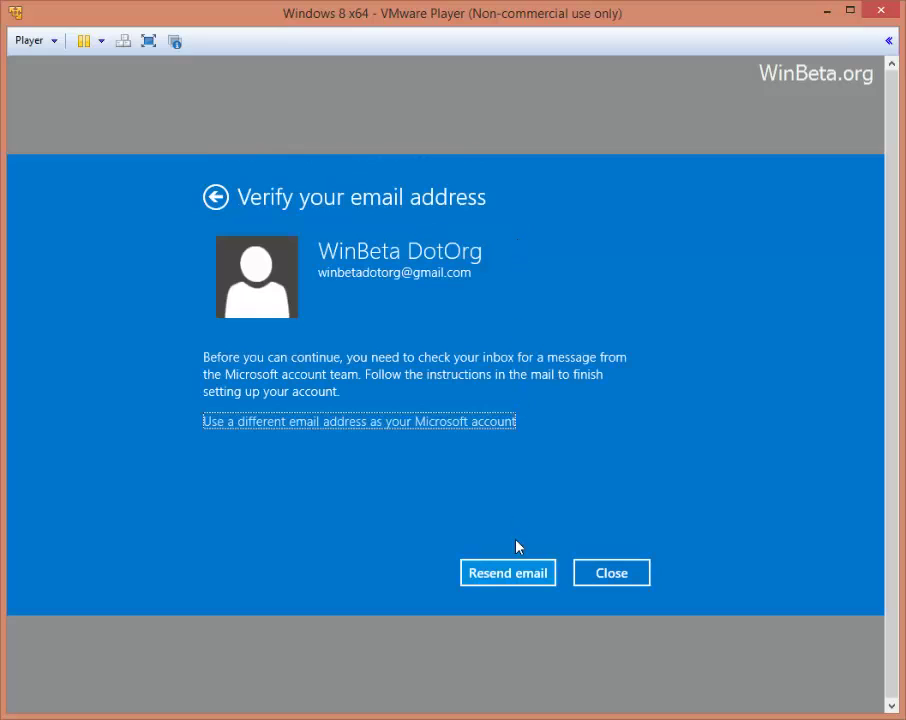
{"action": "left_click", "coordinate": [585, 577]}
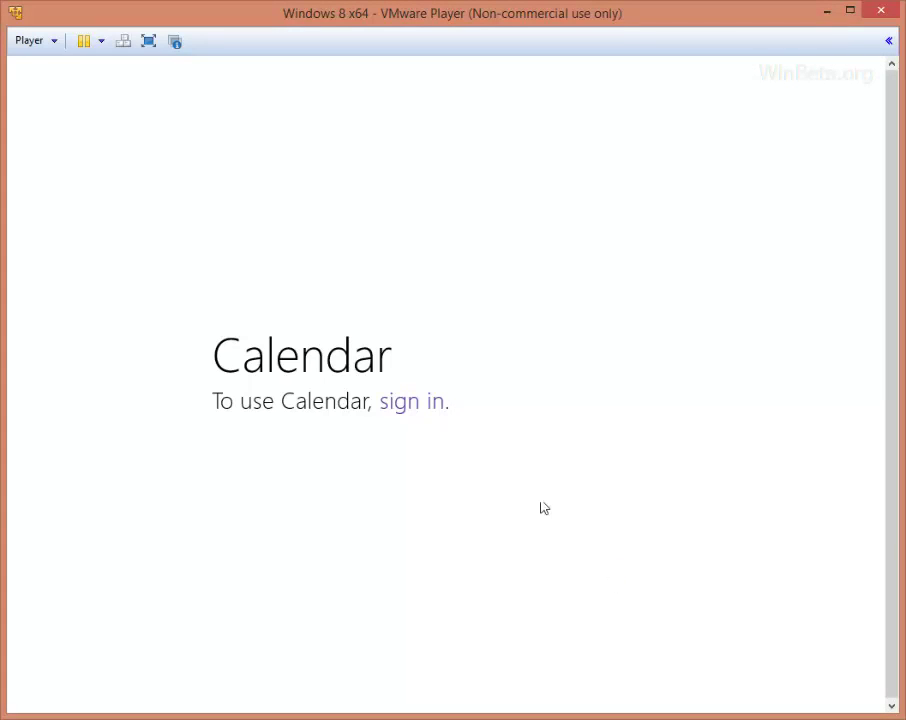
{"action": "left_click", "coordinate": [418, 403]}
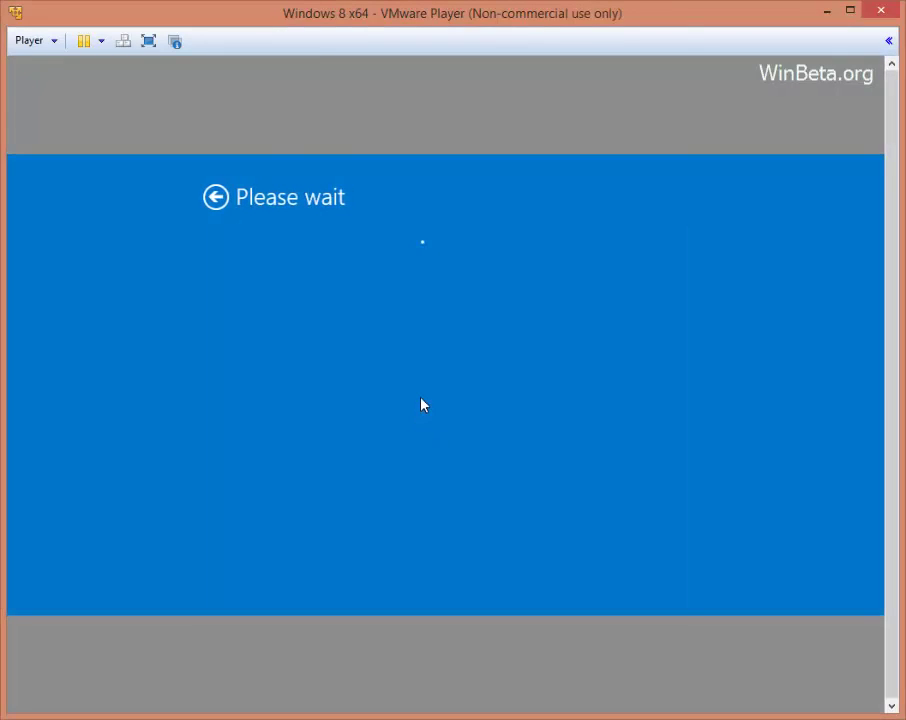
{"action": "left_click_drag", "start_coordinate": [427, 63], "coordinate": [486, 708]}
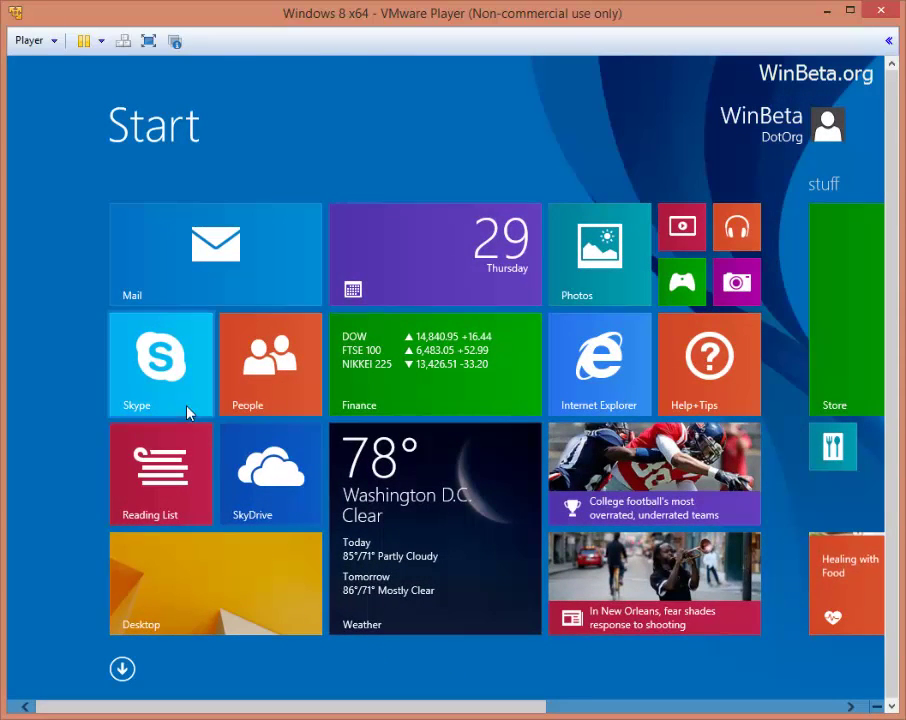
Step: Open Mail, cancel adding the Google account, view all available account types, and close the app
{"action": "left_click", "coordinate": [190, 279]}
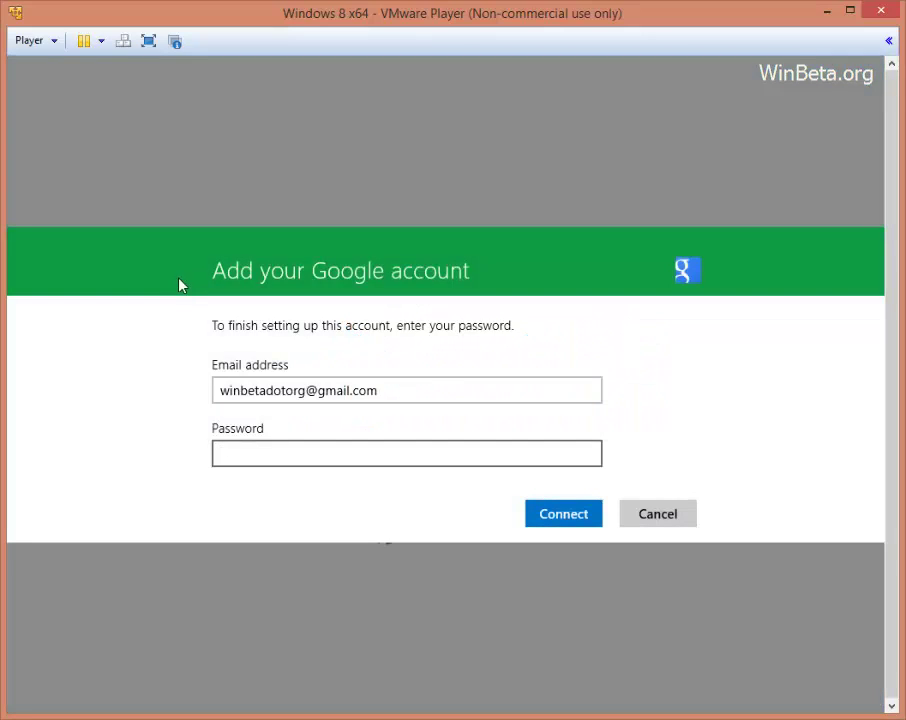
{"action": "left_click", "coordinate": [635, 514]}
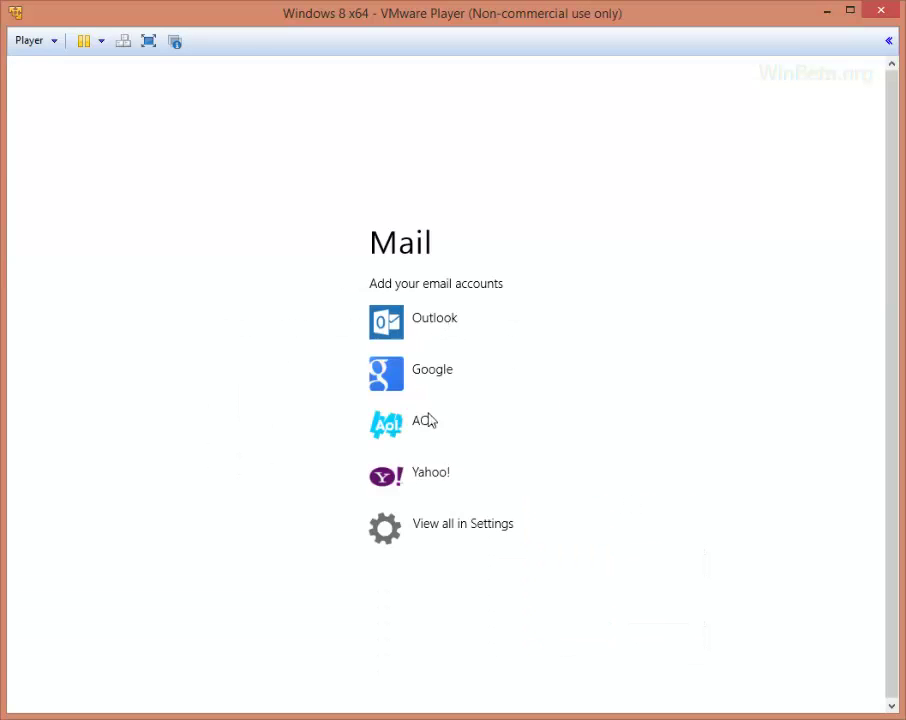
{"action": "left_click", "coordinate": [448, 527]}
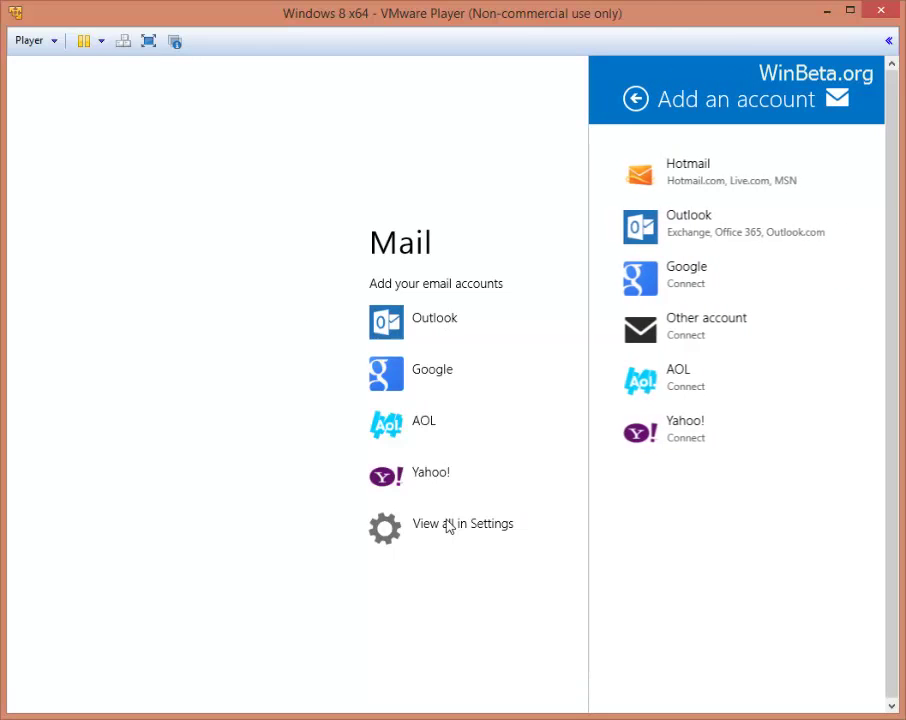
{"action": "left_click", "coordinate": [448, 527]}
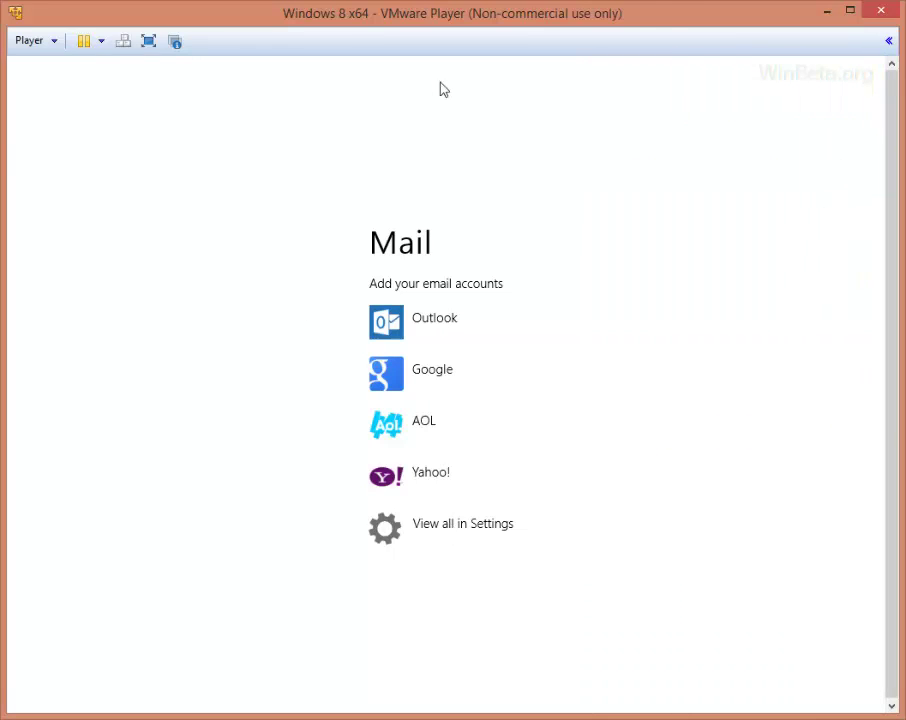
{"action": "left_click_drag", "start_coordinate": [441, 63], "coordinate": [466, 700]}
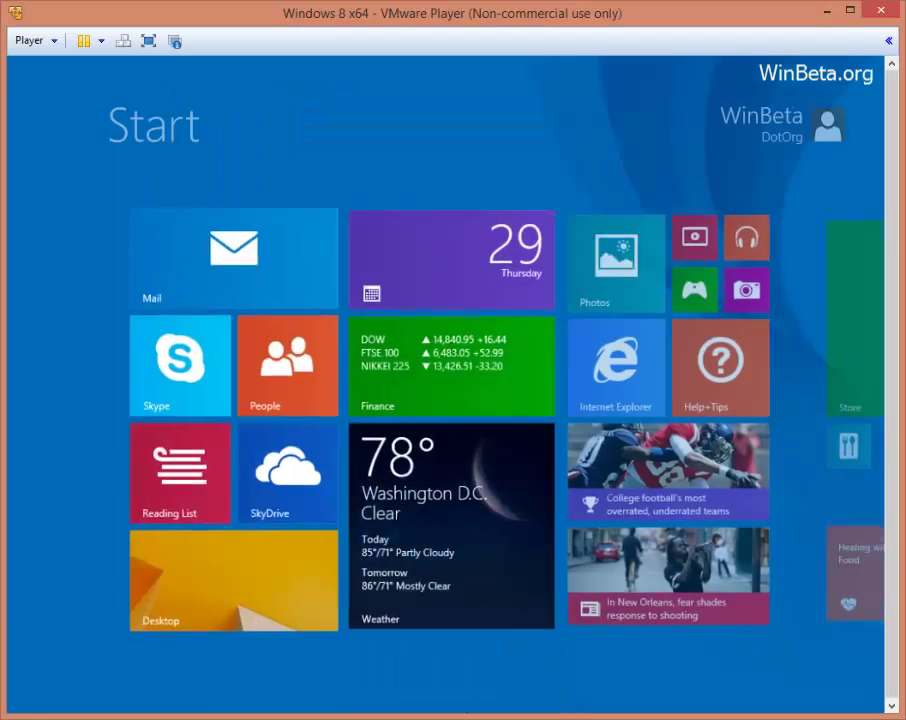
Step: Open the Reading List app and view its guide on how sharing articles is done
{"action": "left_click_drag", "start_coordinate": [206, 485], "coordinate": [184, 462]}
{"action": "left_click", "coordinate": [184, 462]}
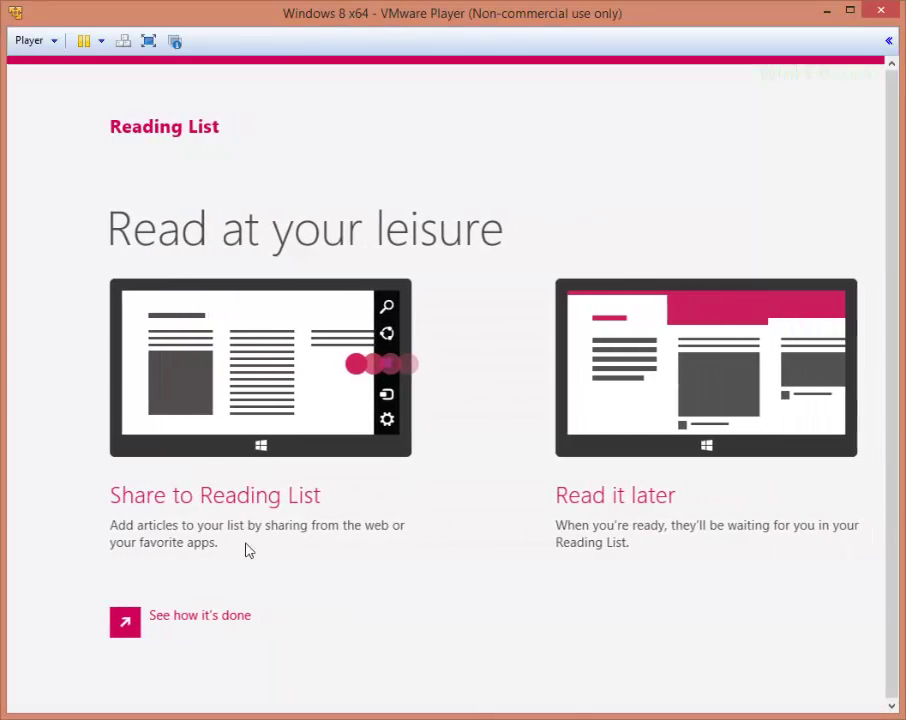
{"action": "left_click", "coordinate": [220, 617]}
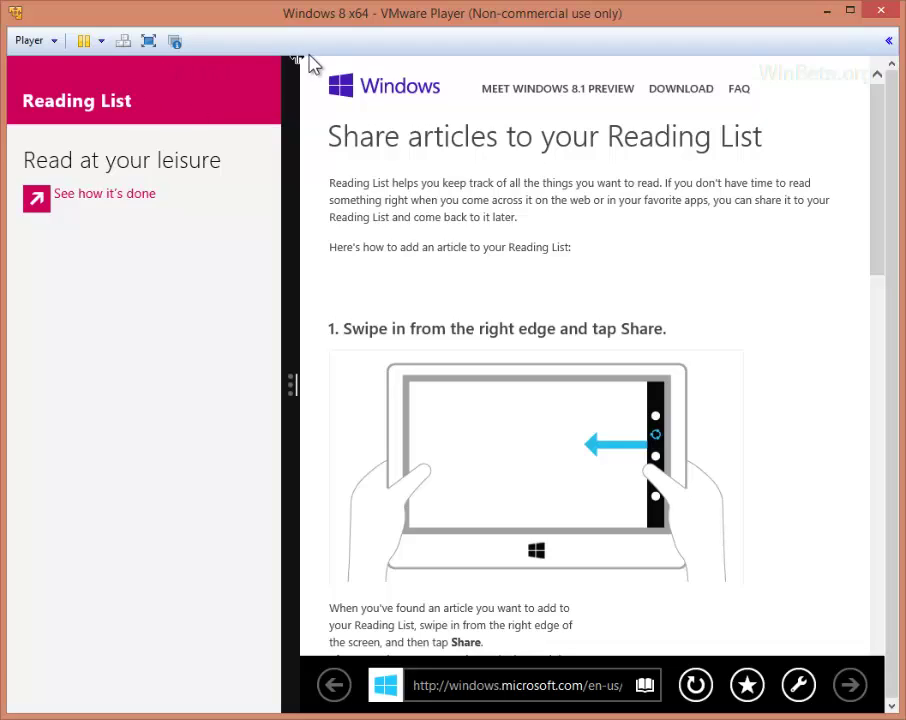
Step: Launch Skype from the Start screen in place of the web page beside Reading List, and expand it to full screen
{"action": "key", "text": "super"}
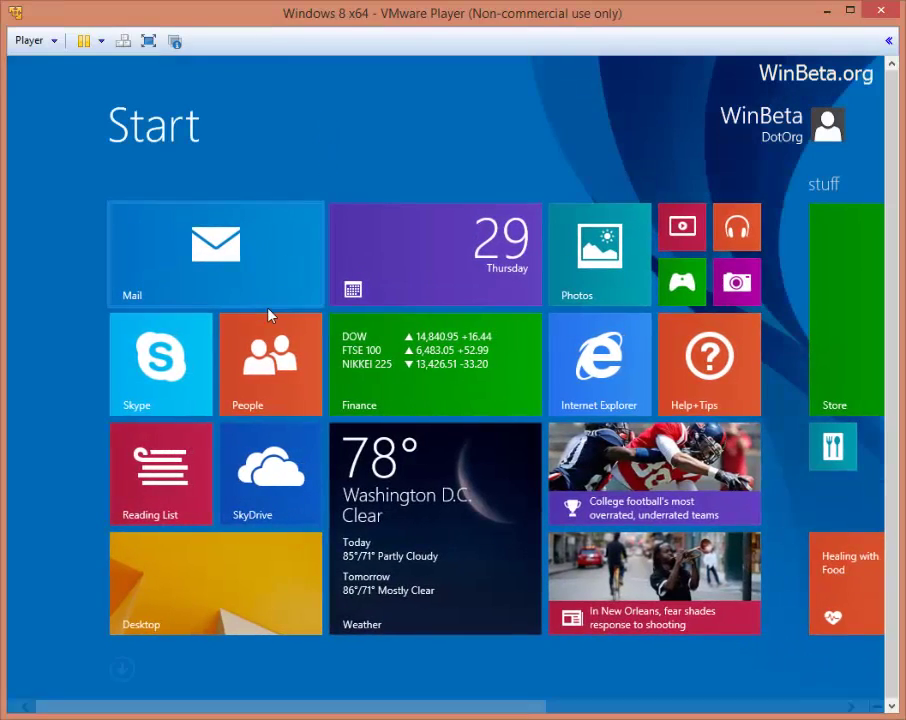
{"action": "key", "text": "super"}
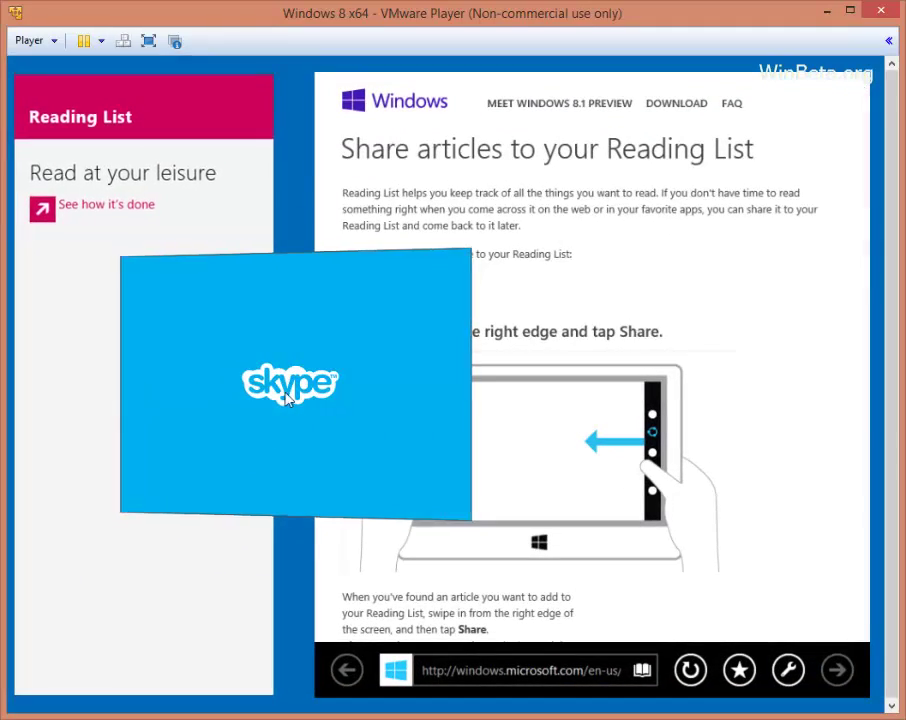
{"action": "left_click", "coordinate": [510, 385]}
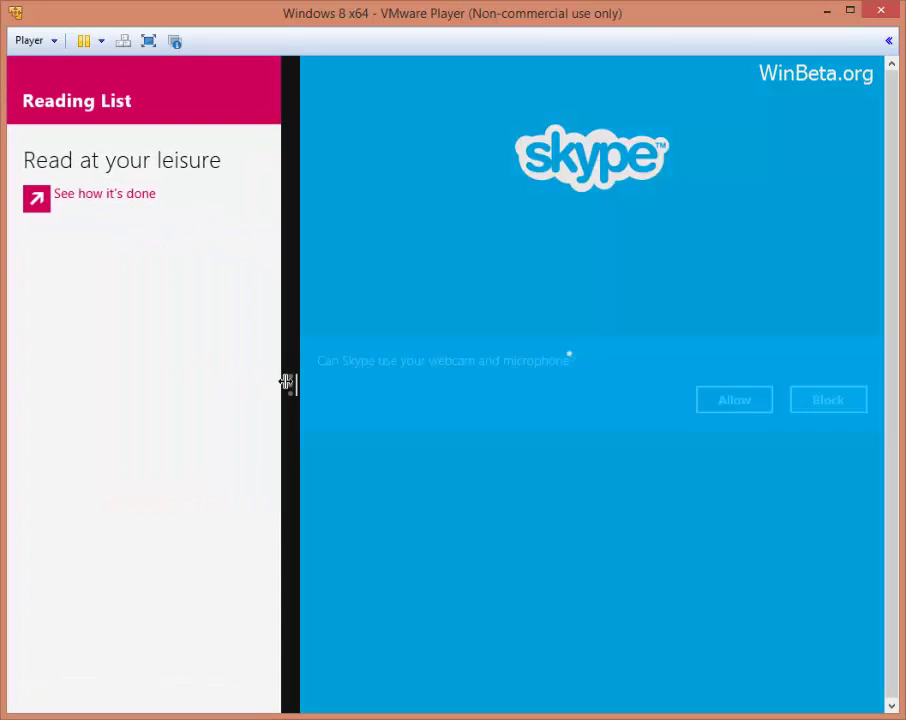
{"action": "left_click_drag", "start_coordinate": [287, 383], "coordinate": [47, 395]}
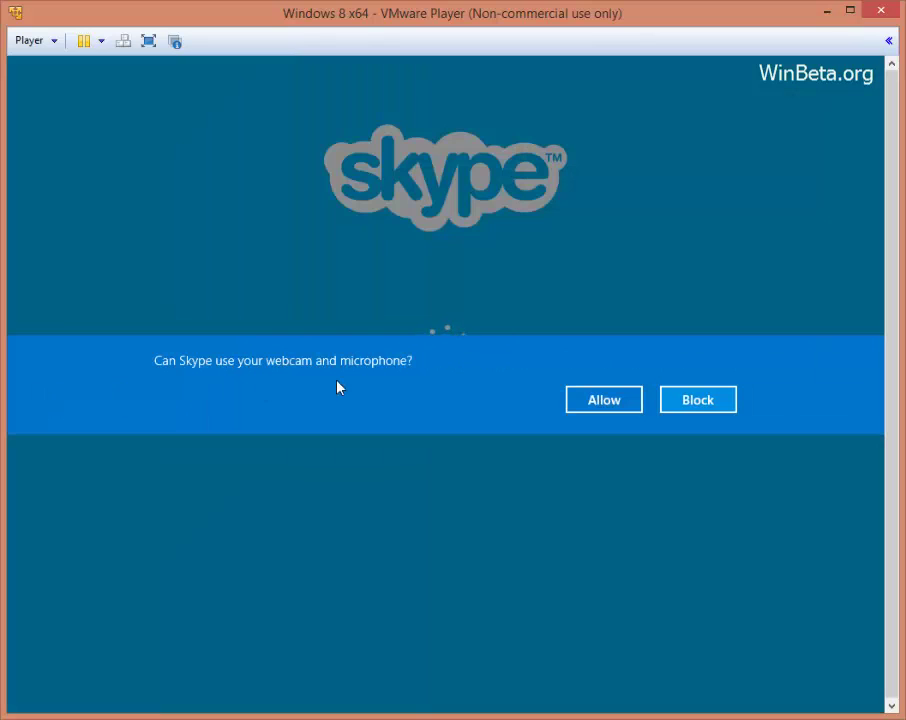
Step: Allow Skype to use the webcam and microphone, close the email verification request, and return to the Start screen
{"action": "left_click", "coordinate": [607, 403]}
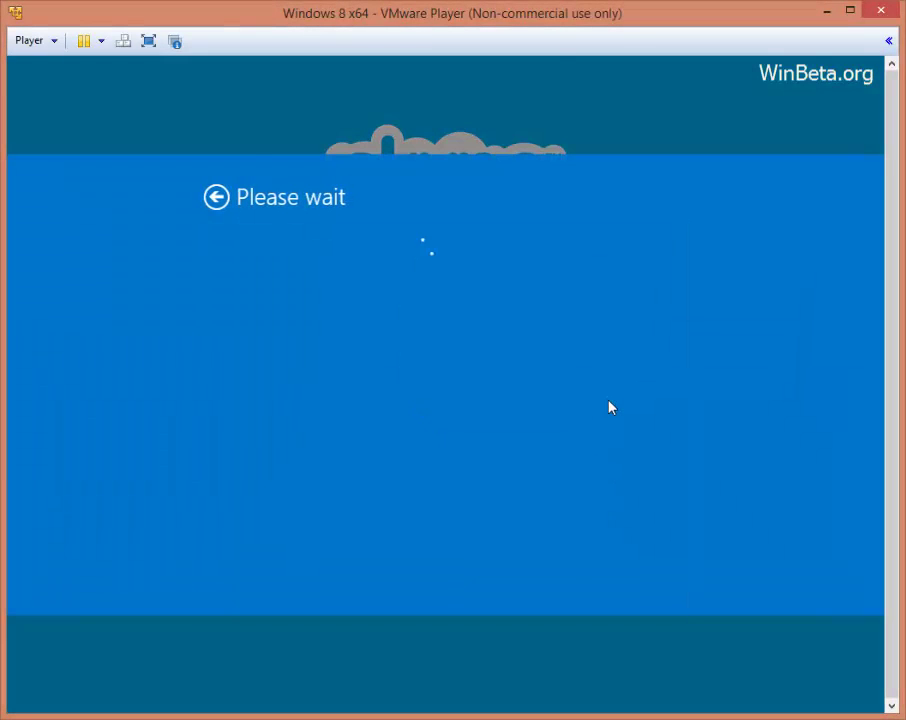
{"action": "left_click", "coordinate": [600, 574]}
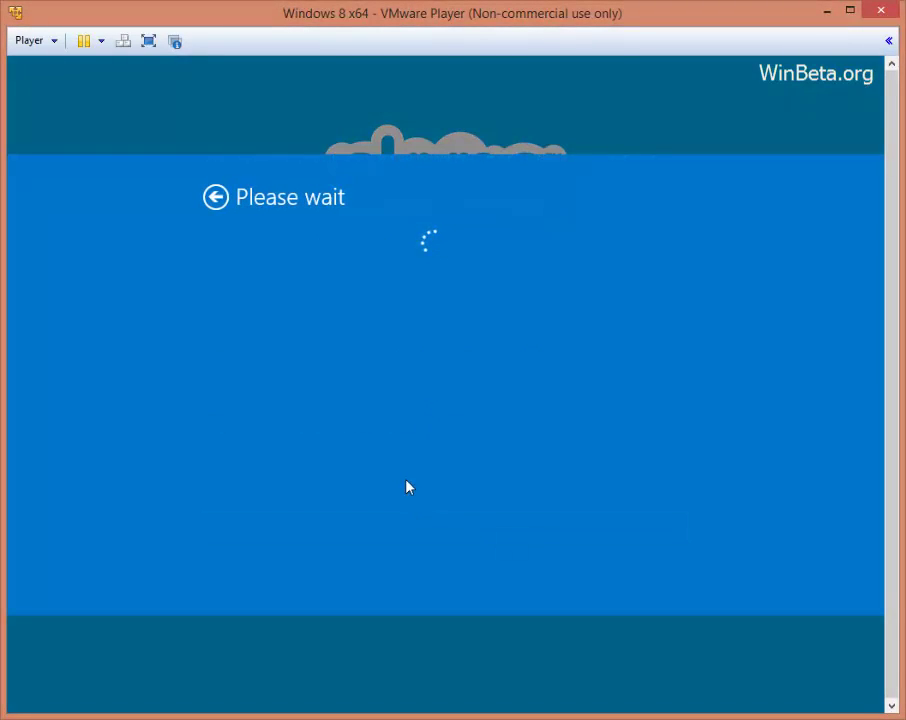
{"action": "left_click", "coordinate": [610, 584]}
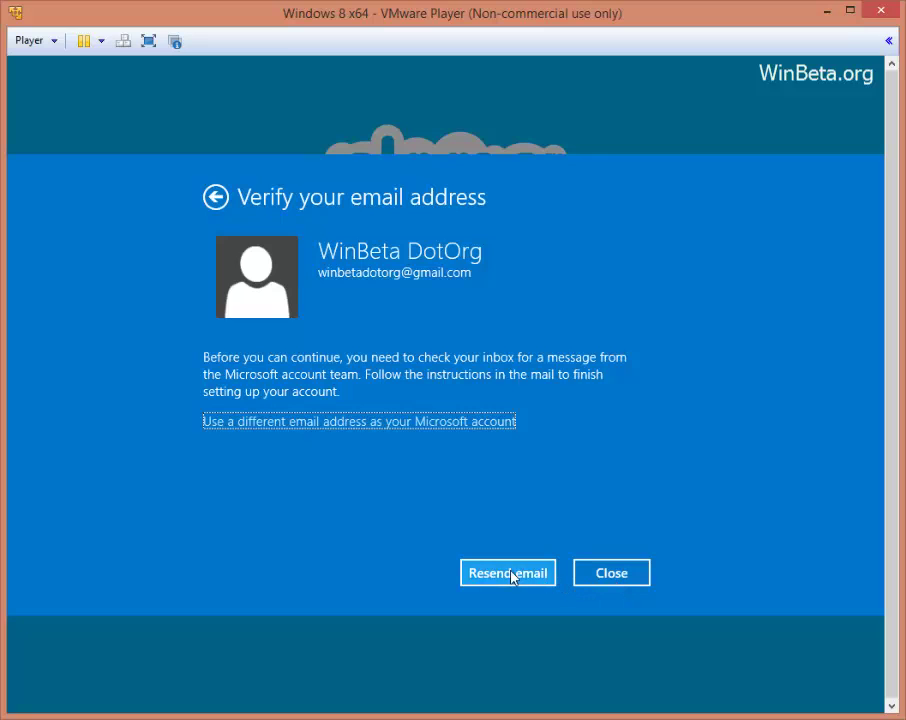
{"action": "left_click", "coordinate": [612, 572]}
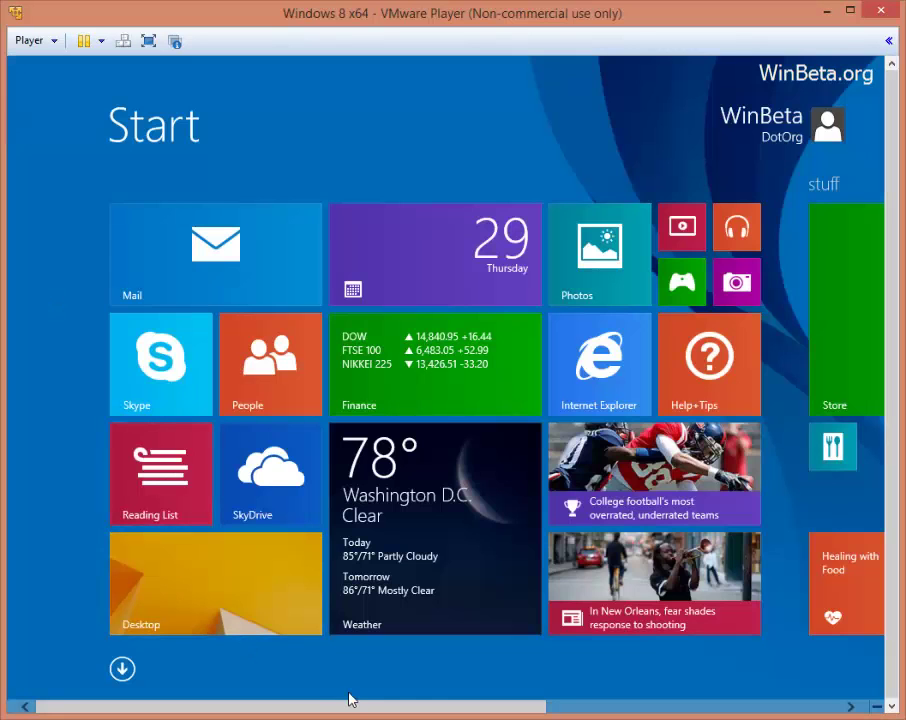
Step: Open the Weather app, block its location access, cancel entering a location, and browse the London forecast
{"action": "left_click", "coordinate": [421, 621]}
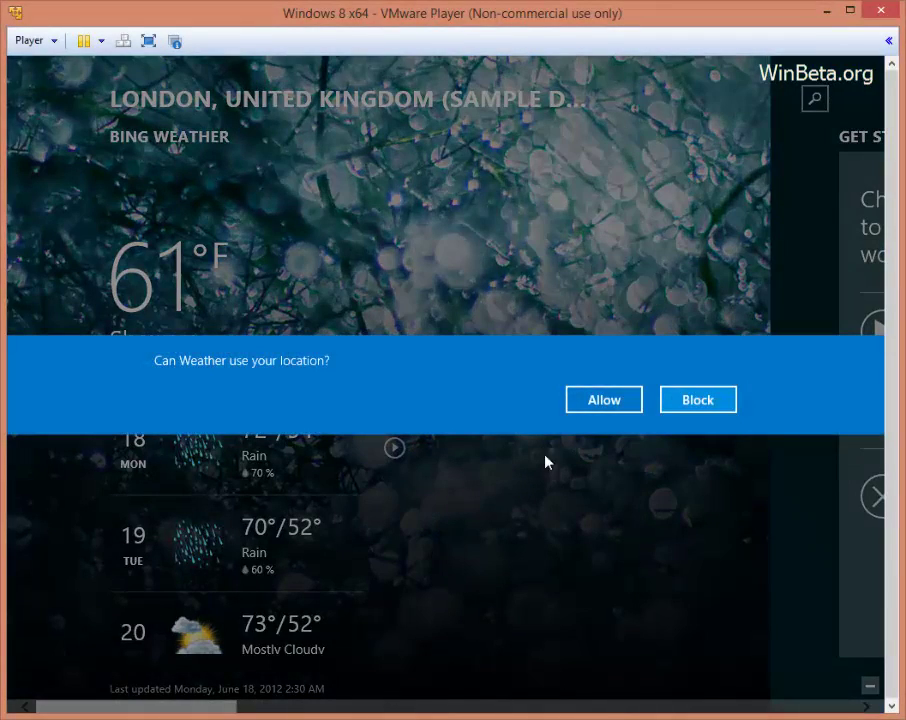
{"action": "left_click", "coordinate": [678, 405]}
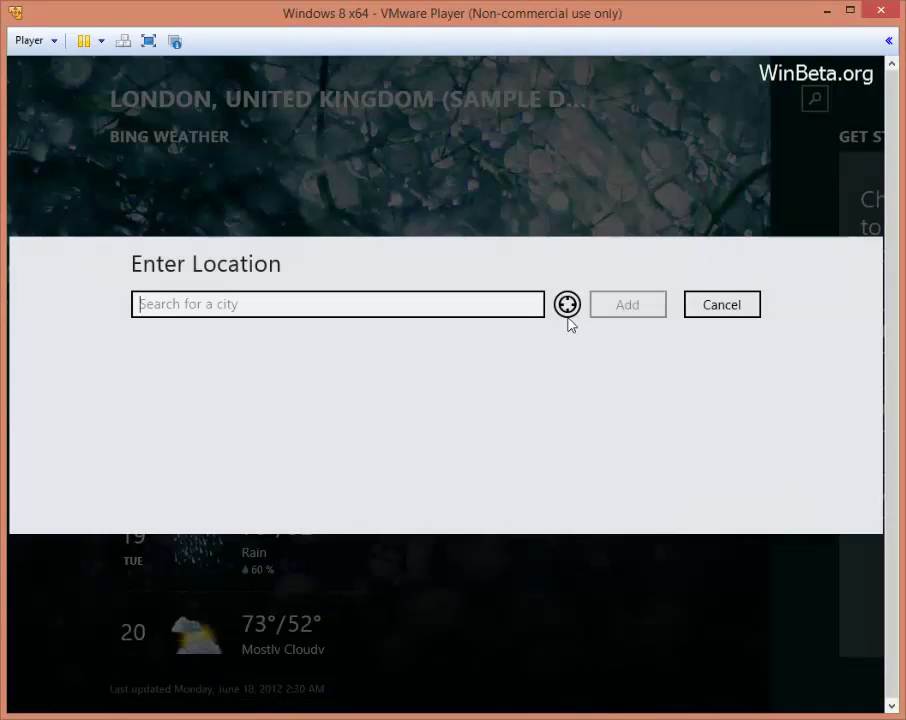
{"action": "left_click", "coordinate": [716, 313]}
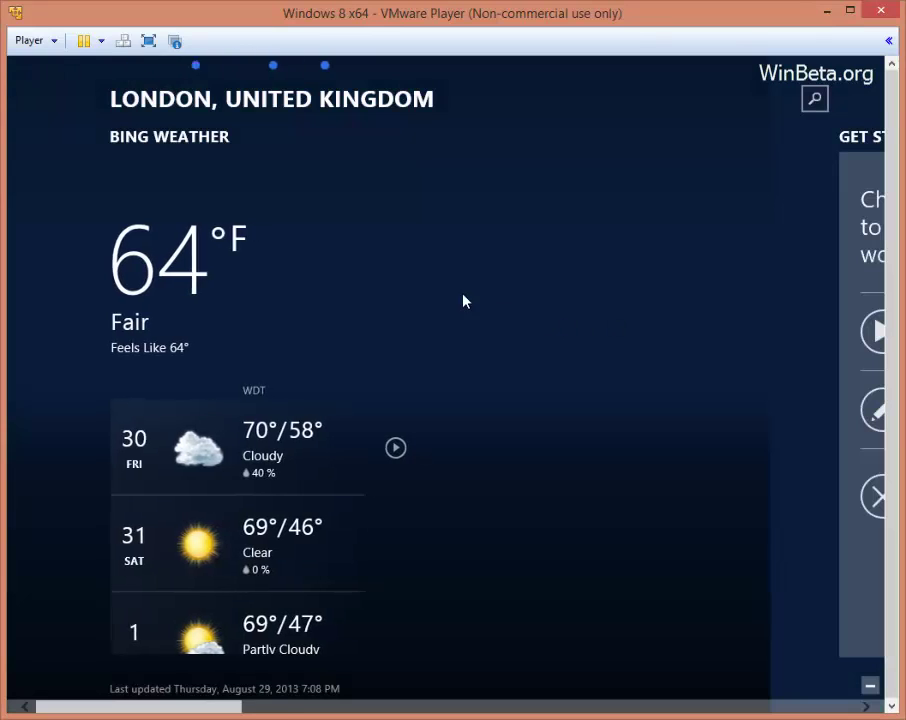
{"action": "scroll", "coordinate": [463, 301], "scroll_direction": "down", "scroll_amount": 2}
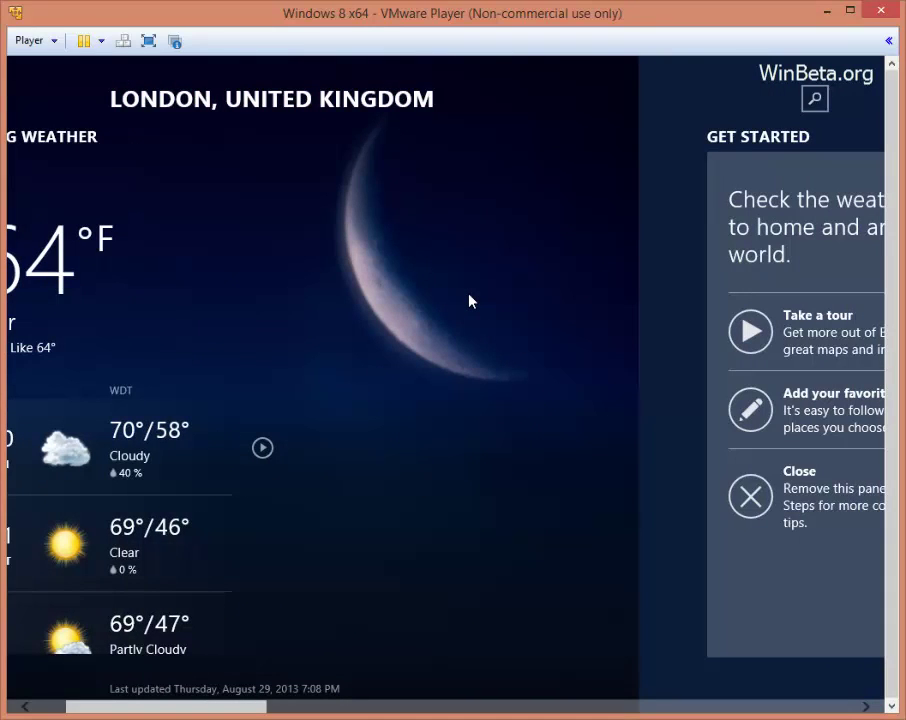
Step: View London's hourly forecast and close Weather, and check the SkyDrive app before closing it too
{"action": "scroll", "coordinate": [470, 300], "scroll_direction": "down", "scroll_amount": 5}
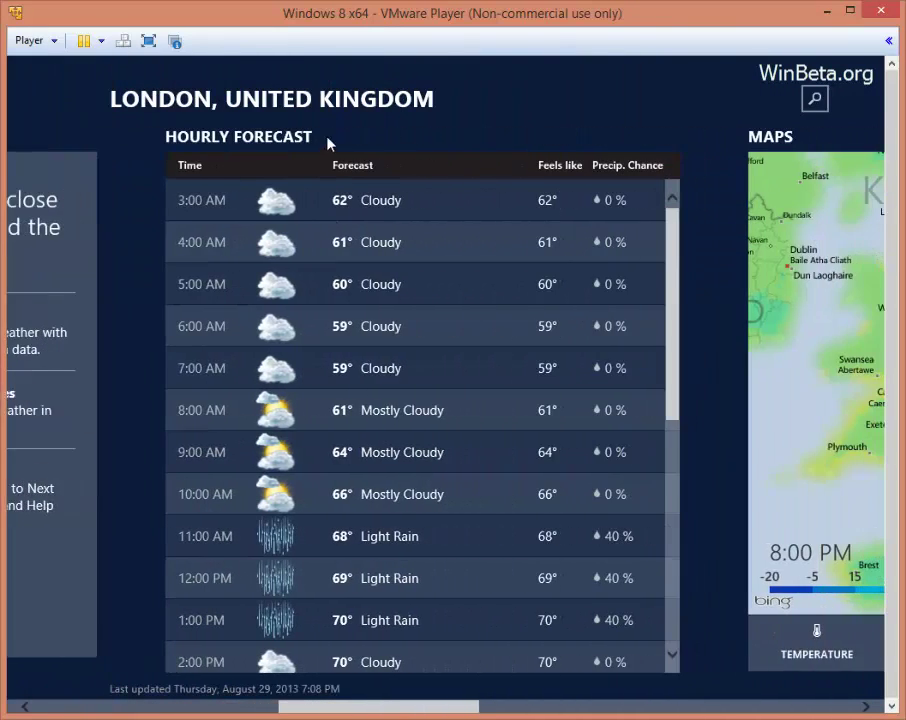
{"action": "left_click_drag", "start_coordinate": [338, 61], "coordinate": [386, 710]}
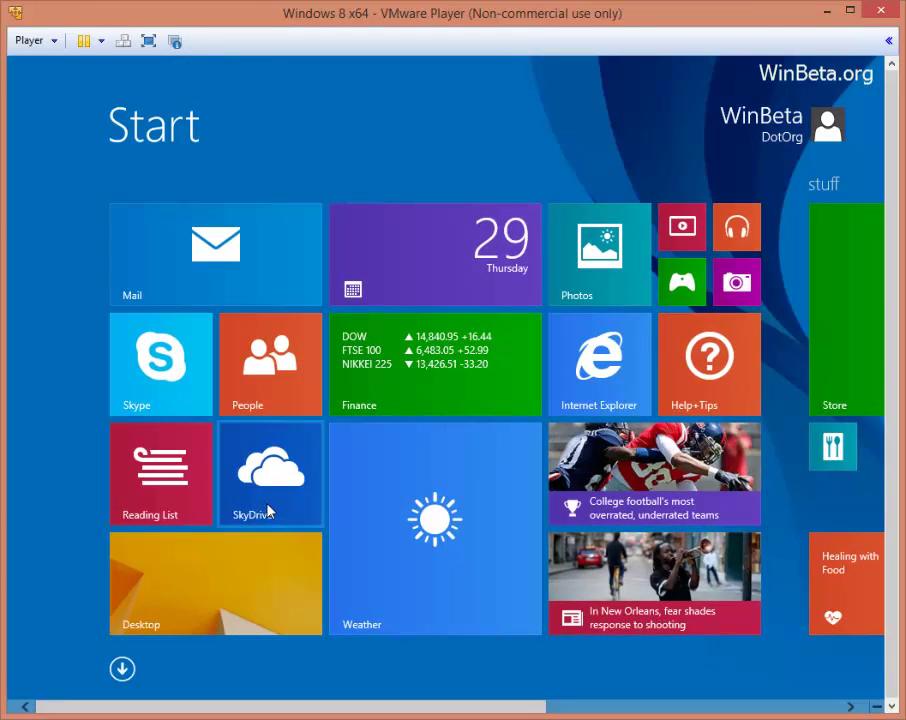
{"action": "left_click", "coordinate": [269, 511]}
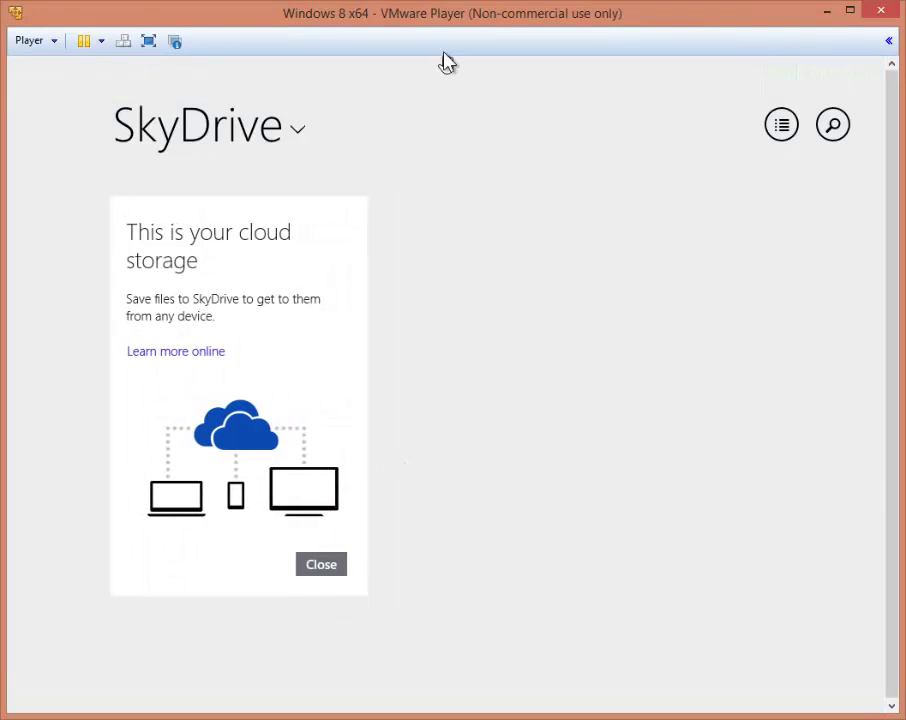
{"action": "left_click_drag", "start_coordinate": [447, 62], "coordinate": [501, 709]}
Step: Open the Store from the Start screen and browse its Top free apps
{"action": "scroll", "coordinate": [467, 693], "scroll_direction": "down", "scroll_amount": 5}
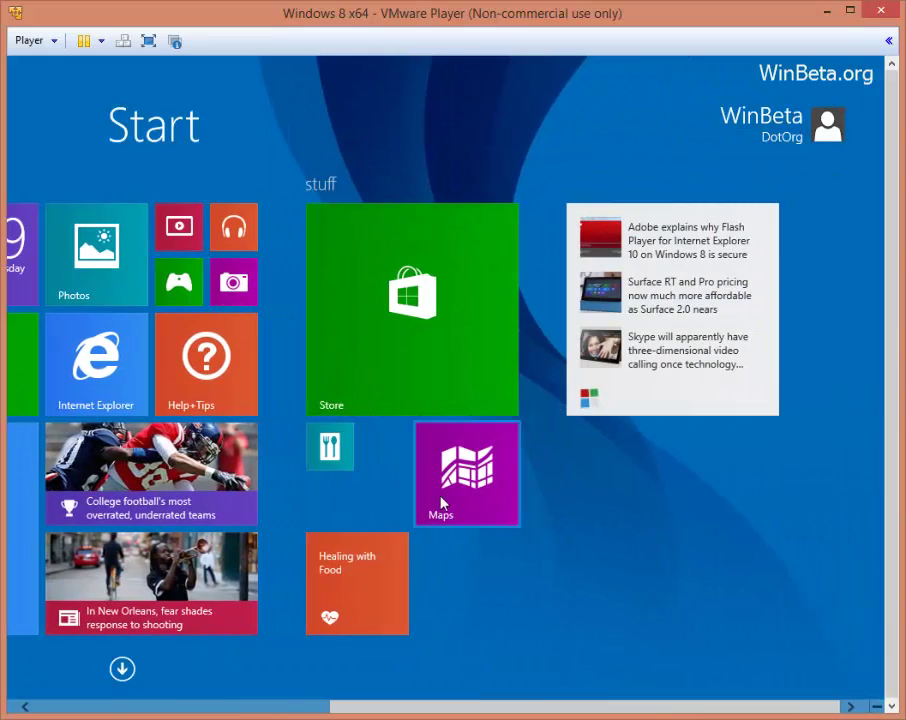
{"action": "left_click", "coordinate": [425, 279]}
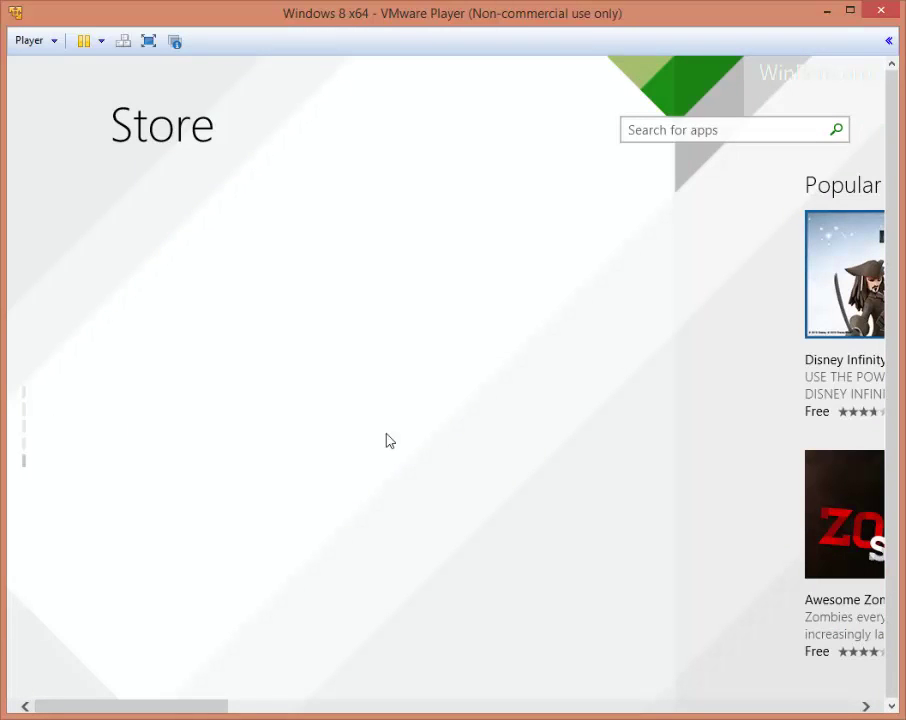
{"action": "right_click", "coordinate": [572, 409]}
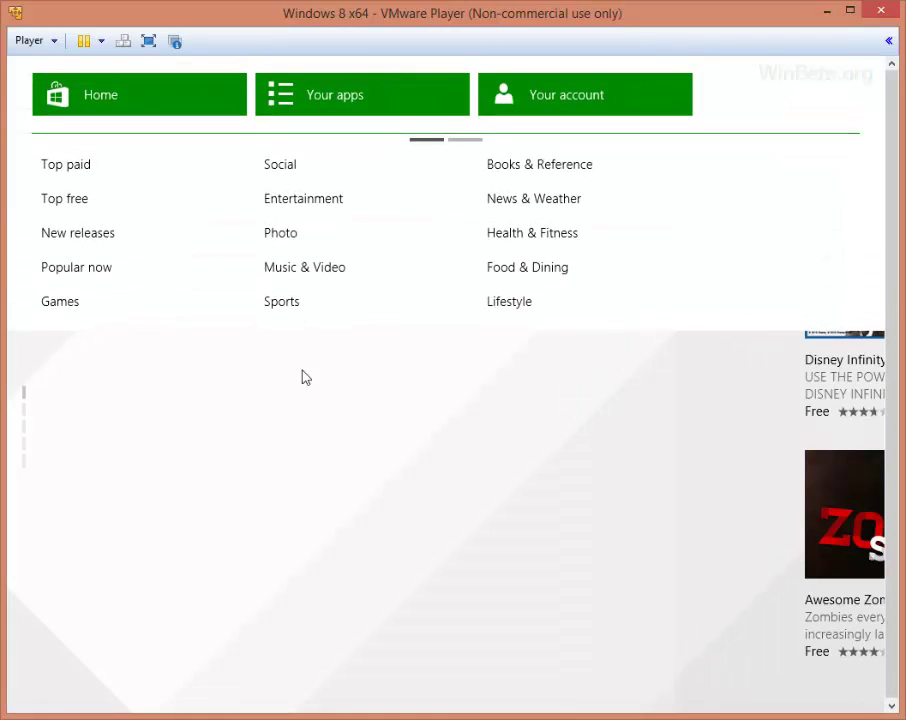
{"action": "left_click", "coordinate": [81, 200]}
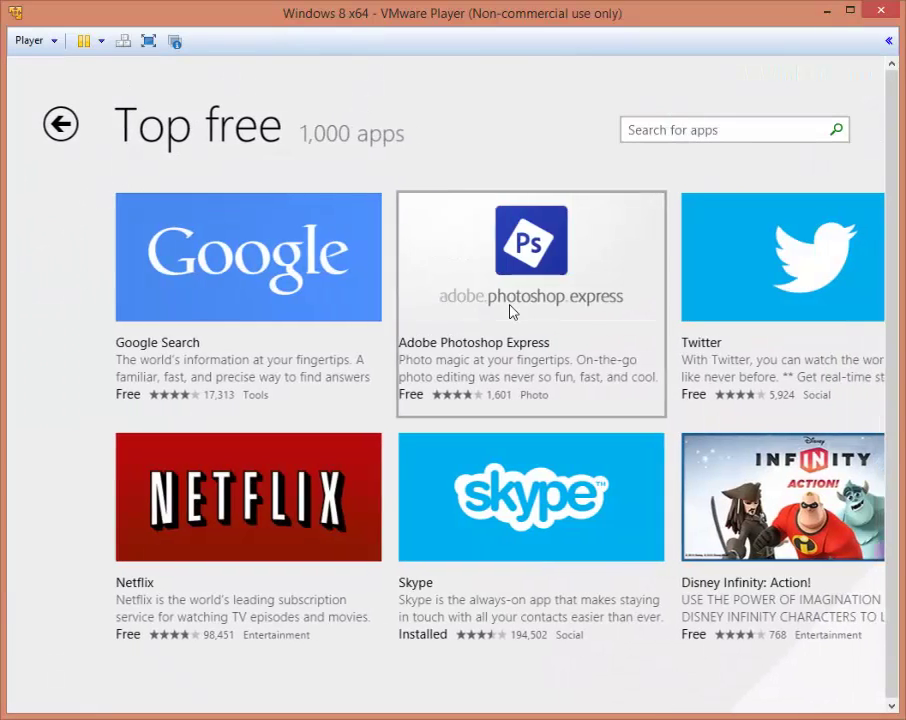
{"action": "scroll", "coordinate": [417, 580], "scroll_direction": "down", "scroll_amount": 3}
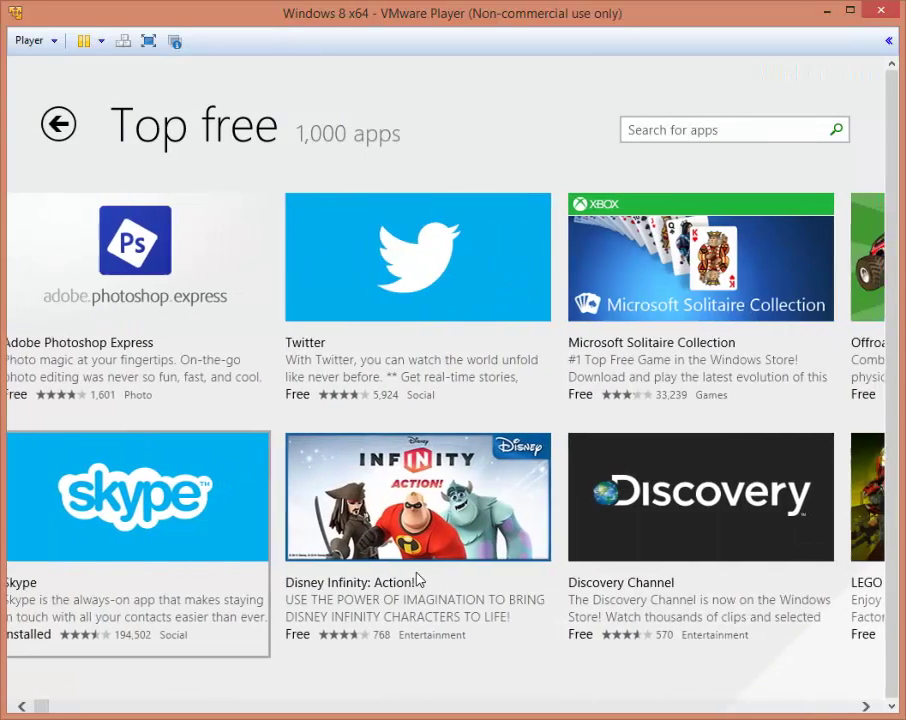
Step: Install the Twitter app from its Store page and dismiss the email verification request
{"action": "left_click", "coordinate": [388, 305]}
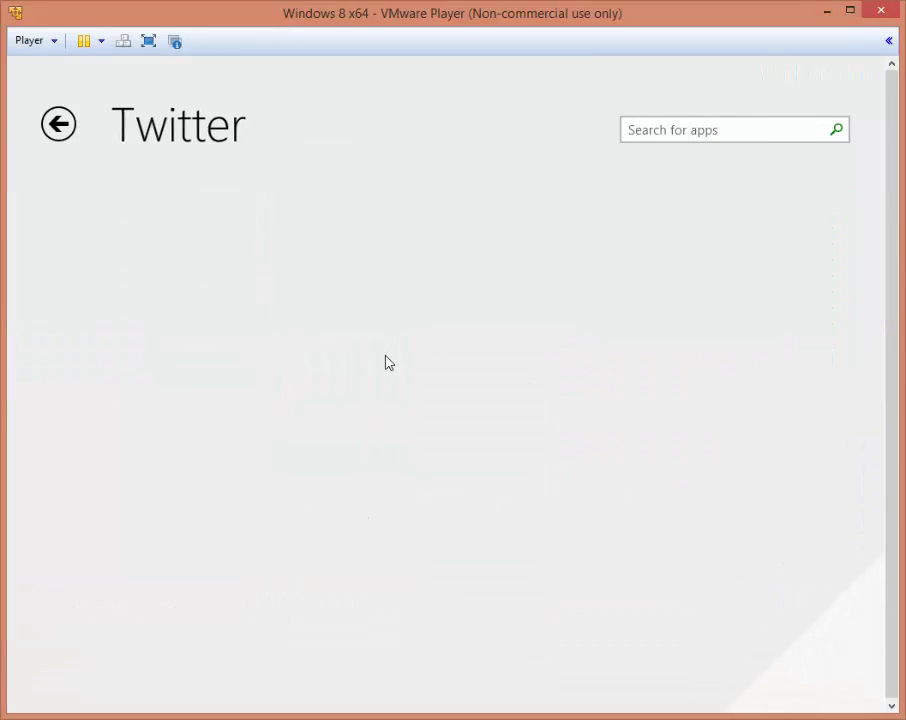
{"action": "left_click", "coordinate": [148, 183]}
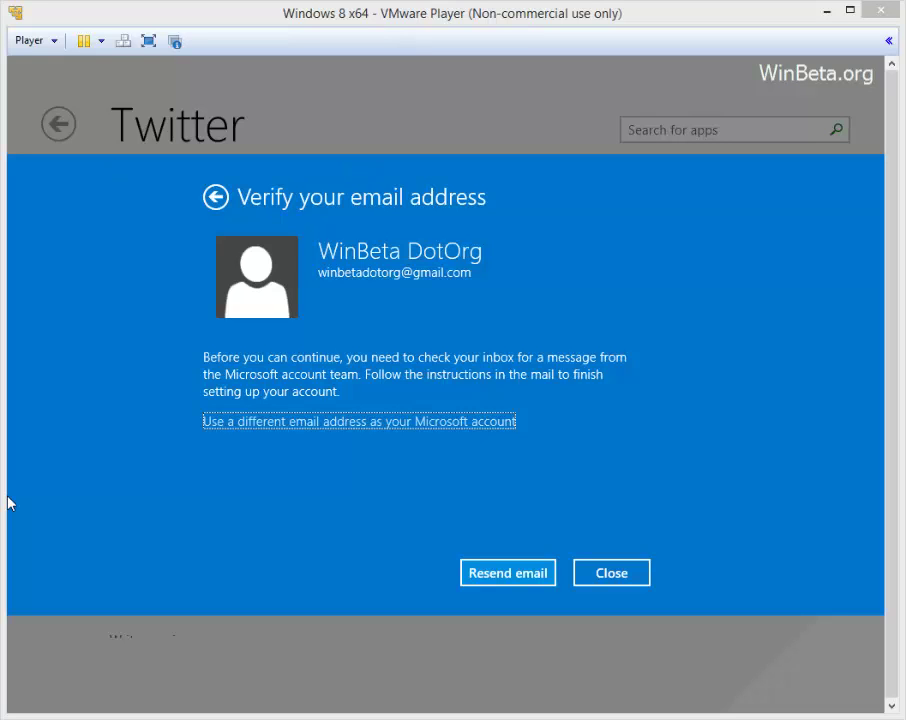
{"action": "left_click", "coordinate": [612, 578]}
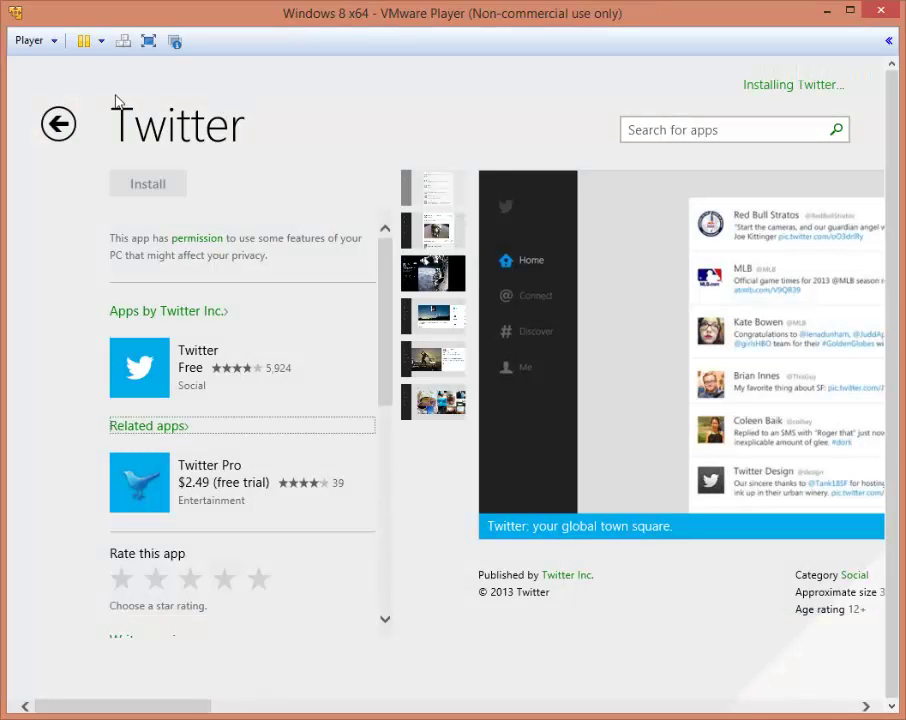
Step: Go back through the Top free list to the Store home page and close the Store
{"action": "left_click", "coordinate": [60, 124]}
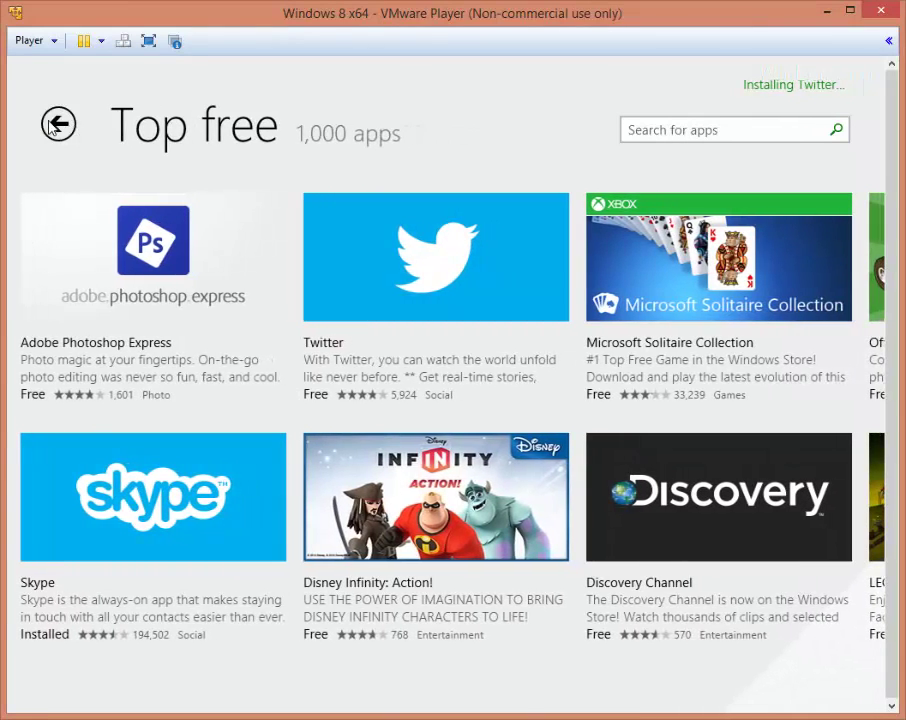
{"action": "left_click", "coordinate": [52, 125]}
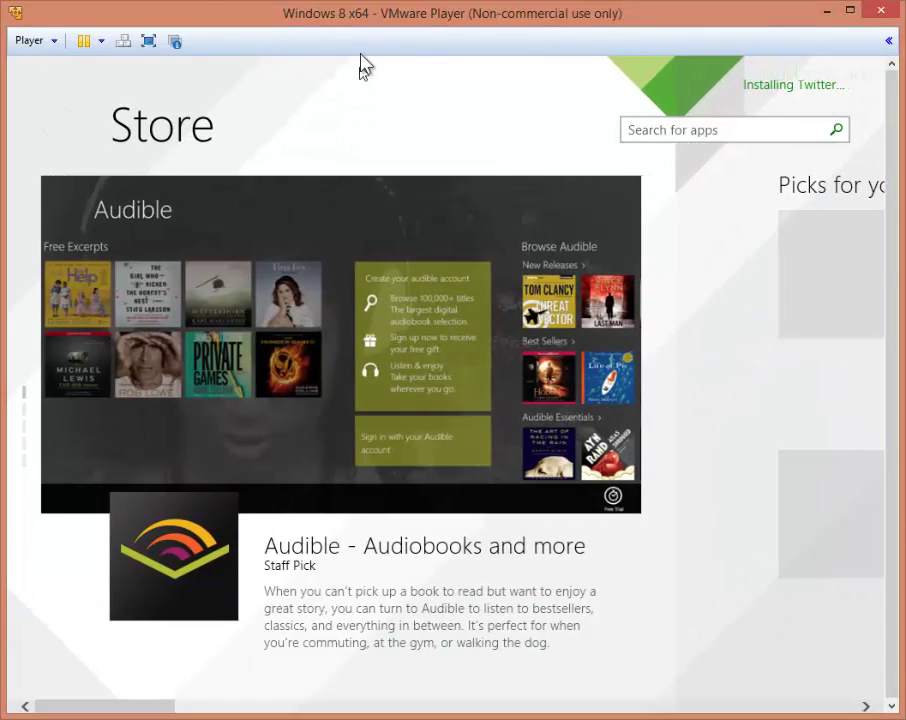
{"action": "left_click_drag", "start_coordinate": [363, 63], "coordinate": [410, 665]}
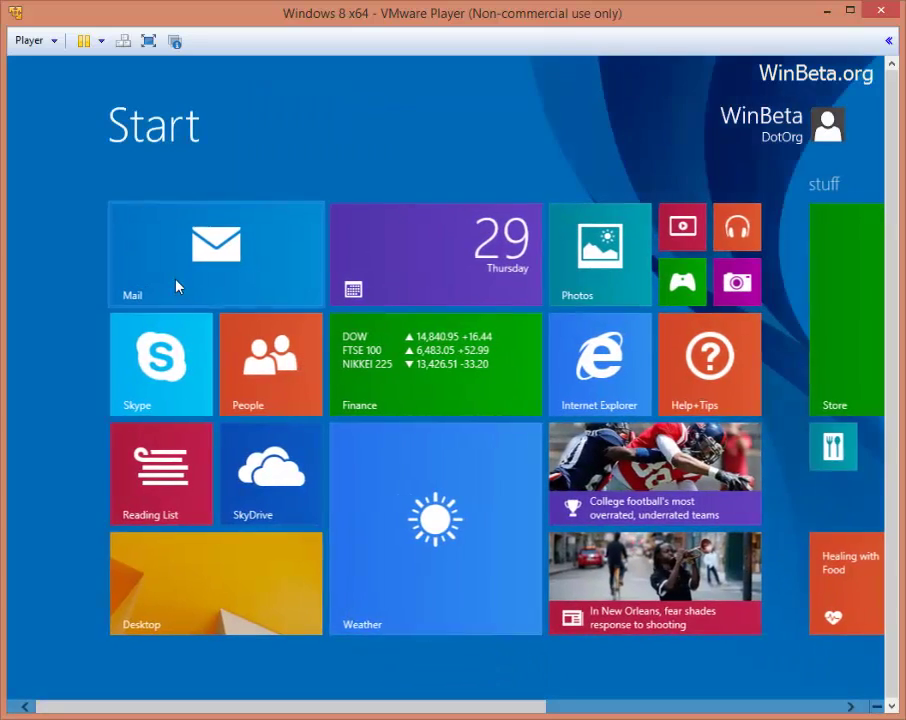
Step: Open Skype, dismiss the email verification request, and join as a new Skype member by accepting the Terms of Use
{"action": "left_click_drag", "start_coordinate": [190, 365], "coordinate": [145, 366]}
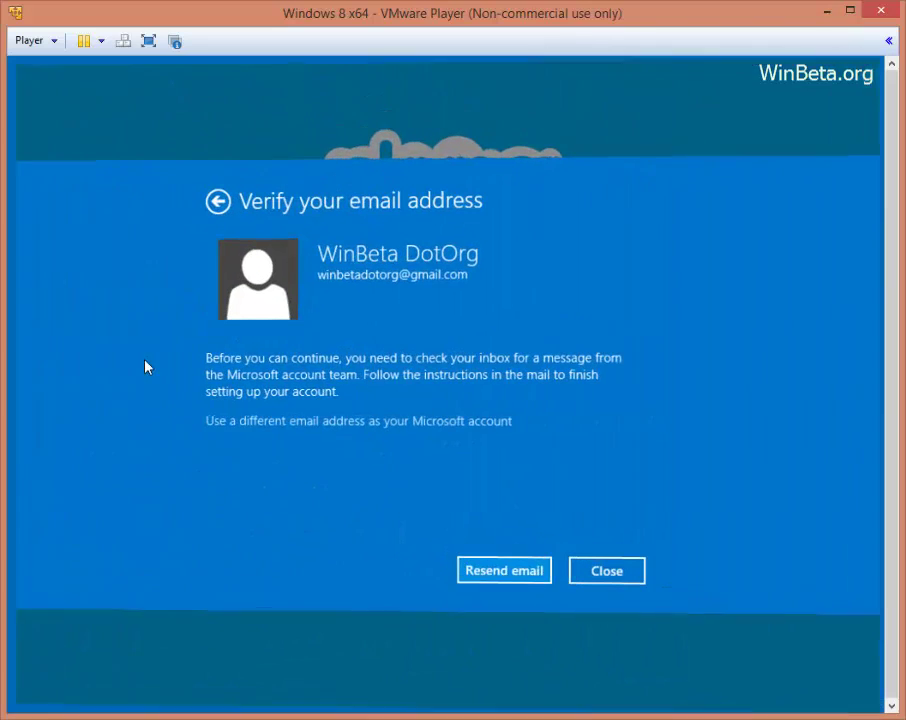
{"action": "left_click", "coordinate": [632, 578]}
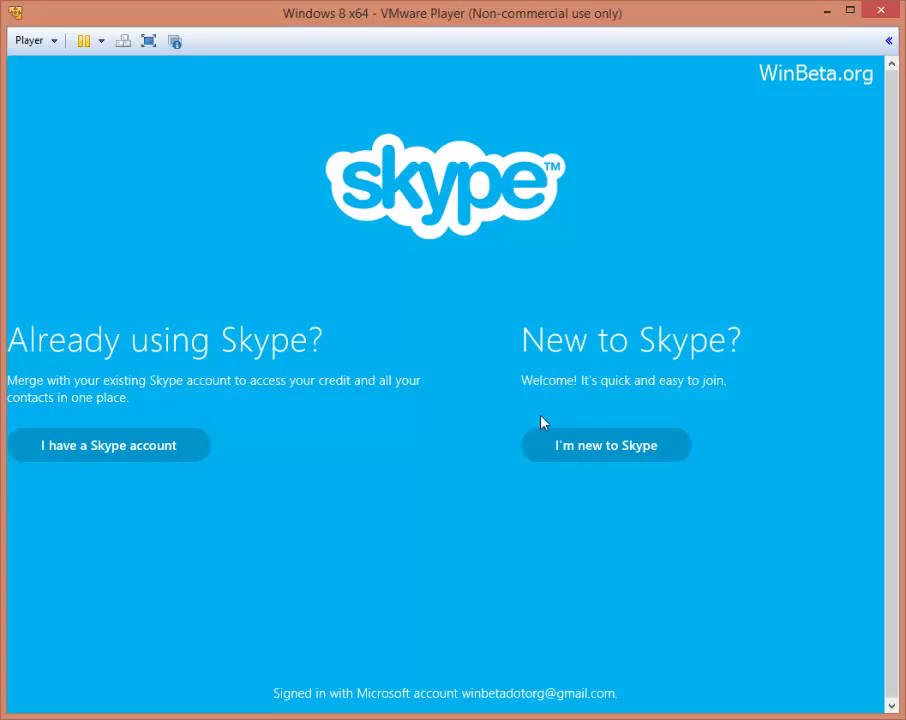
{"action": "left_click", "coordinate": [603, 450]}
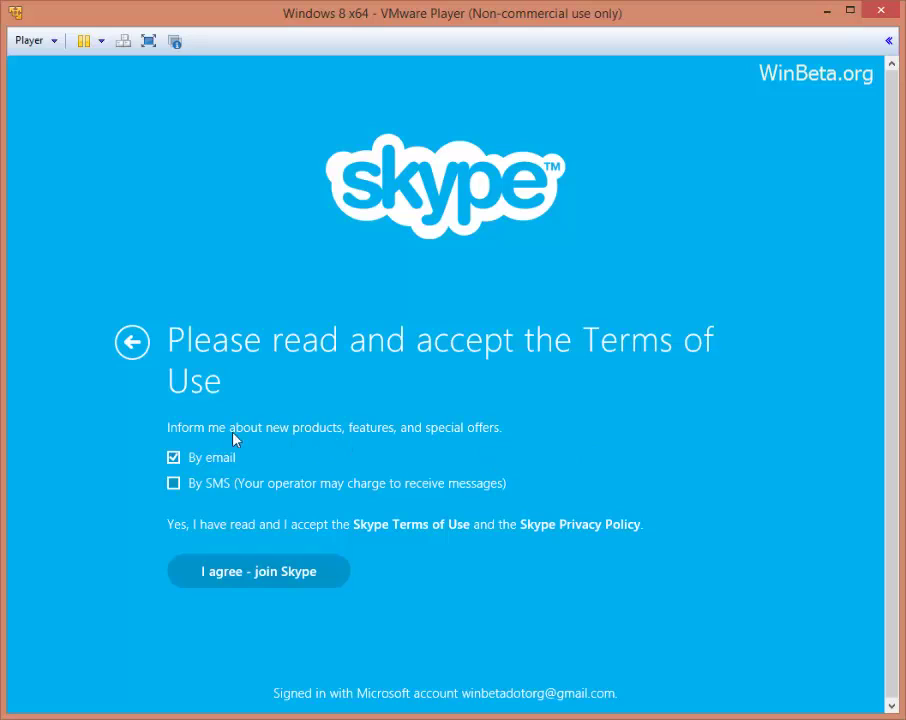
{"action": "left_click", "coordinate": [218, 569]}
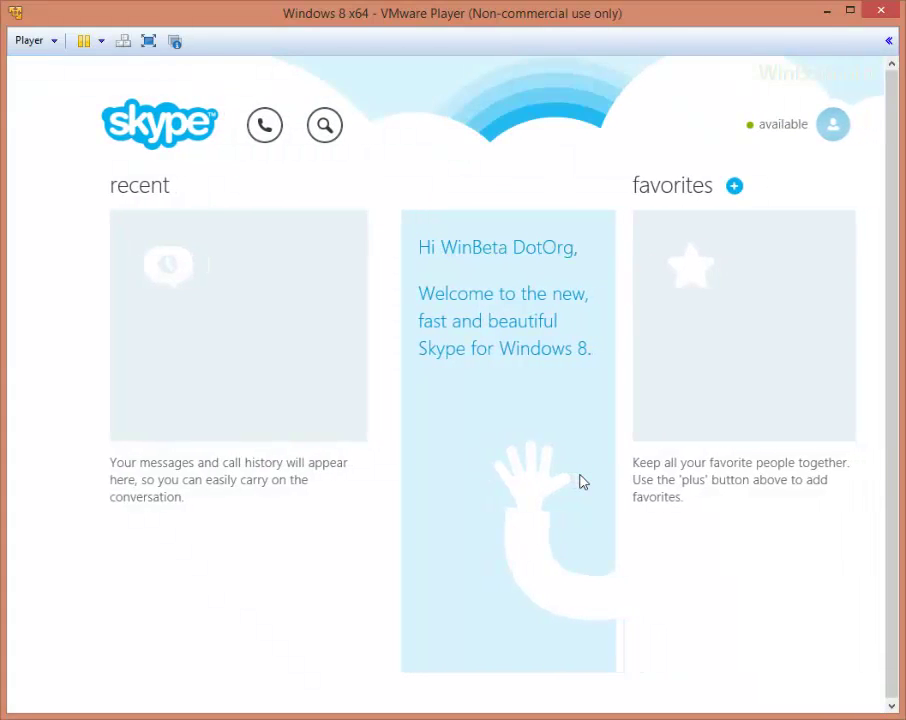
Step: Look over Skype's recent, favorites and people sections and its people search page, and close Skype
{"action": "scroll", "coordinate": [652, 418], "scroll_direction": "down", "scroll_amount": 2}
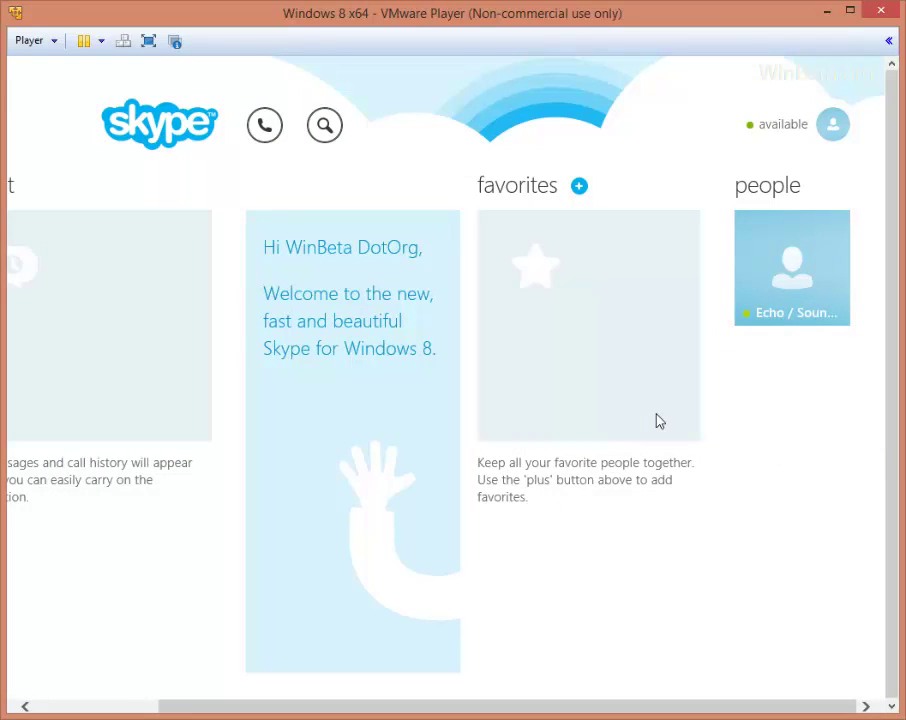
{"action": "scroll", "coordinate": [650, 416], "scroll_direction": "up", "scroll_amount": 2}
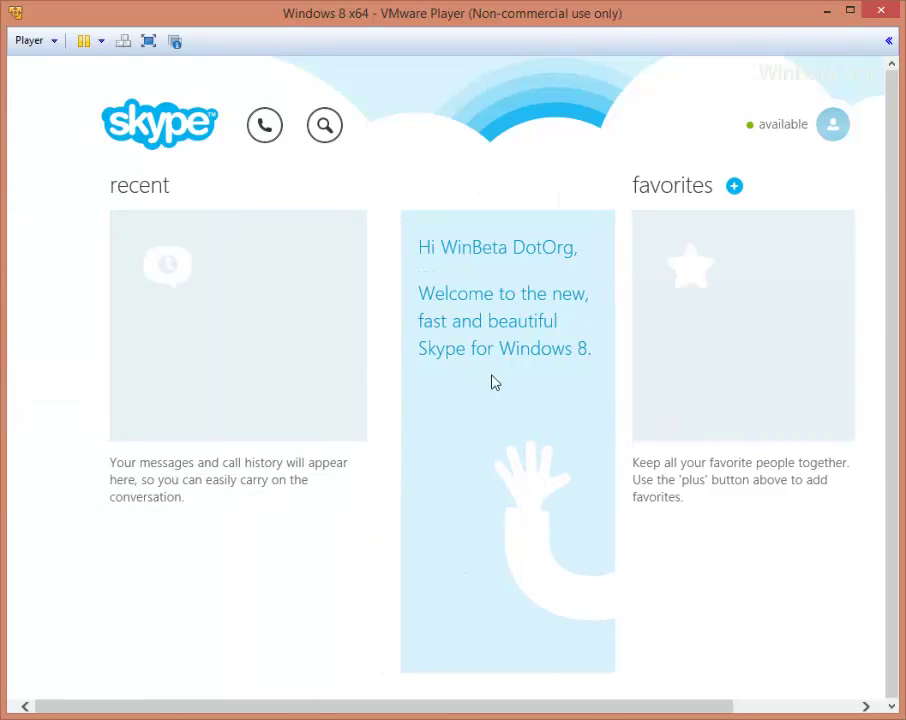
{"action": "left_click", "coordinate": [332, 134]}
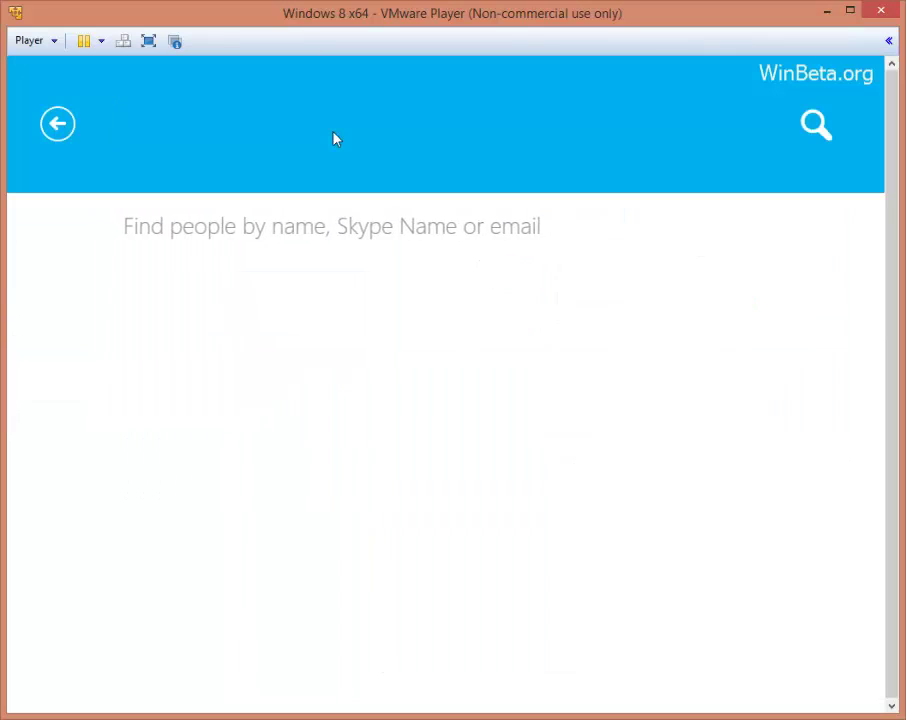
{"action": "left_click", "coordinate": [57, 123]}
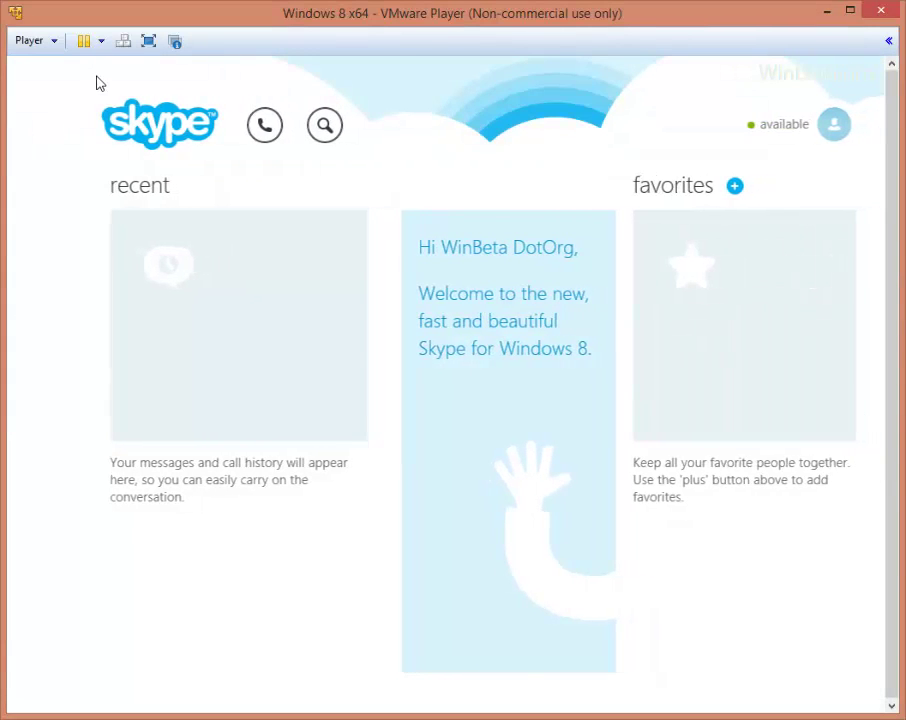
{"action": "left_click_drag", "start_coordinate": [445, 65], "coordinate": [479, 673]}
Step: Open the People app, look through its contacts overview and connected accounts, and close the app
{"action": "left_click", "coordinate": [275, 366]}
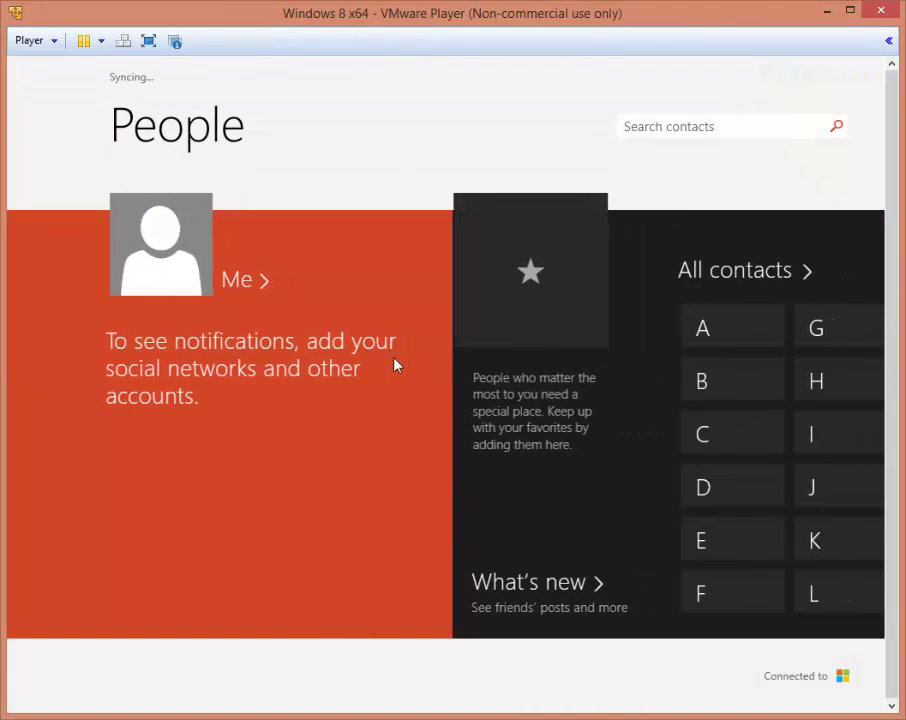
{"action": "scroll", "coordinate": [408, 420], "scroll_direction": "down", "scroll_amount": 3}
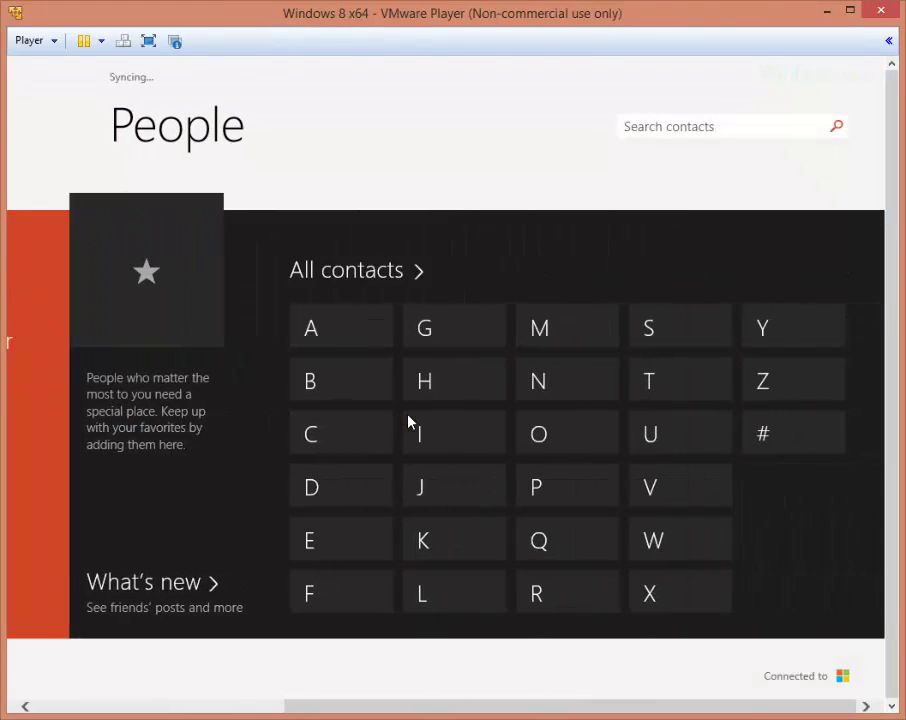
{"action": "scroll", "coordinate": [408, 420], "scroll_direction": "up", "scroll_amount": 3}
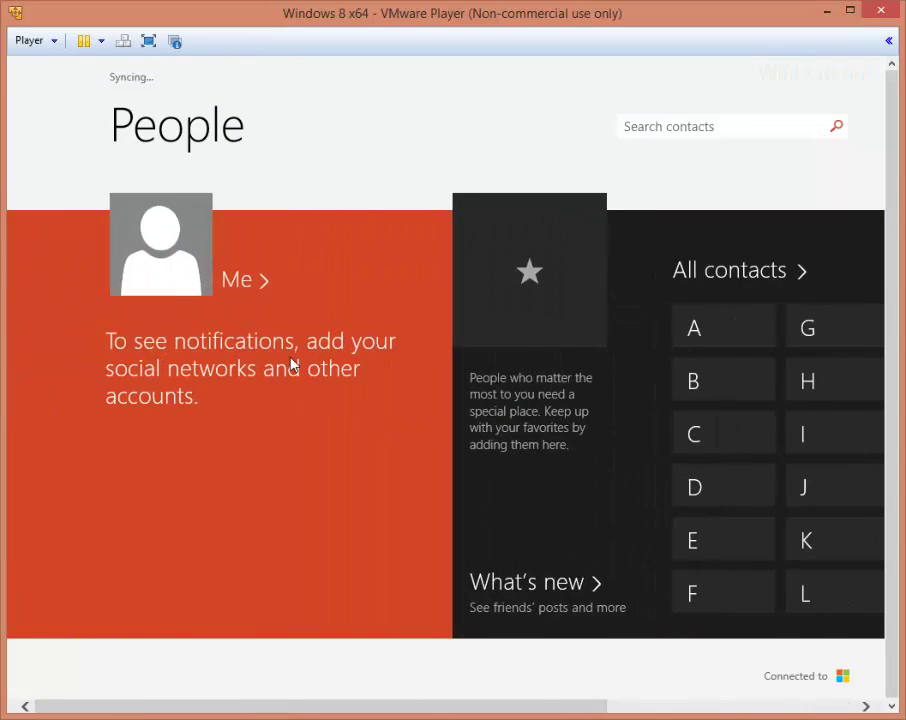
{"action": "scroll", "coordinate": [265, 357], "scroll_direction": "down", "scroll_amount": 1}
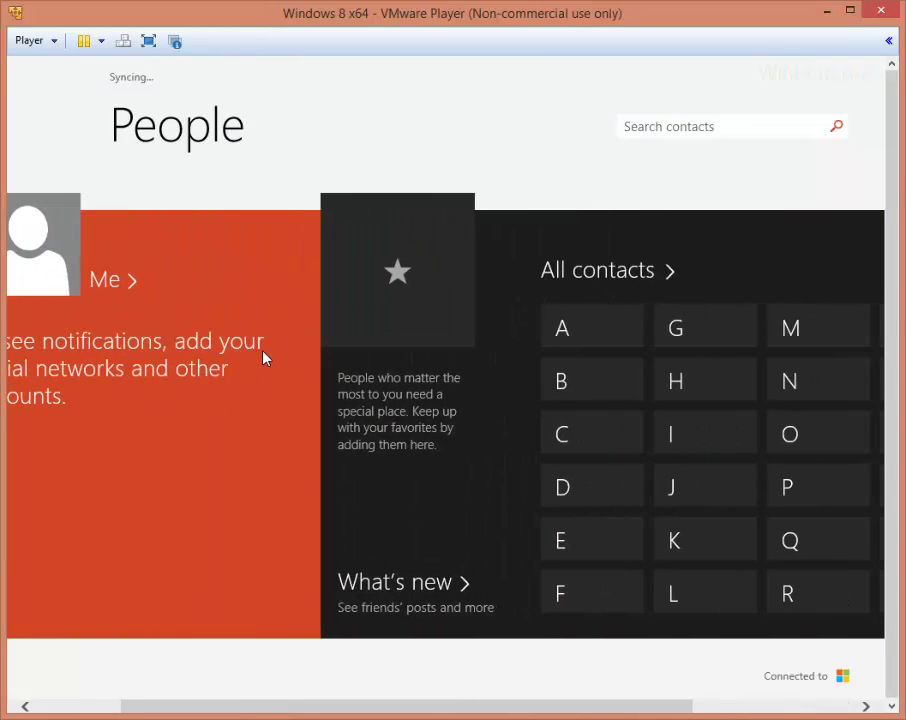
{"action": "left_click", "coordinate": [796, 676]}
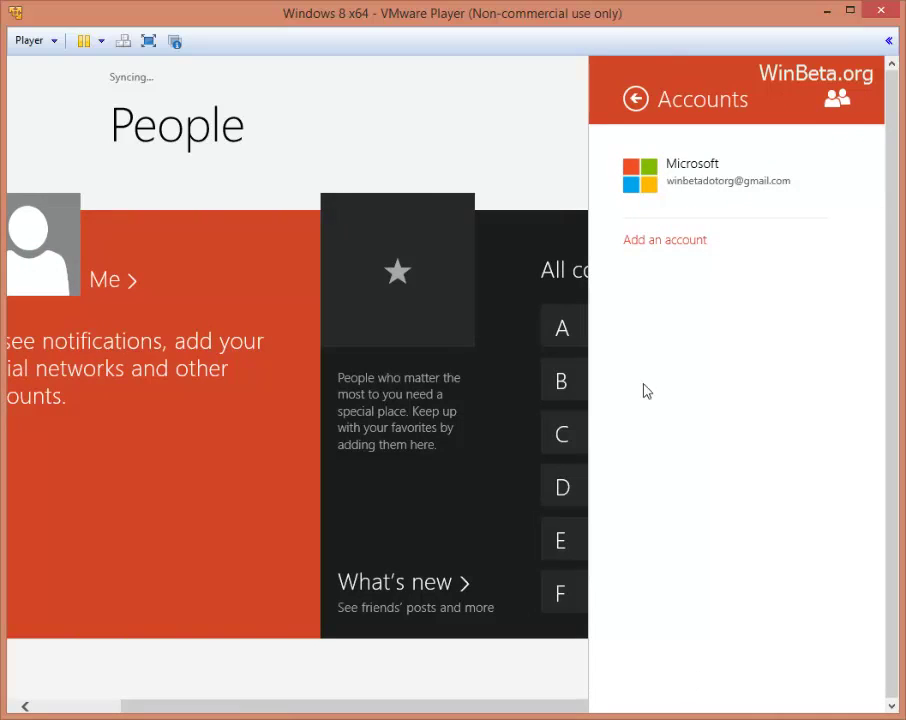
{"action": "left_click", "coordinate": [634, 97]}
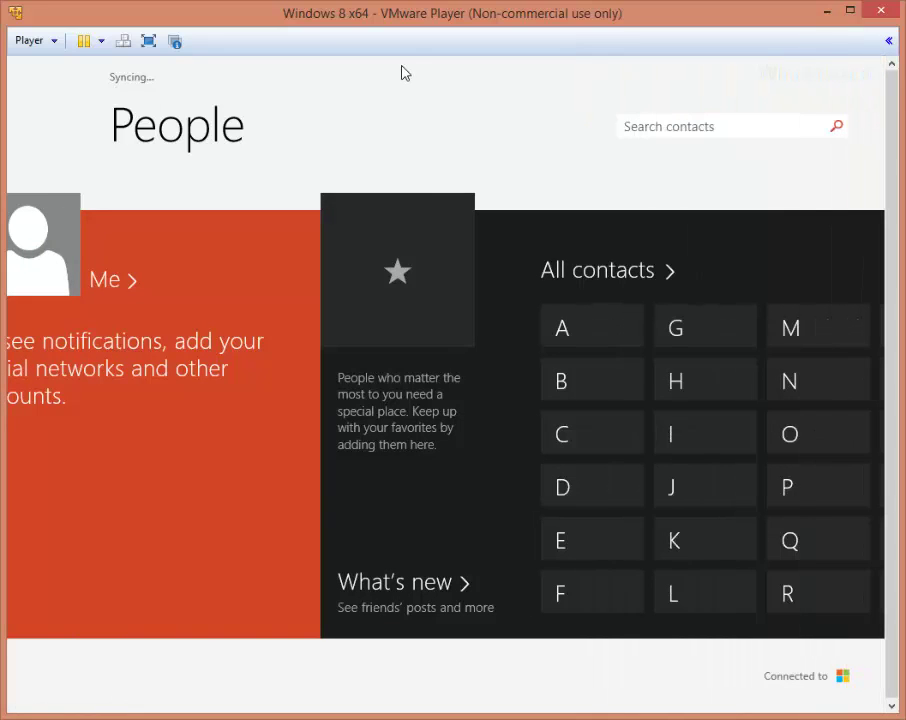
{"action": "left_click_drag", "start_coordinate": [401, 73], "coordinate": [479, 614]}
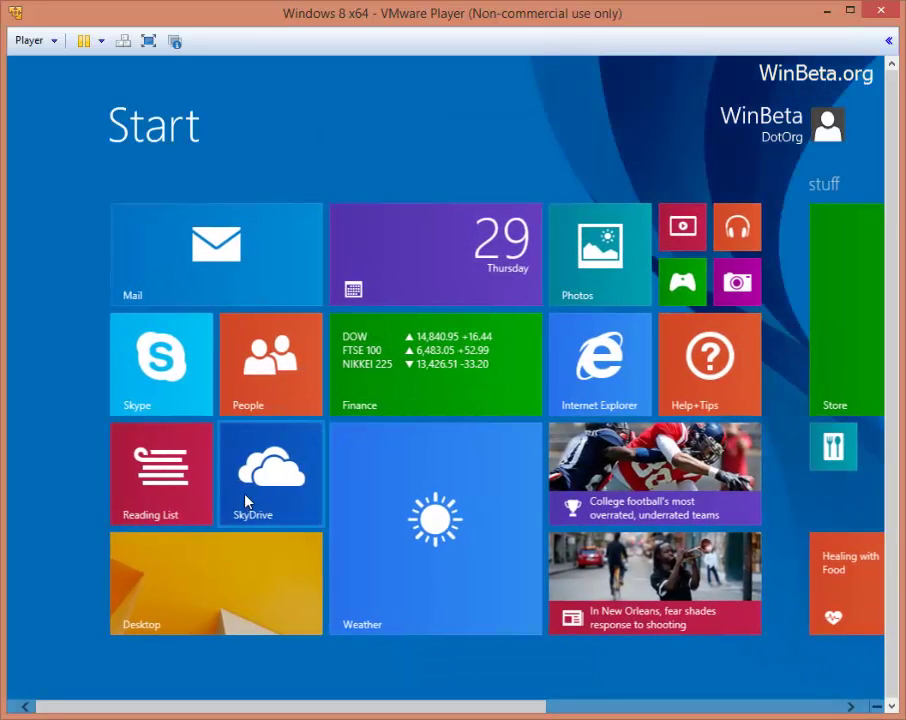
Step: Open Mail to view the email account types that can be added, and close the app
{"action": "left_click", "coordinate": [175, 277]}
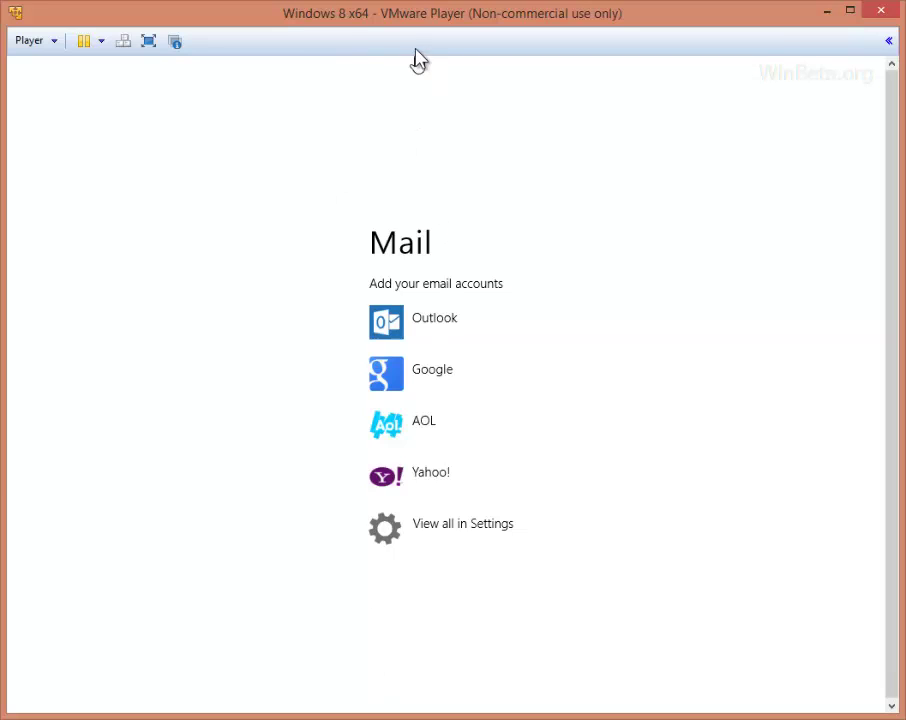
{"action": "left_click_drag", "start_coordinate": [419, 63], "coordinate": [419, 97]}
{"action": "left_click_drag", "start_coordinate": [437, 562], "coordinate": [449, 702]}
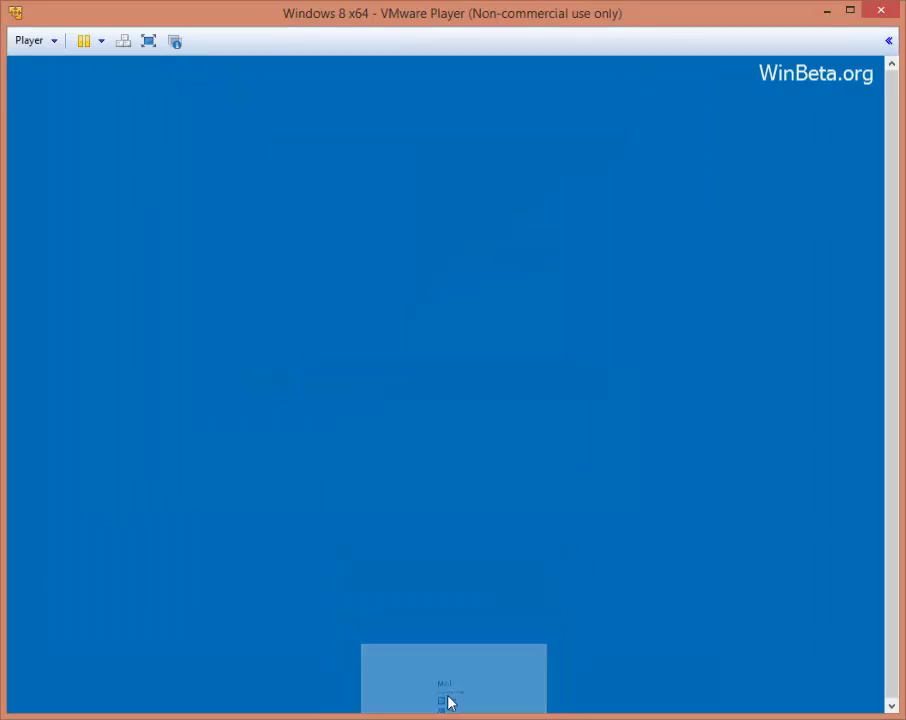
Step: Show the list of all apps, open Alarms from it, and return to the Start screen
{"action": "scroll", "coordinate": [273, 612], "scroll_direction": "down", "scroll_amount": 3}
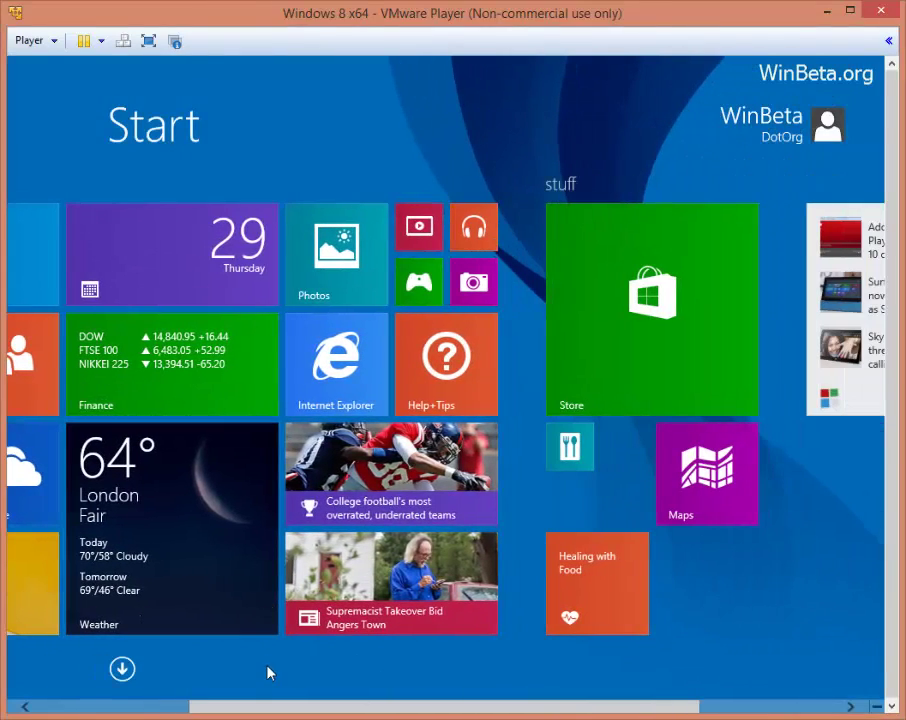
{"action": "left_click", "coordinate": [122, 669]}
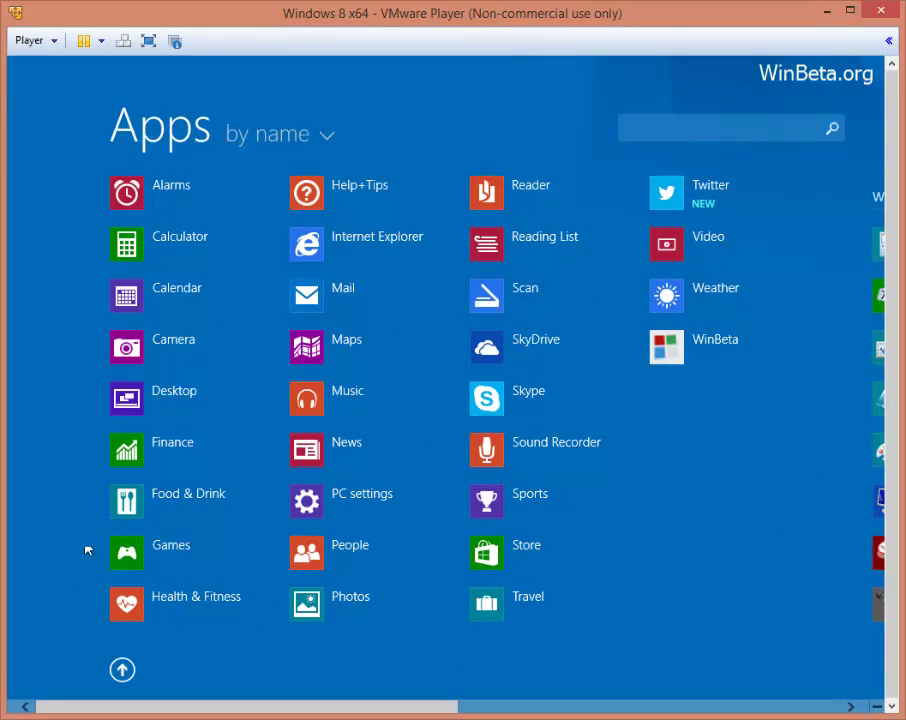
{"action": "left_click", "coordinate": [186, 194]}
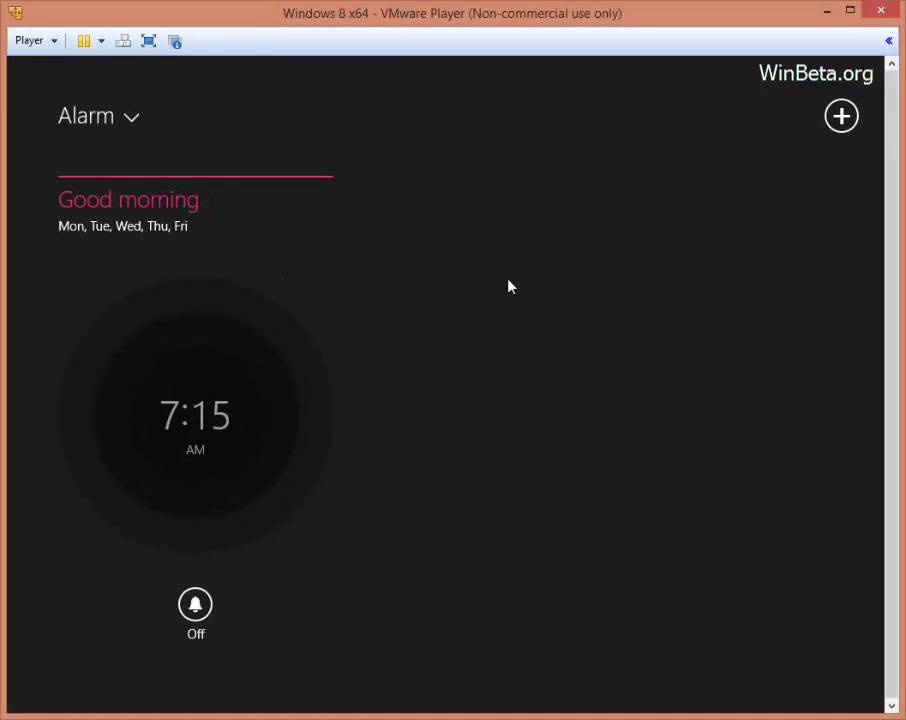
{"action": "key", "text": "super"}
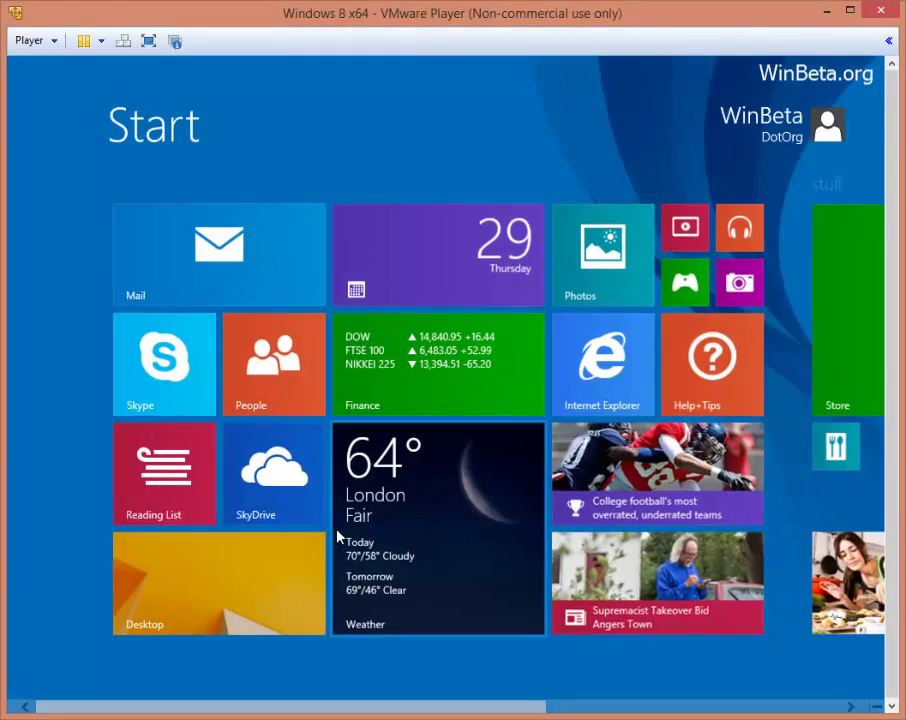
Step: Open the Games app from the list of all apps, cancel its account verification, and return to the Start screen
{"action": "left_click", "coordinate": [122, 669]}
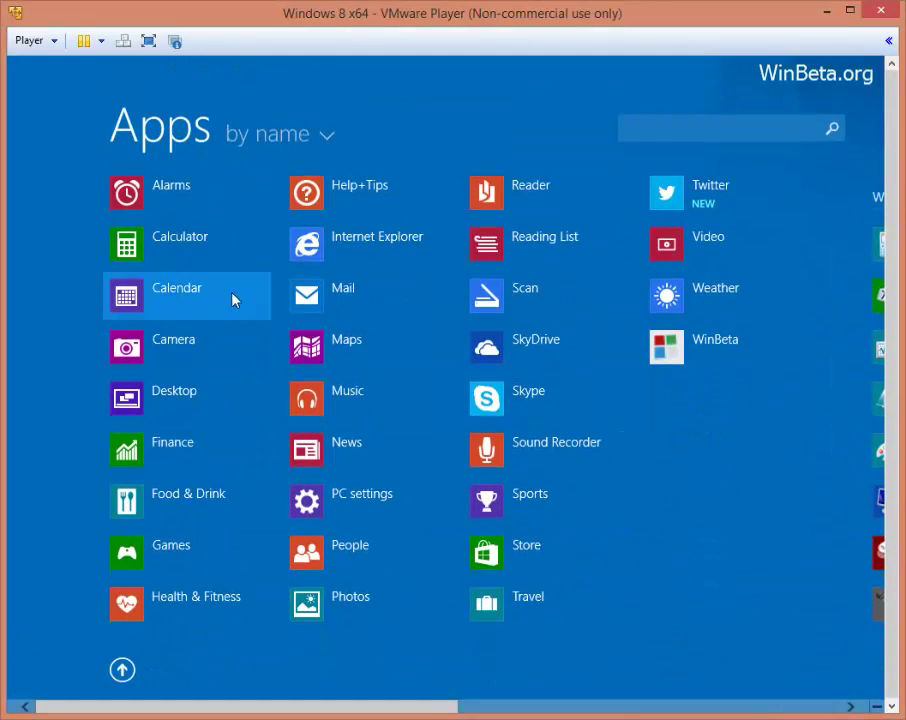
{"action": "left_click", "coordinate": [194, 562]}
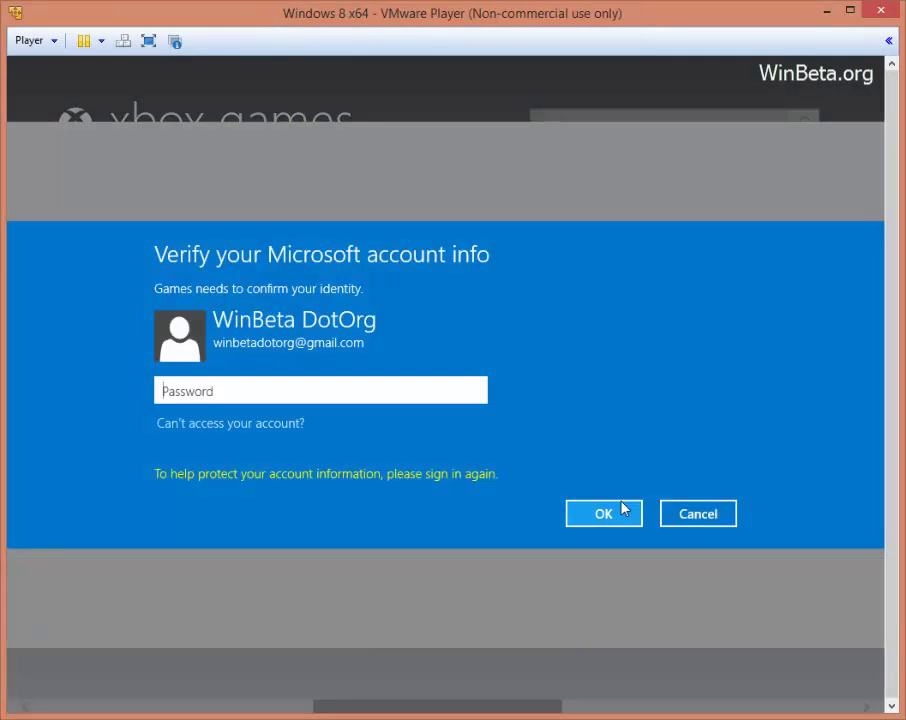
{"action": "left_click", "coordinate": [692, 514]}
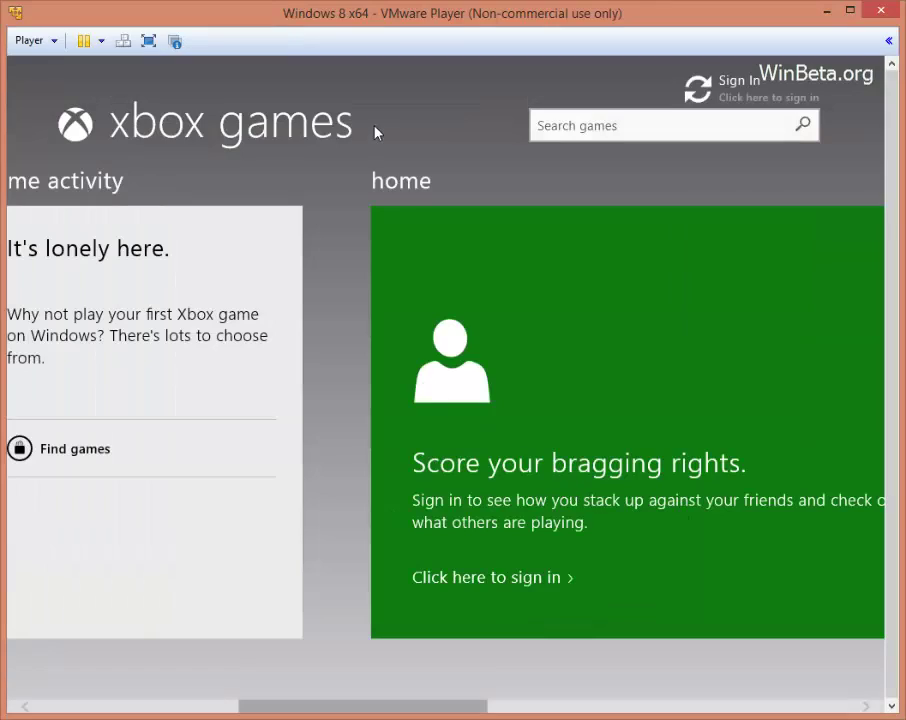
{"action": "key", "text": "super"}
{"action": "scroll", "coordinate": [457, 607], "scroll_direction": "down", "scroll_amount": 5}
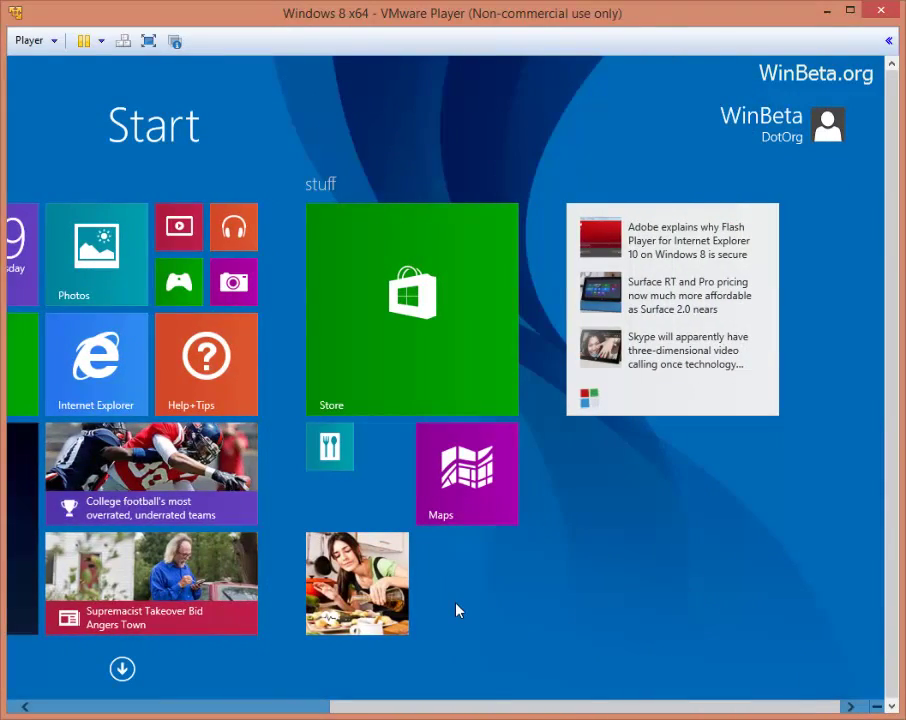
{"action": "scroll", "coordinate": [457, 607], "scroll_direction": "up", "scroll_amount": 5}
Step: Open PC settings from the list of all apps and look through the lock screen options under PC and devices
{"action": "left_click", "coordinate": [123, 668]}
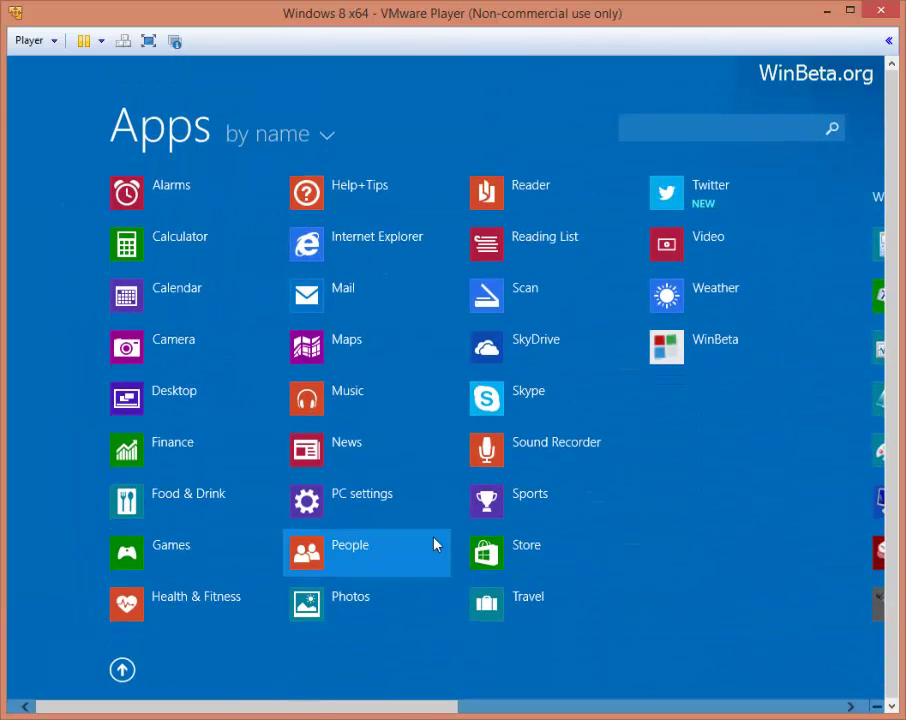
{"action": "left_click", "coordinate": [374, 497]}
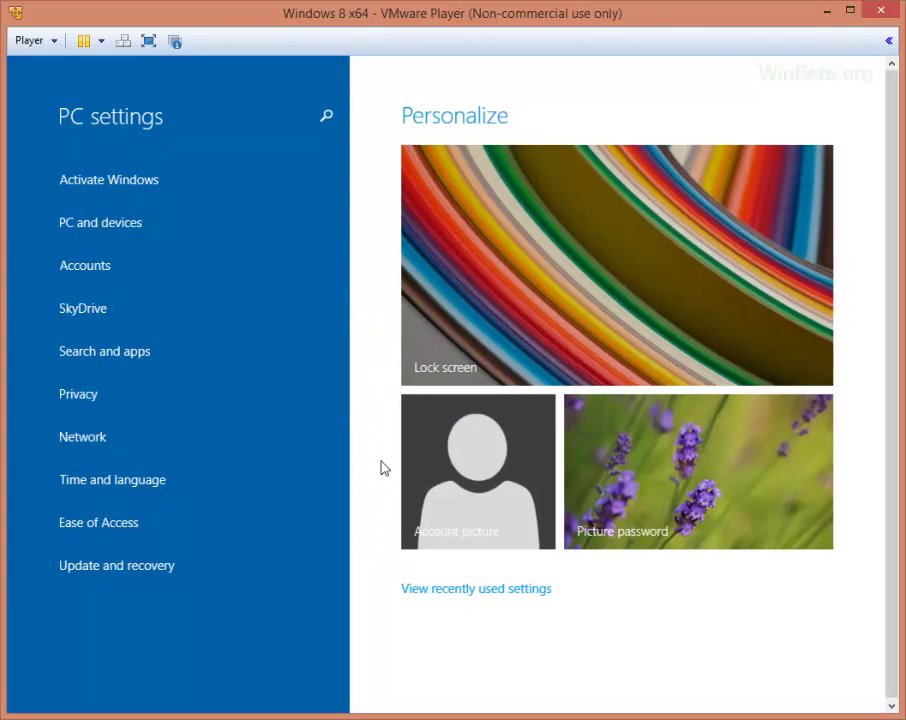
{"action": "left_click", "coordinate": [144, 222]}
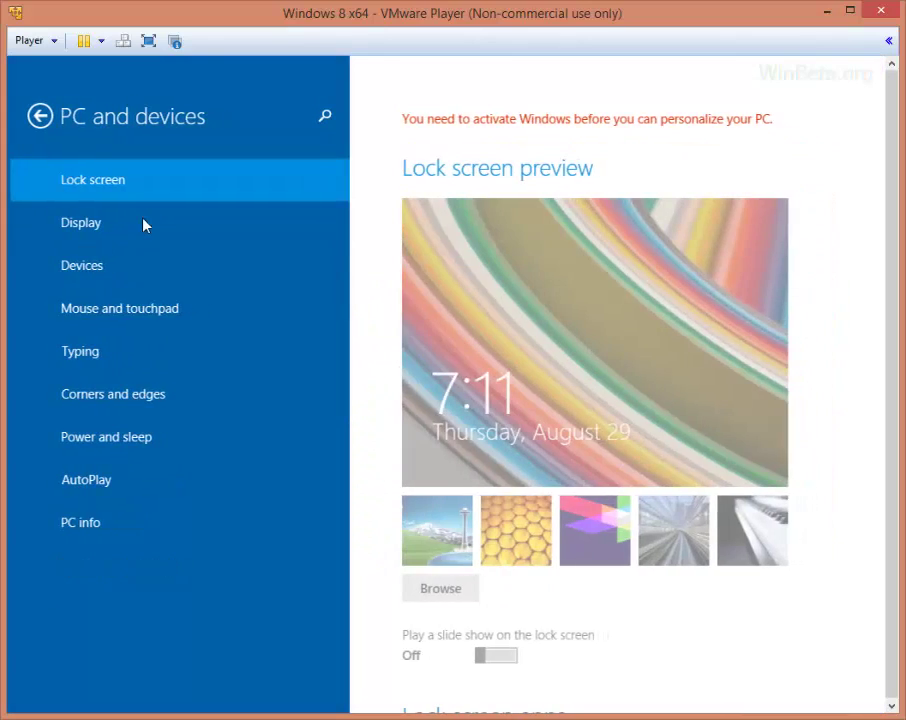
{"action": "scroll", "coordinate": [443, 338], "scroll_direction": "down", "scroll_amount": 4}
{"action": "scroll", "coordinate": [445, 338], "scroll_direction": "down", "scroll_amount": 1}
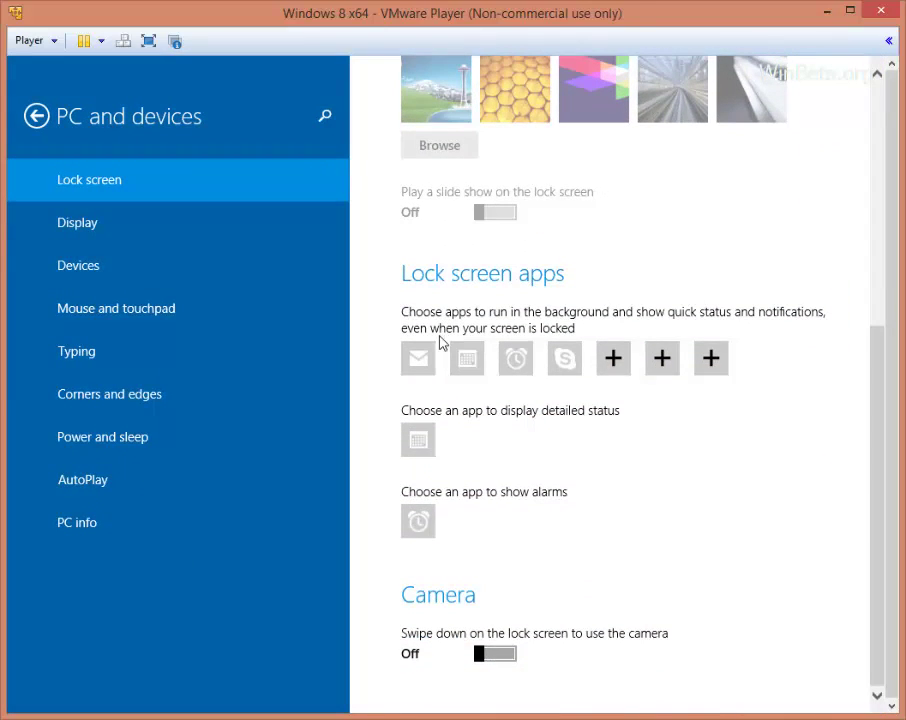
{"action": "scroll", "coordinate": [490, 378], "scroll_direction": "up", "scroll_amount": 10}
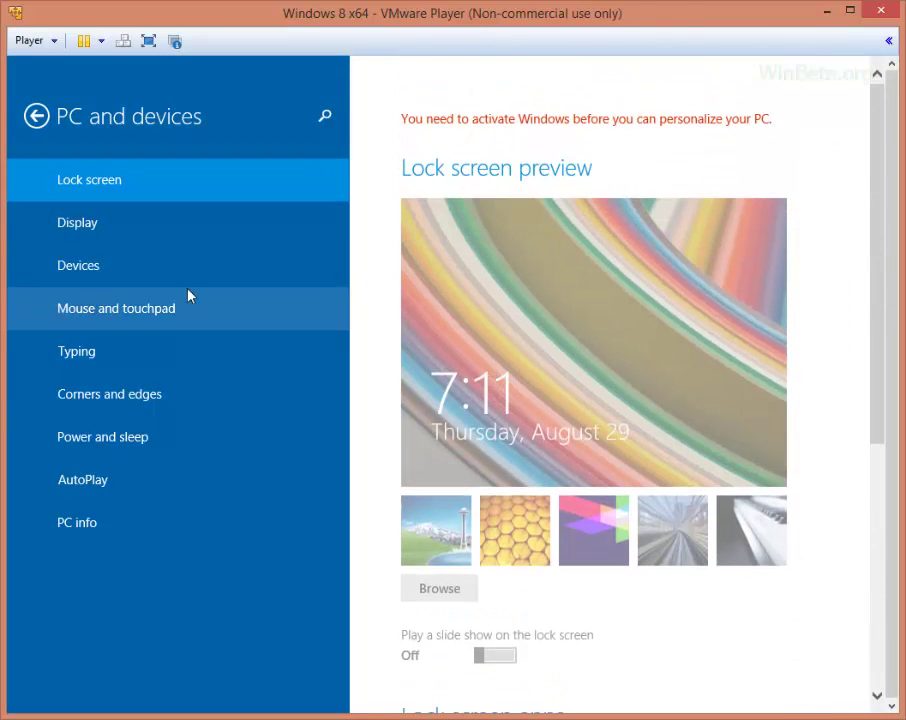
Step: Look through the Display, Devices, Mouse and touchpad, and Typing settings of PC and devices
{"action": "left_click", "coordinate": [148, 236]}
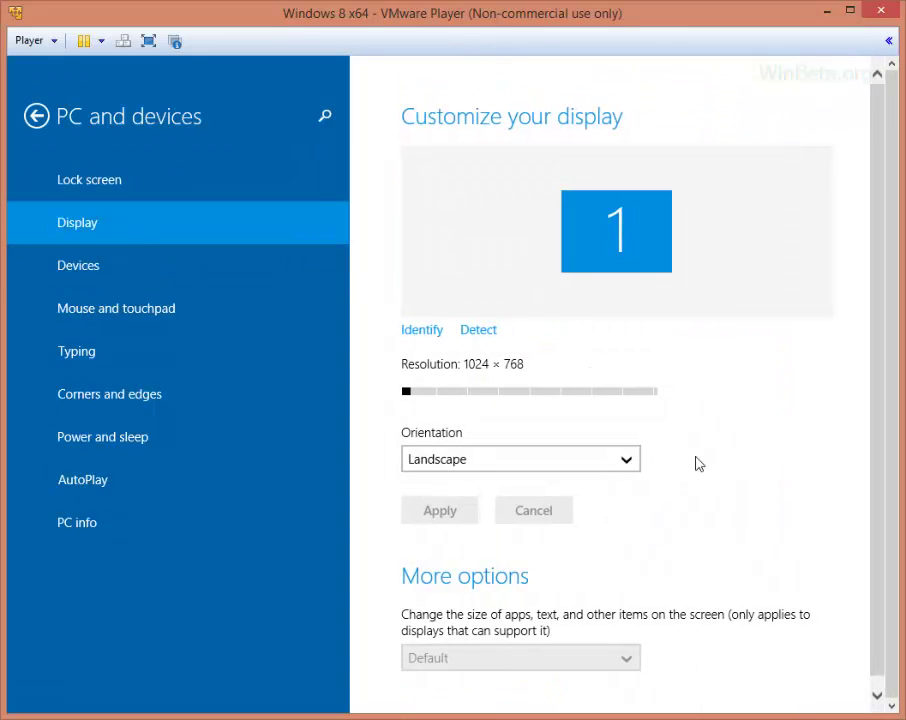
{"action": "scroll", "coordinate": [703, 463], "scroll_direction": "down", "scroll_amount": 1}
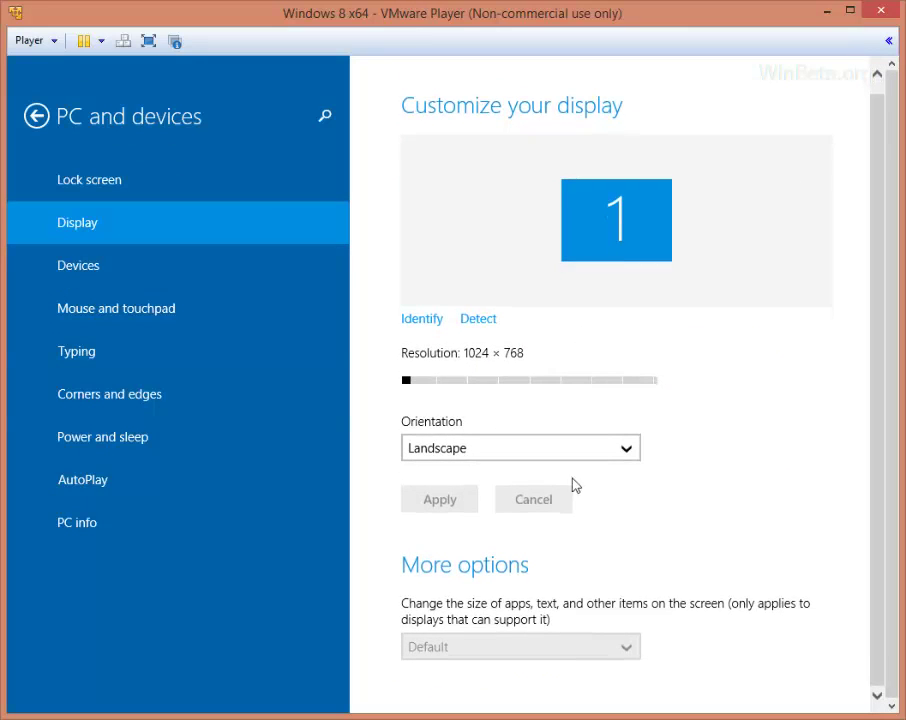
{"action": "left_click", "coordinate": [203, 284]}
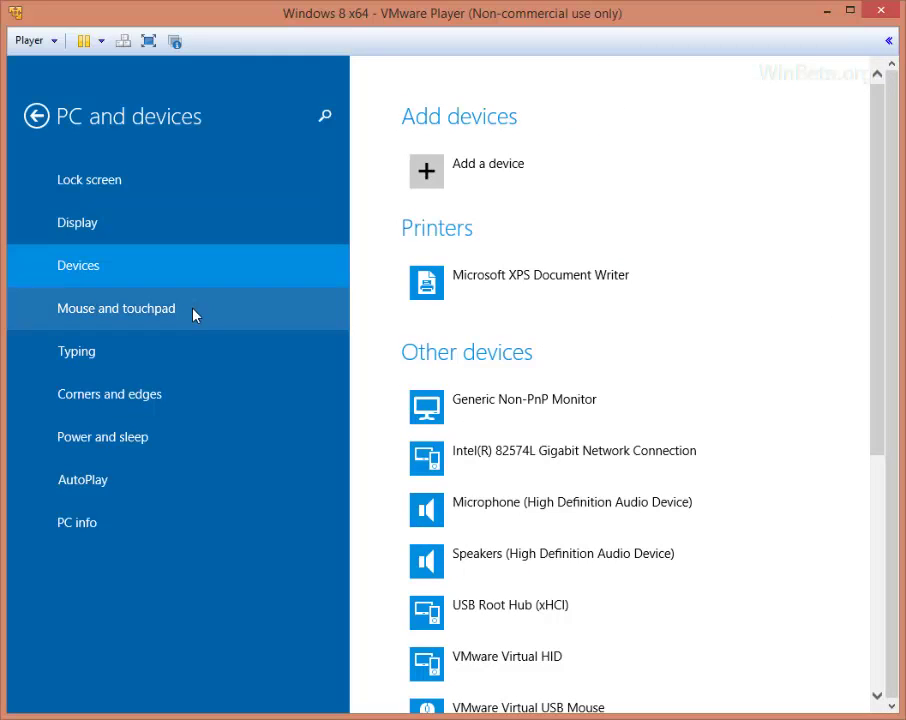
{"action": "left_click", "coordinate": [194, 314]}
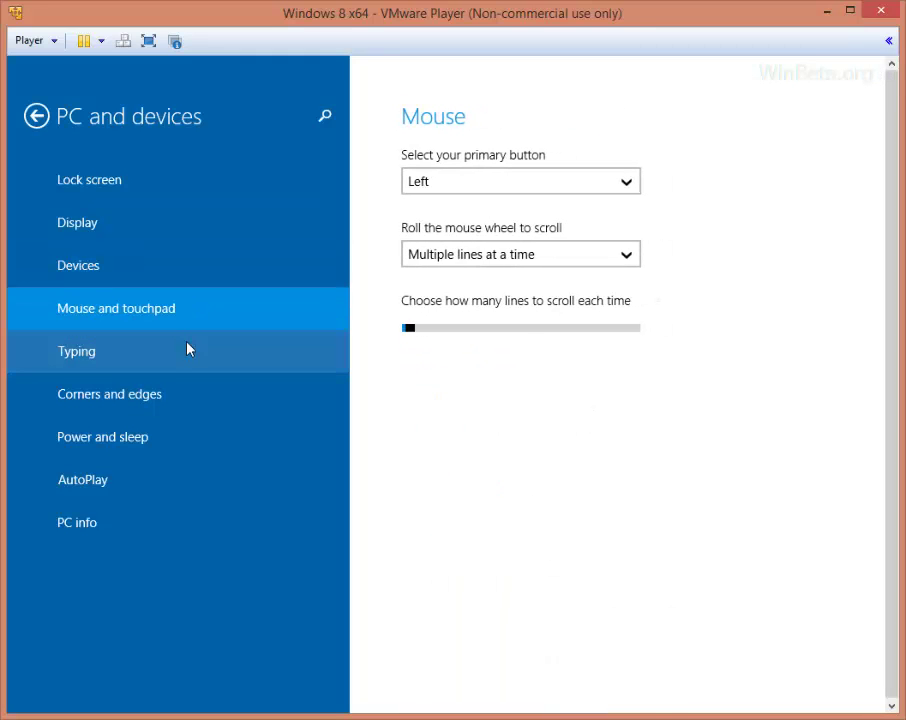
{"action": "left_click", "coordinate": [188, 348]}
{"action": "scroll", "coordinate": [735, 364], "scroll_direction": "down", "scroll_amount": 1}
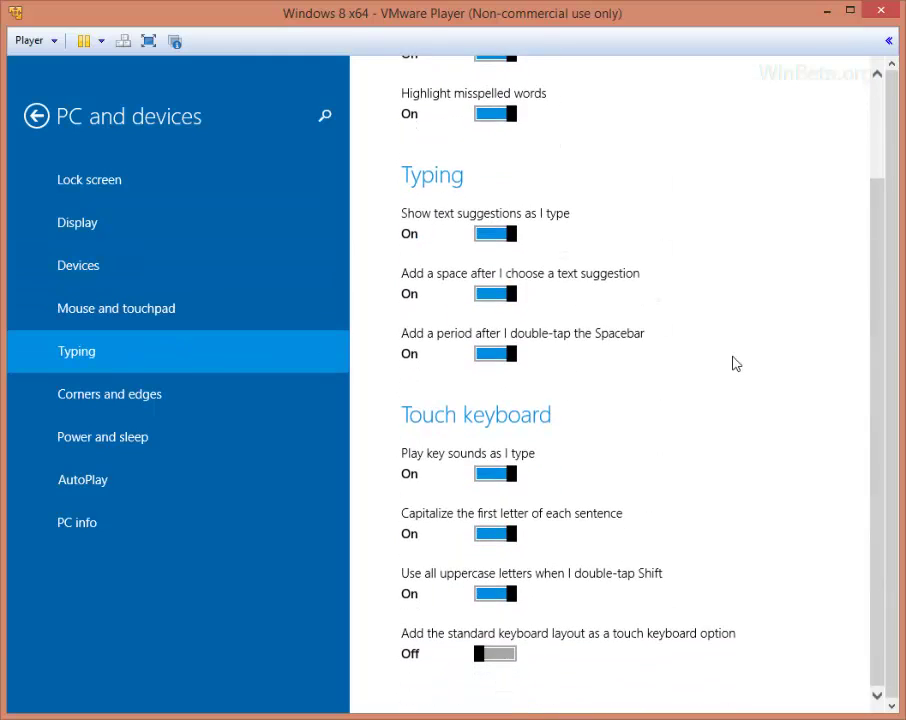
Step: Turn off both corner navigation options and set the screen to turn off after 25 minutes when plugged in
{"action": "left_click", "coordinate": [117, 397]}
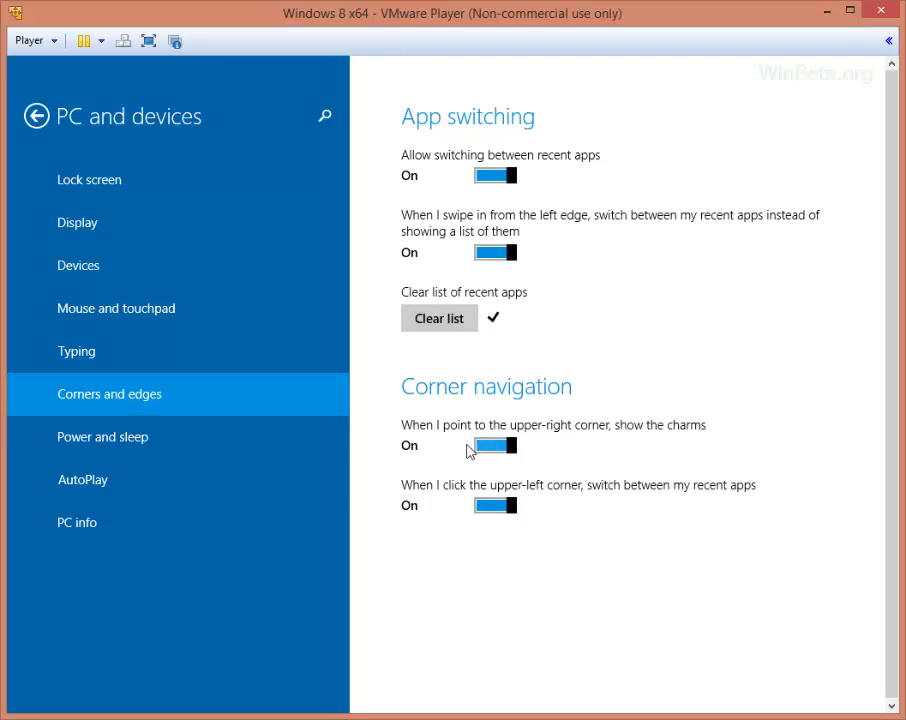
{"action": "left_click", "coordinate": [494, 507]}
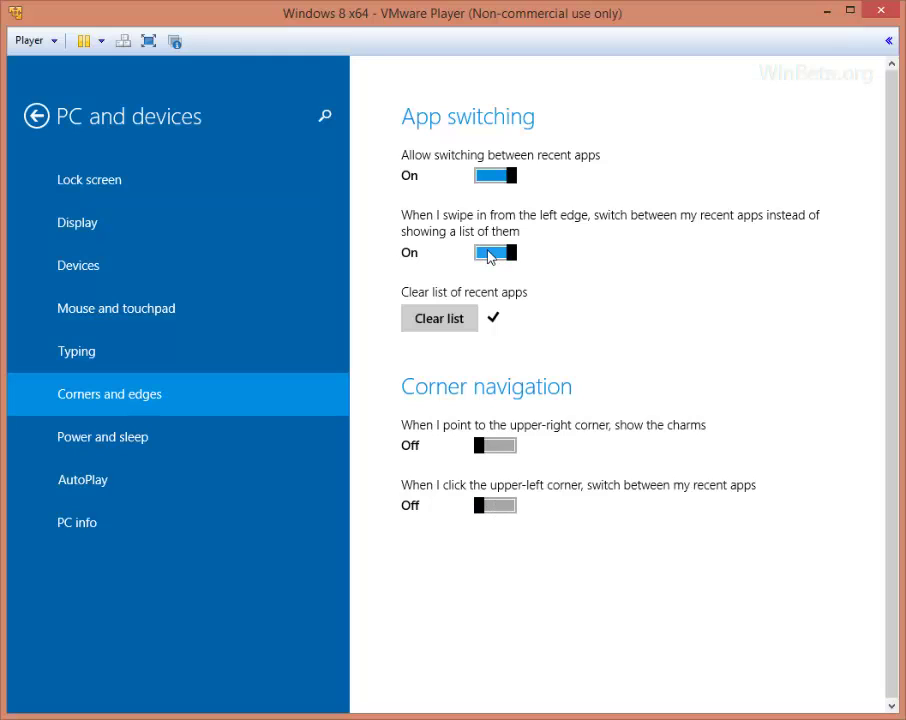
{"action": "left_click", "coordinate": [210, 443]}
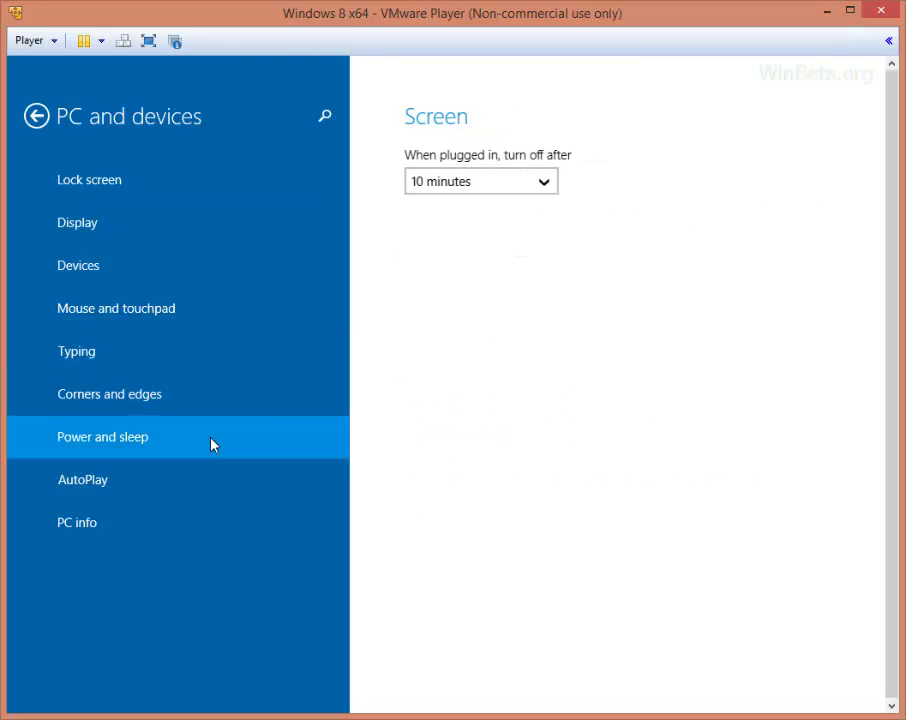
{"action": "left_click", "coordinate": [495, 190]}
{"action": "left_click", "coordinate": [483, 285]}
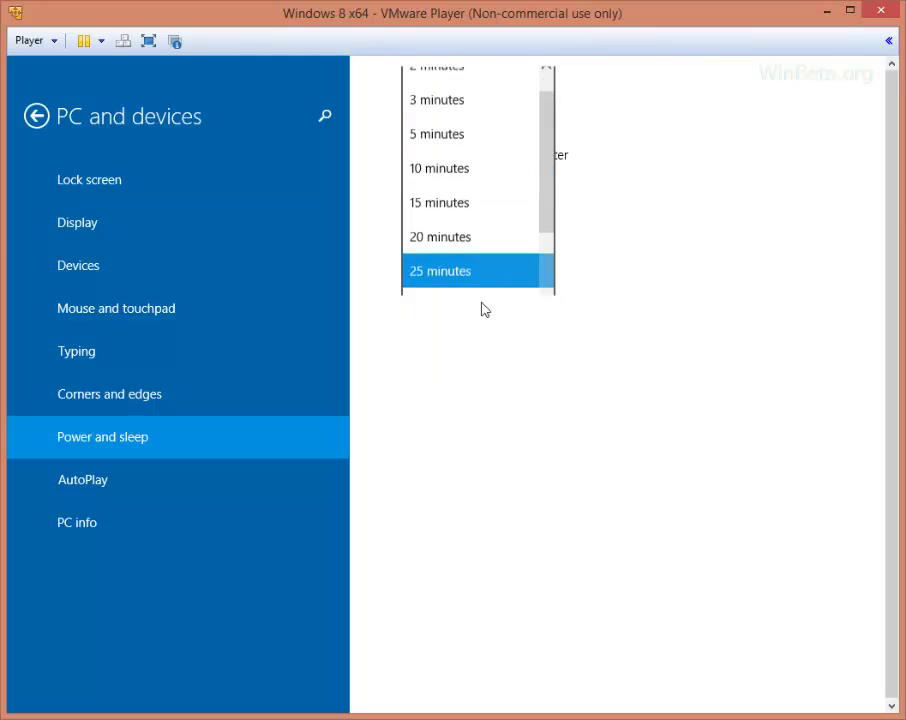
Step: View the AutoPlay and PC info pages, and return to the main PC settings page
{"action": "left_click", "coordinate": [156, 477]}
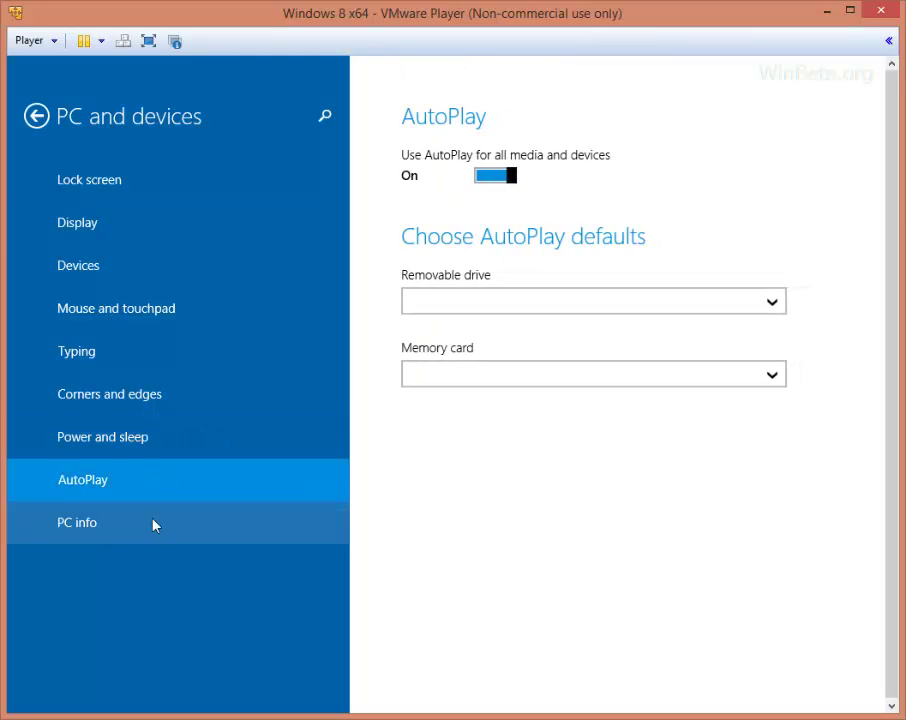
{"action": "left_click", "coordinate": [156, 522]}
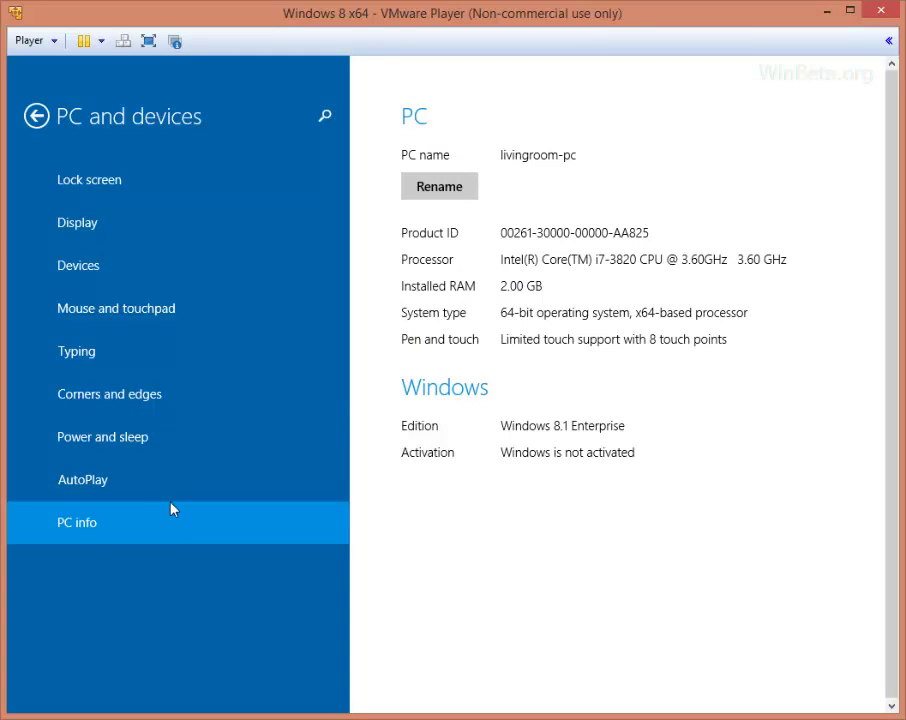
{"action": "left_click", "coordinate": [37, 117]}
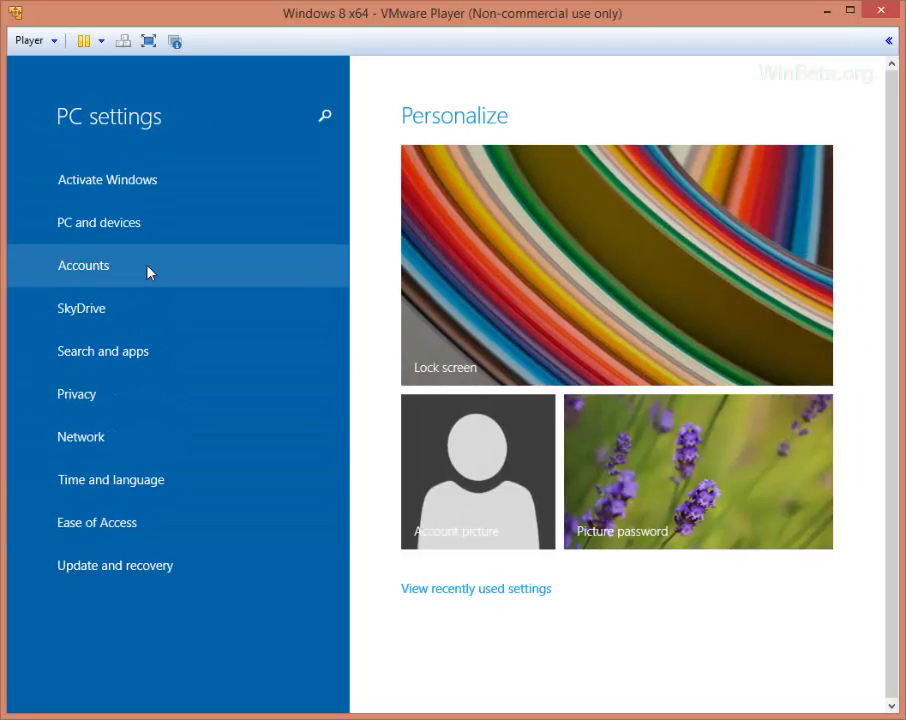
Step: Look over the Accounts settings, open and cancel the picture password setup, view other accounts, and return to the main settings page
{"action": "left_click", "coordinate": [148, 272]}
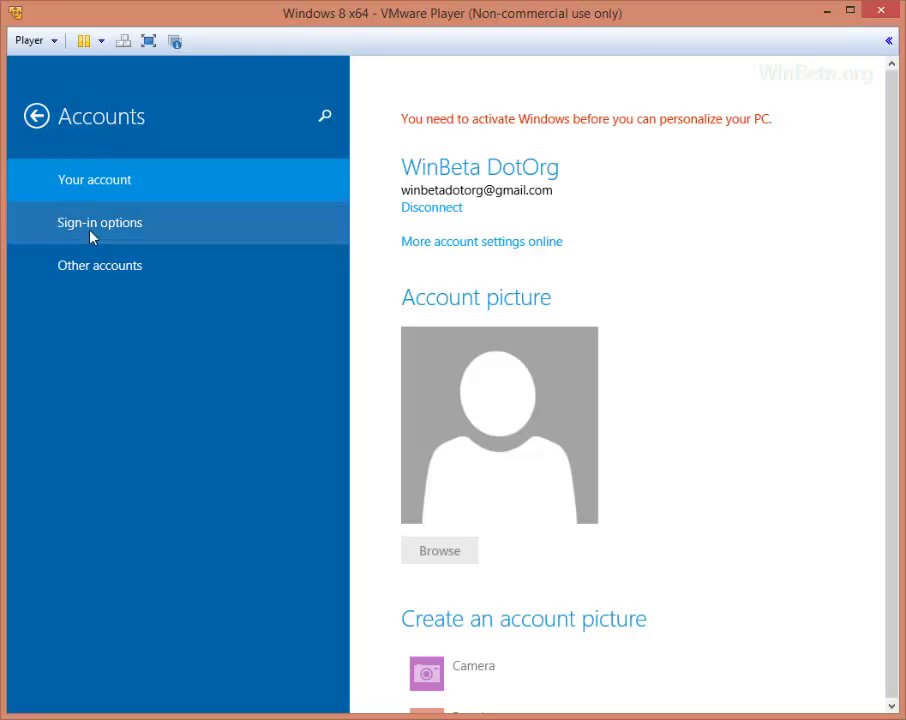
{"action": "left_click", "coordinate": [91, 236]}
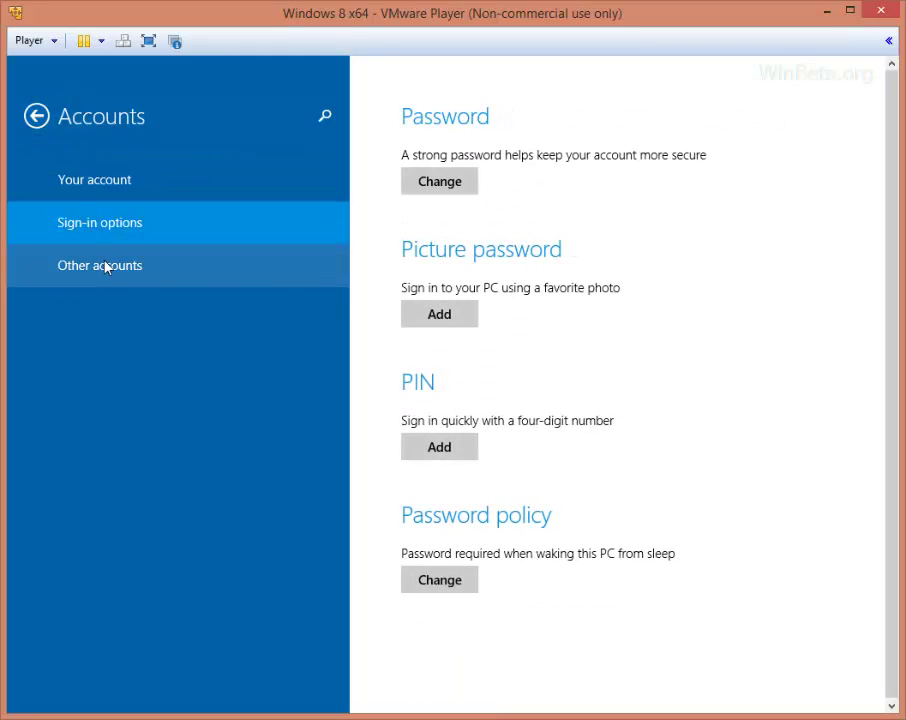
{"action": "left_click", "coordinate": [440, 316]}
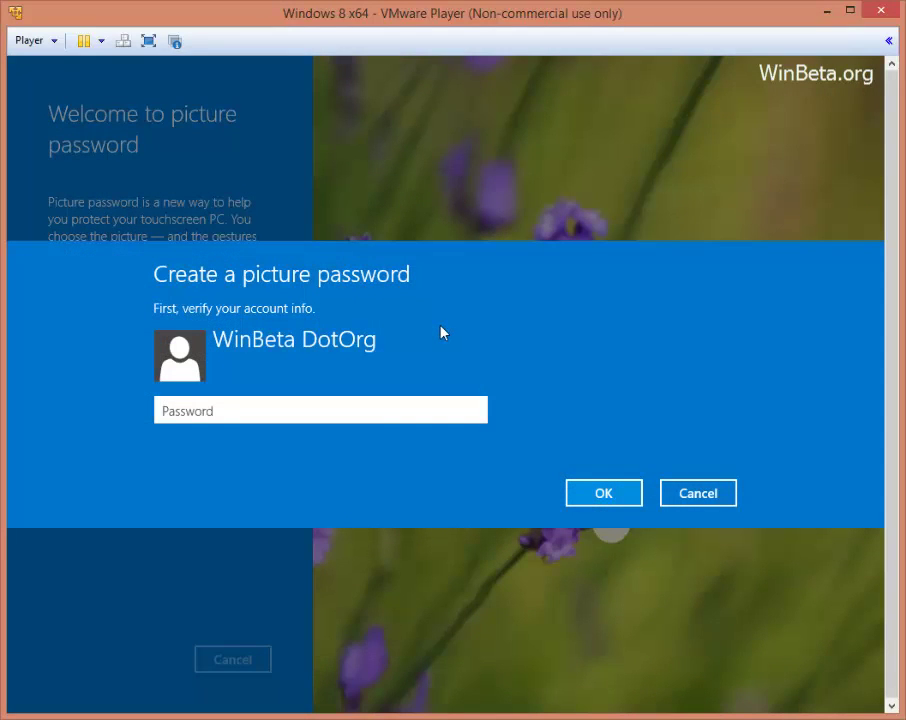
{"action": "left_click", "coordinate": [697, 494]}
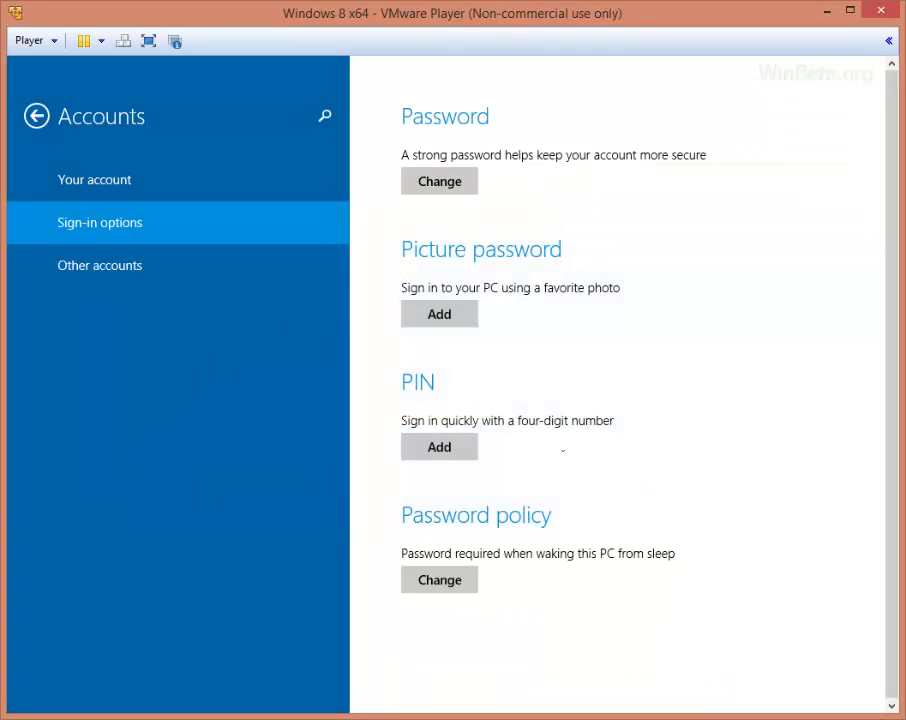
{"action": "left_click", "coordinate": [117, 268]}
{"action": "left_click", "coordinate": [38, 117]}
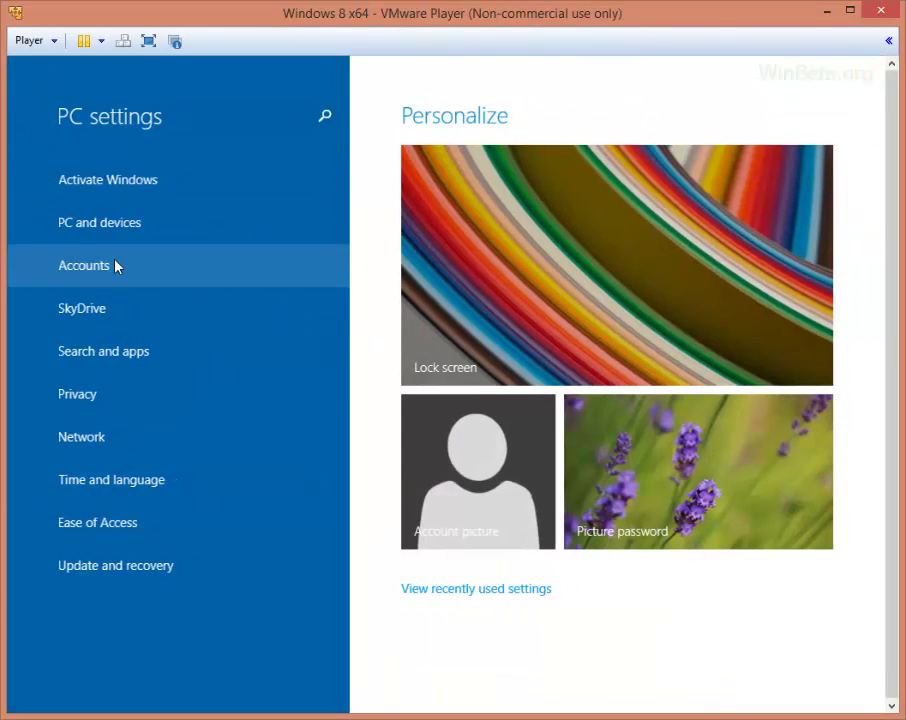
Step: Look through SkyDrive's file storage, camera roll and sync settings, and return to the main settings page
{"action": "left_click", "coordinate": [125, 311]}
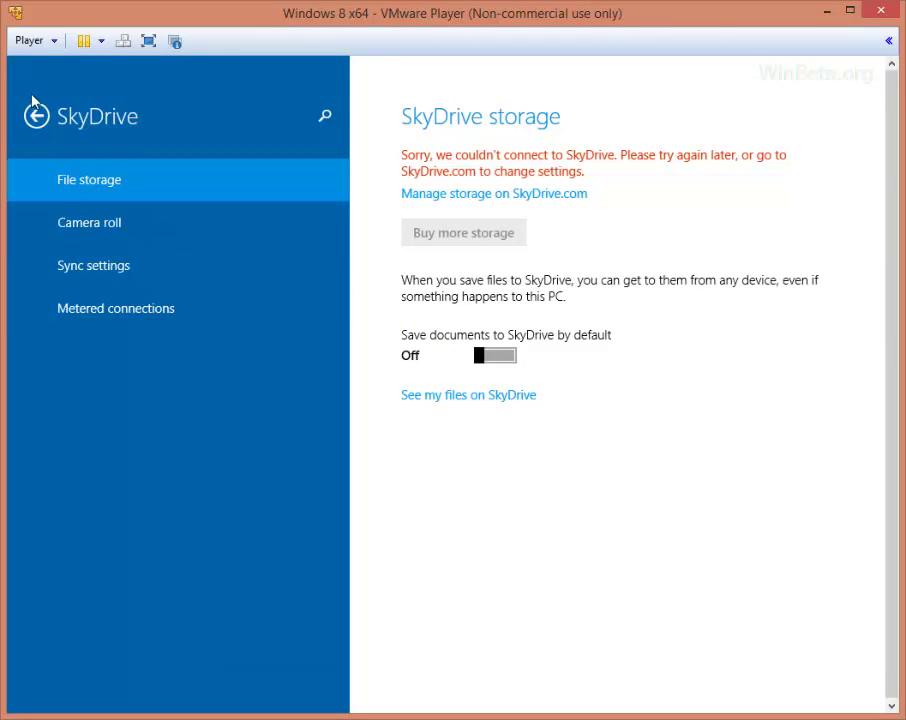
{"action": "left_click", "coordinate": [93, 240]}
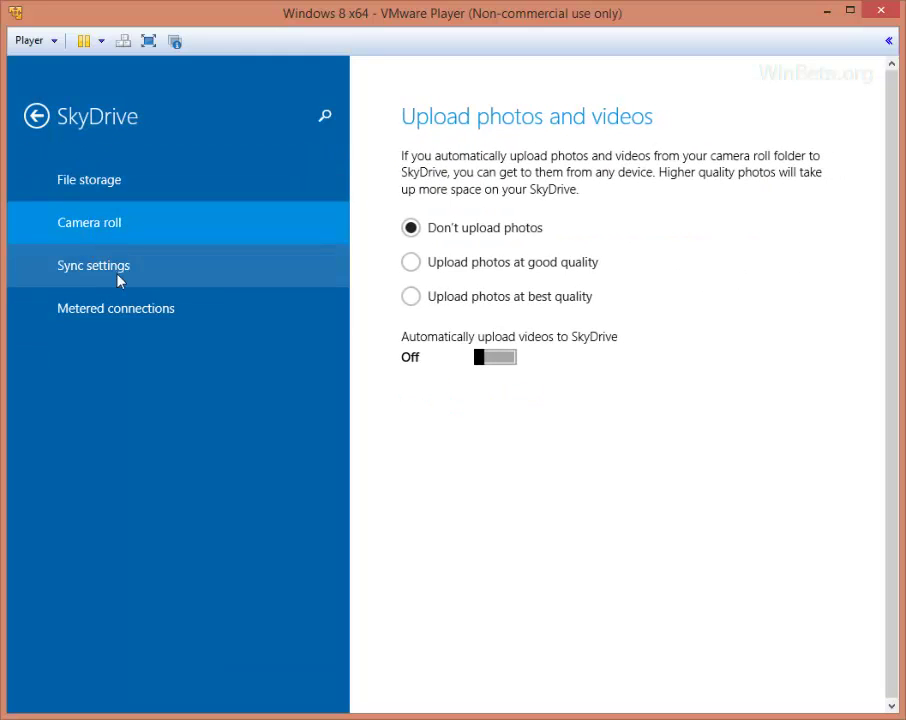
{"action": "left_click", "coordinate": [118, 278]}
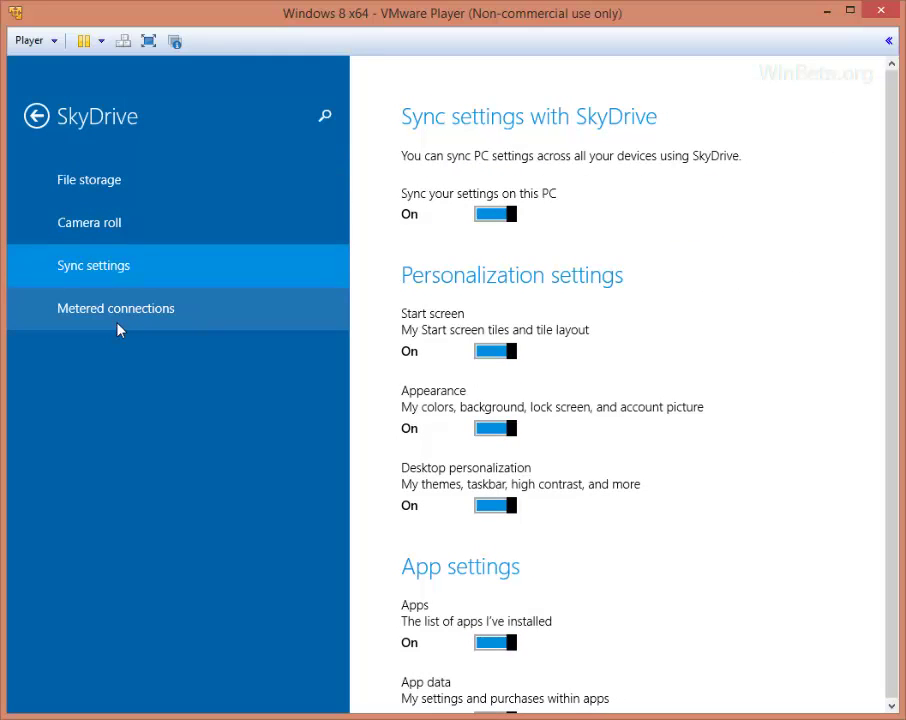
{"action": "scroll", "coordinate": [449, 370], "scroll_direction": "down", "scroll_amount": 5}
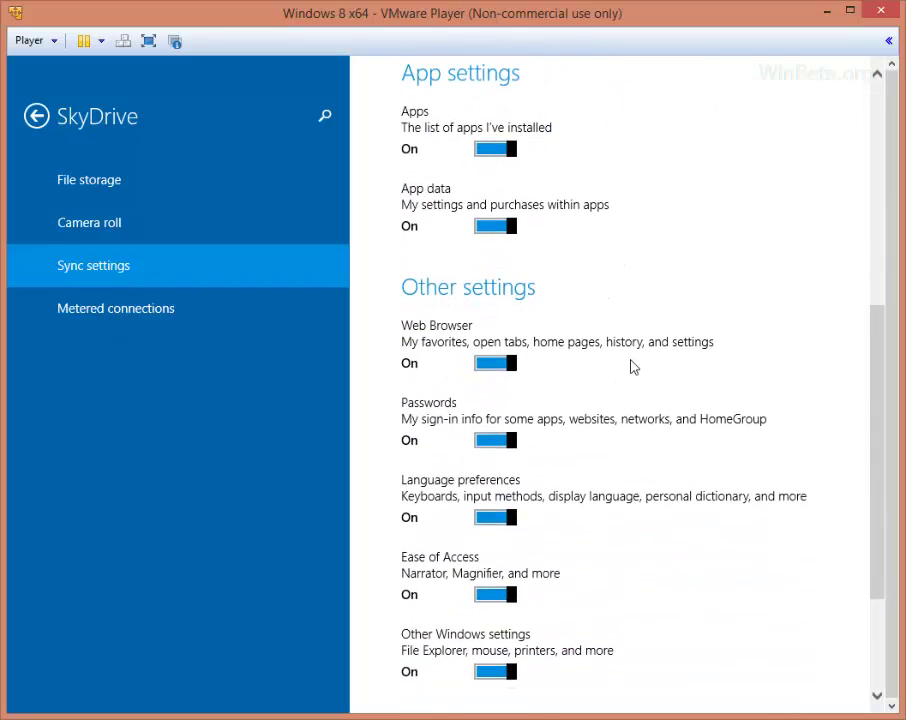
{"action": "scroll", "coordinate": [674, 367], "scroll_direction": "down", "scroll_amount": 2}
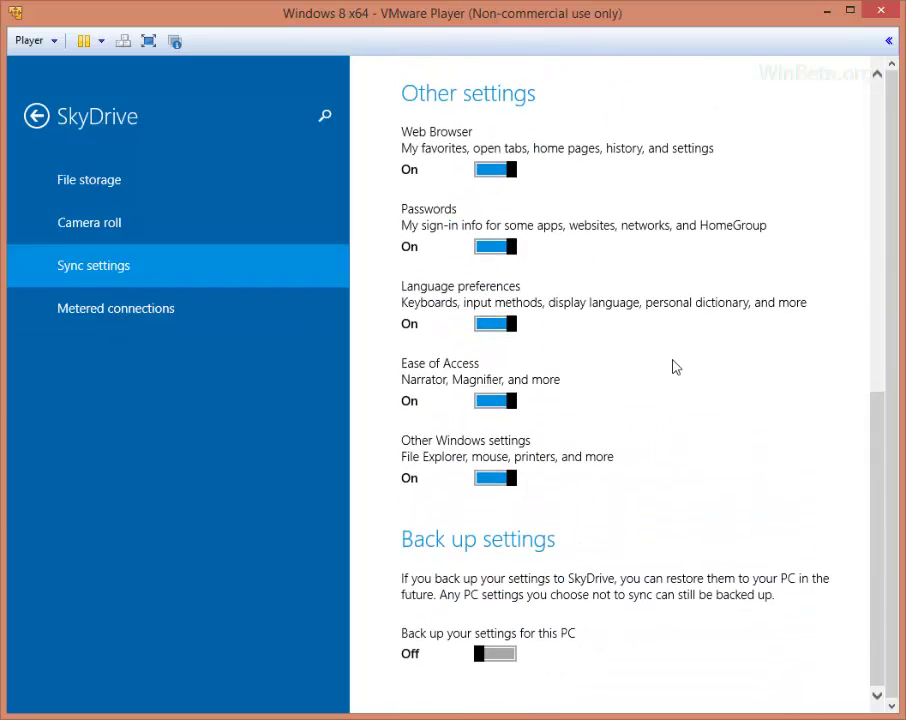
{"action": "scroll", "coordinate": [674, 367], "scroll_direction": "up", "scroll_amount": 4}
{"action": "scroll", "coordinate": [674, 367], "scroll_direction": "up", "scroll_amount": 3}
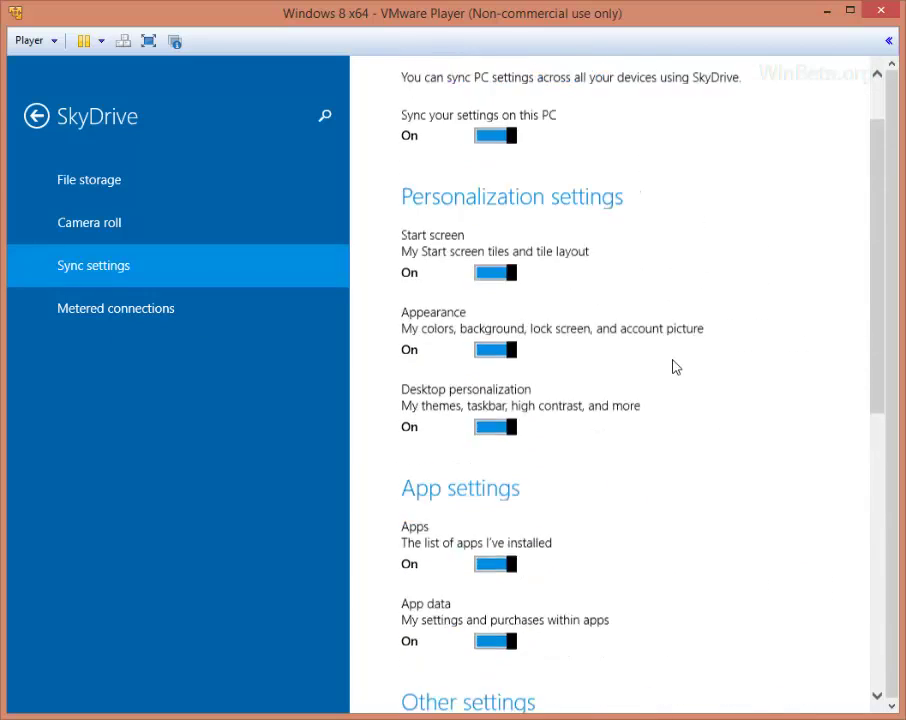
{"action": "left_click", "coordinate": [36, 118]}
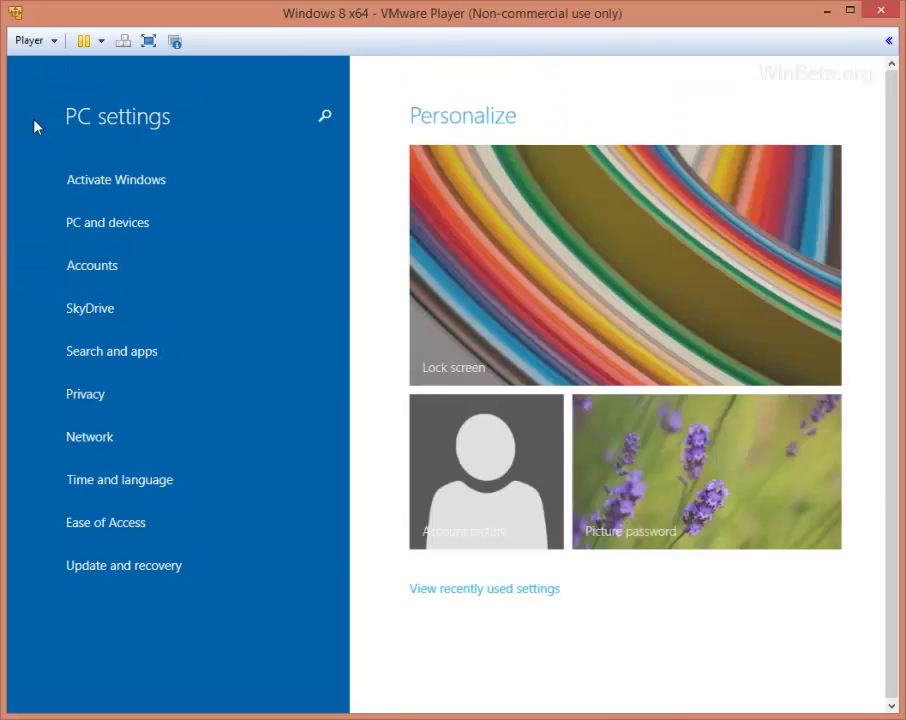
Step: Look through the Privacy settings for general options, location, webcam, microphone and other devices, and return to the main settings page
{"action": "left_click", "coordinate": [162, 400]}
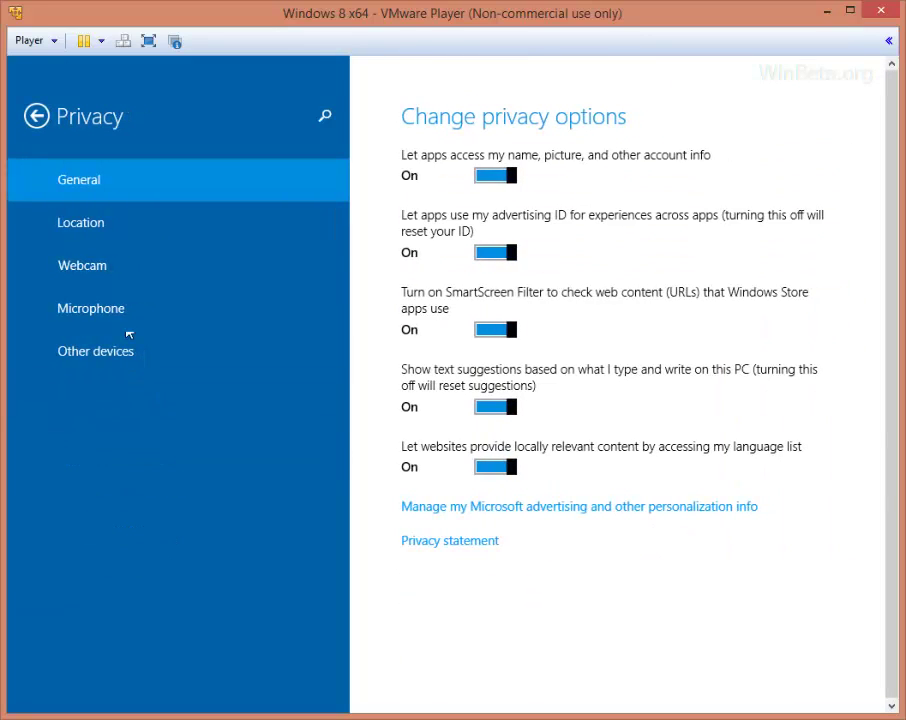
{"action": "left_click", "coordinate": [92, 225]}
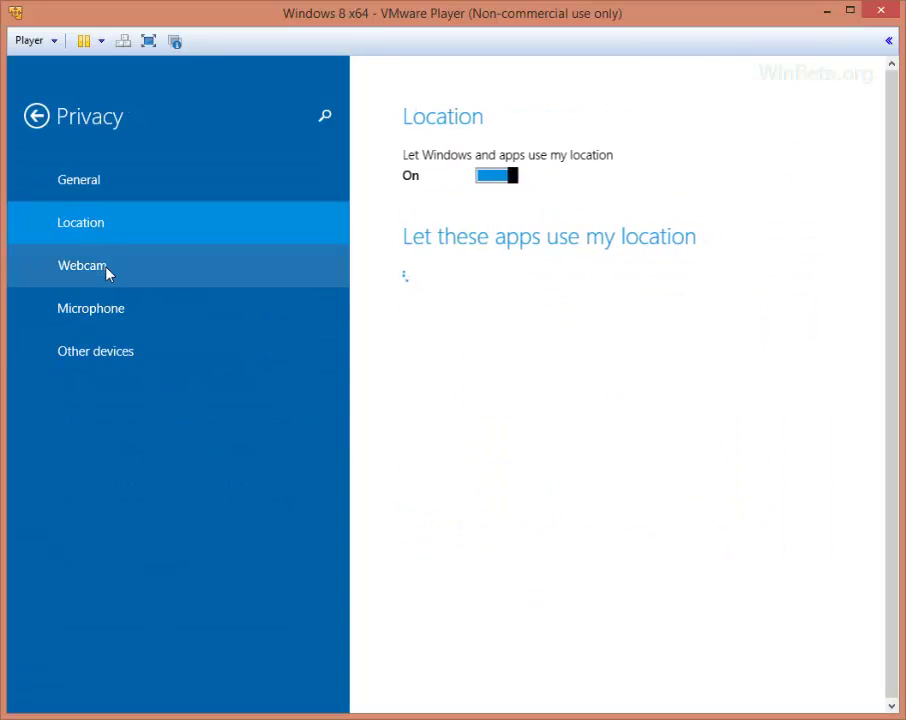
{"action": "left_click", "coordinate": [106, 270]}
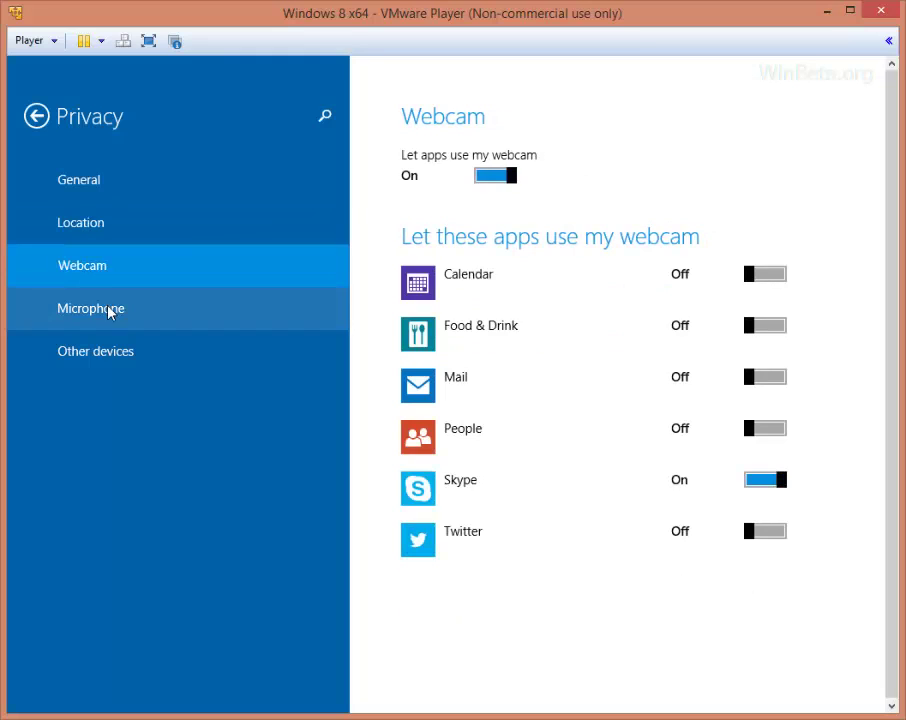
{"action": "left_click", "coordinate": [110, 311]}
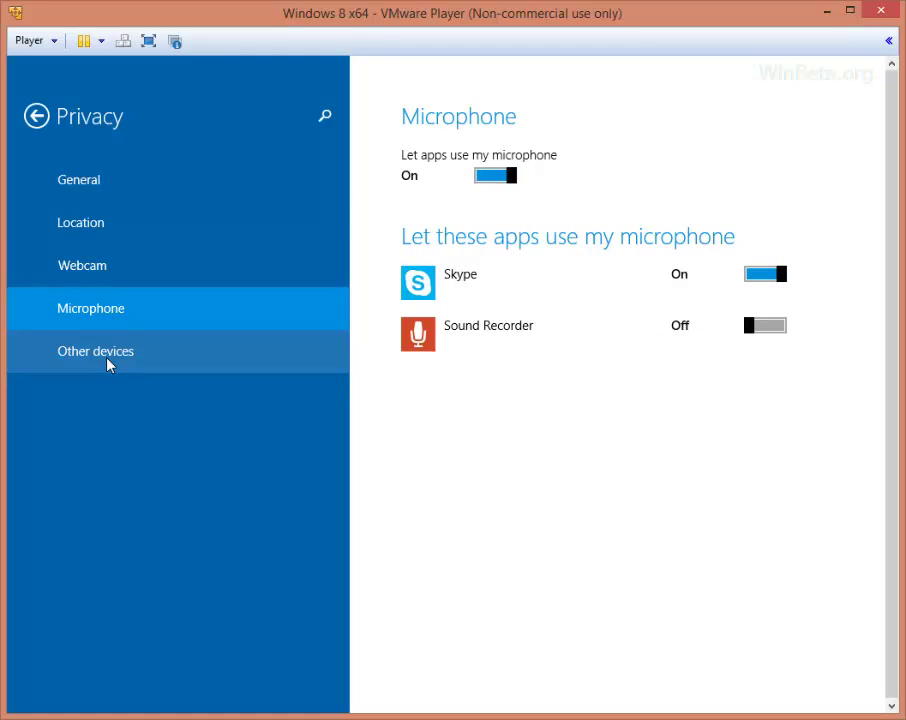
{"action": "left_click", "coordinate": [108, 362]}
{"action": "left_click", "coordinate": [42, 124]}
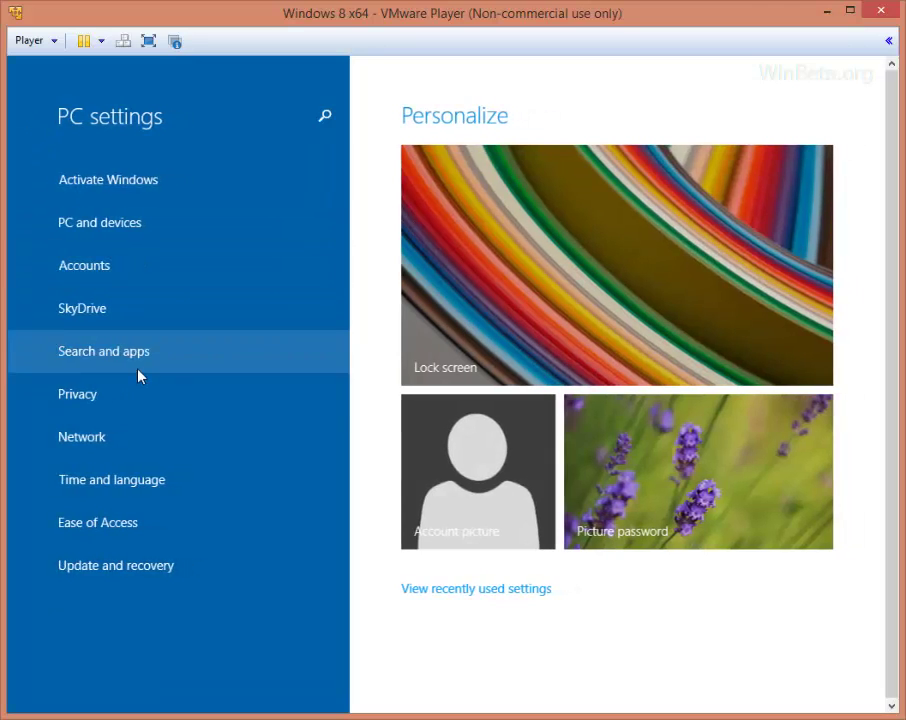
Step: View the Network connections and the Time and language settings, returning to the main settings page after each
{"action": "left_click", "coordinate": [153, 452]}
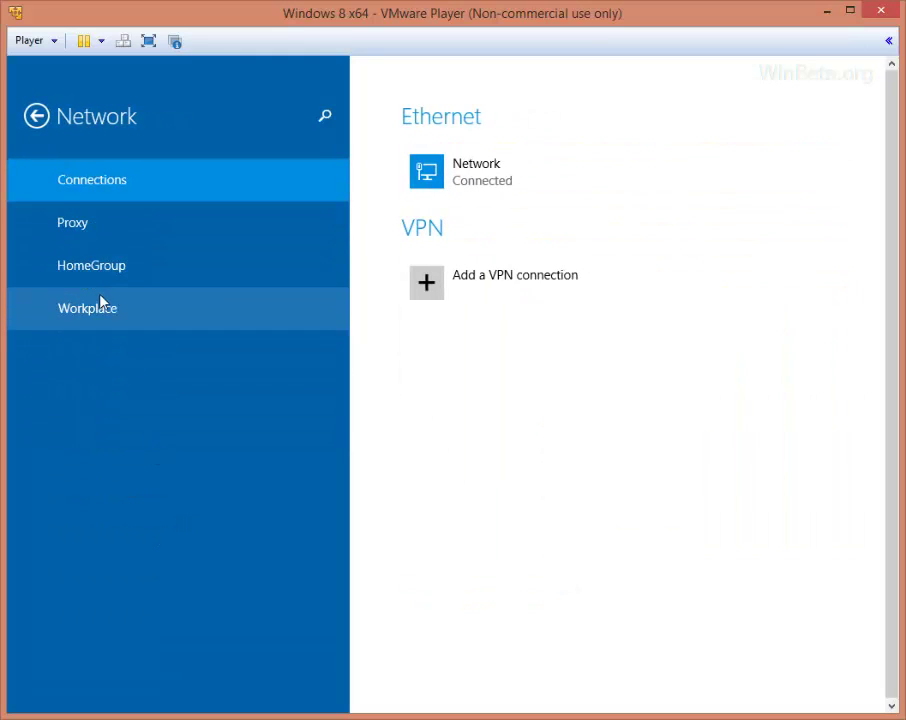
{"action": "left_click", "coordinate": [36, 116]}
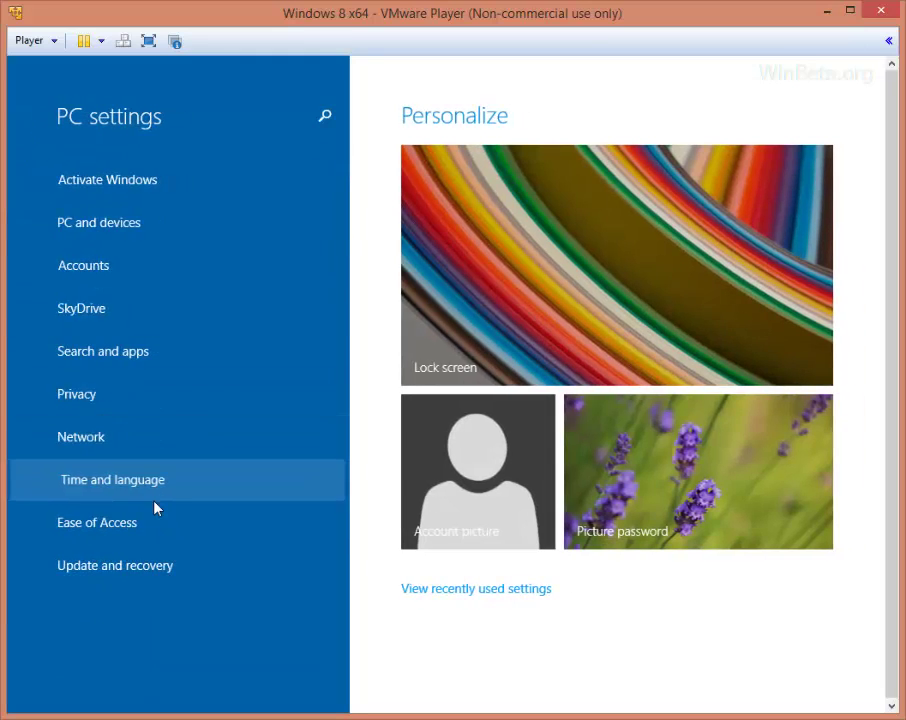
{"action": "left_click", "coordinate": [155, 500]}
{"action": "left_click", "coordinate": [38, 118]}
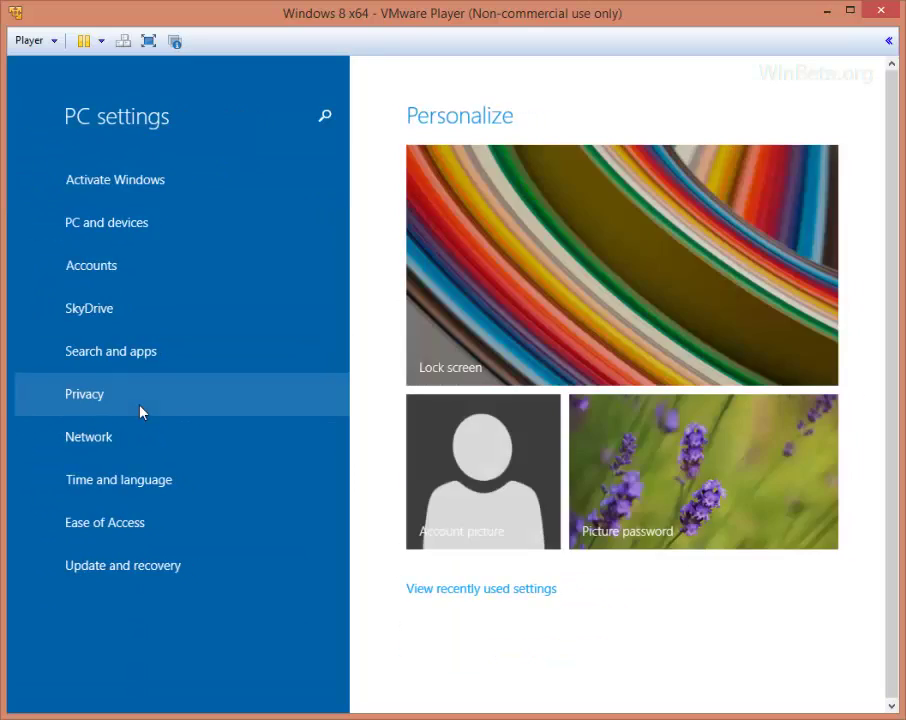
Step: In the Ease of Access mouse settings, set the medium pointer size and white pointer color after trying the largest size and inverted color
{"action": "left_click", "coordinate": [158, 534]}
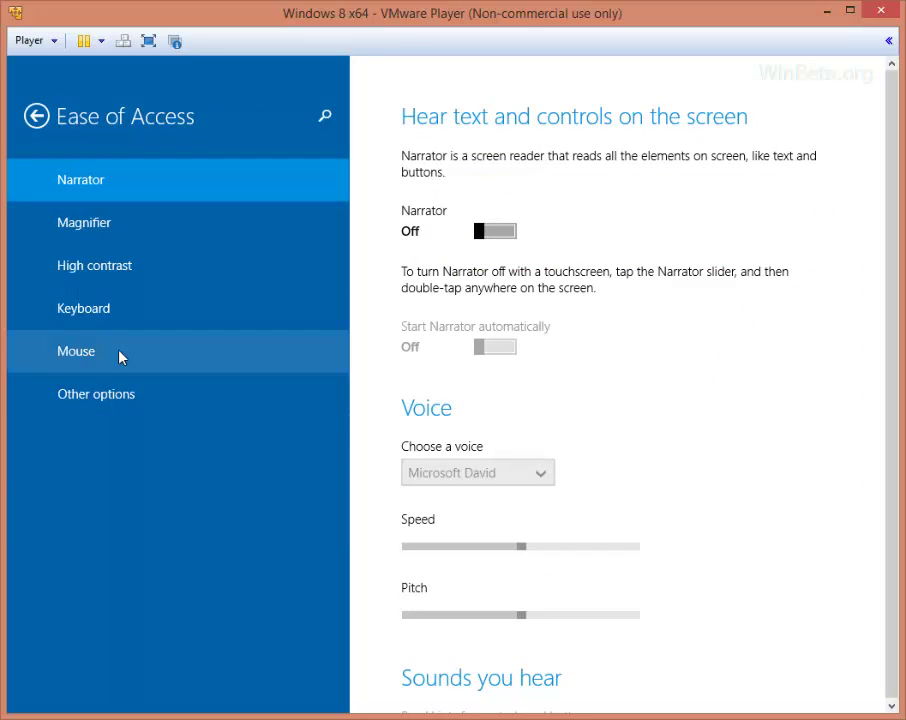
{"action": "left_click", "coordinate": [124, 393]}
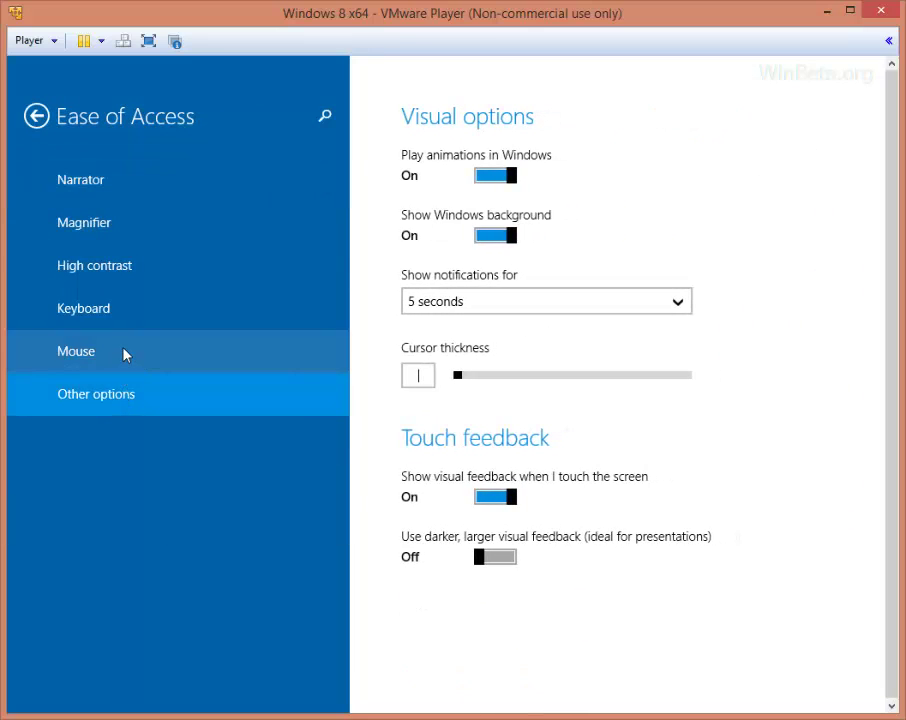
{"action": "left_click", "coordinate": [123, 352]}
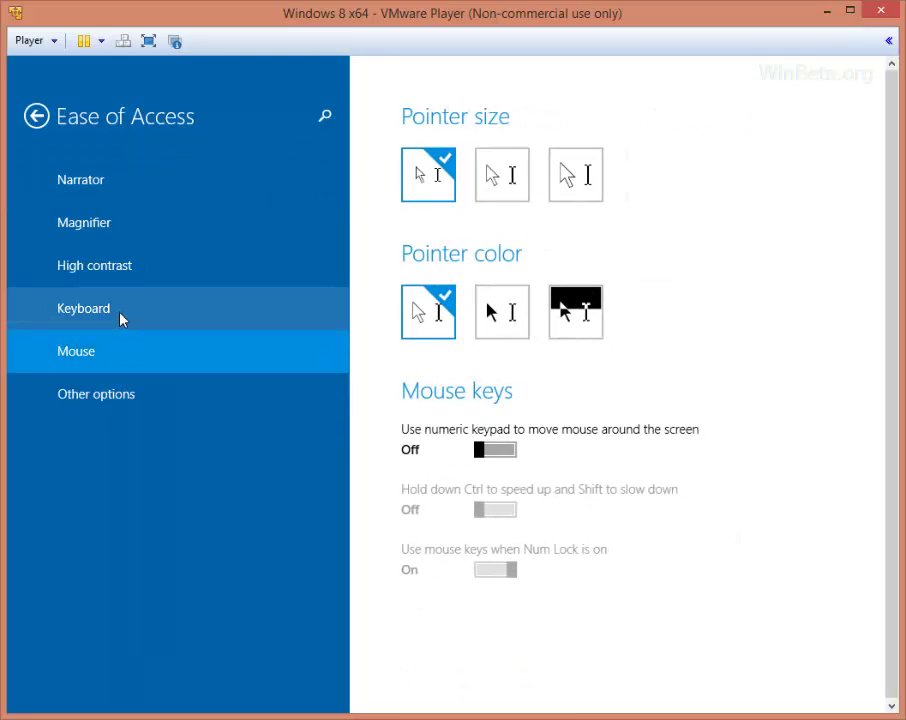
{"action": "left_click", "coordinate": [502, 165]}
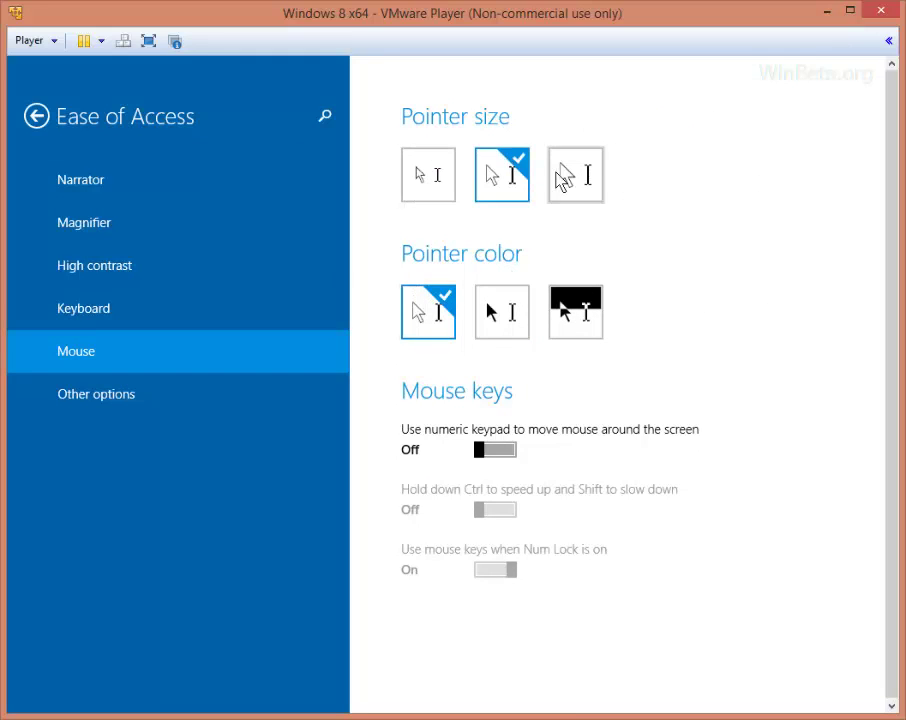
{"action": "left_click", "coordinate": [563, 178]}
{"action": "left_click", "coordinate": [507, 188]}
{"action": "left_click", "coordinate": [577, 330]}
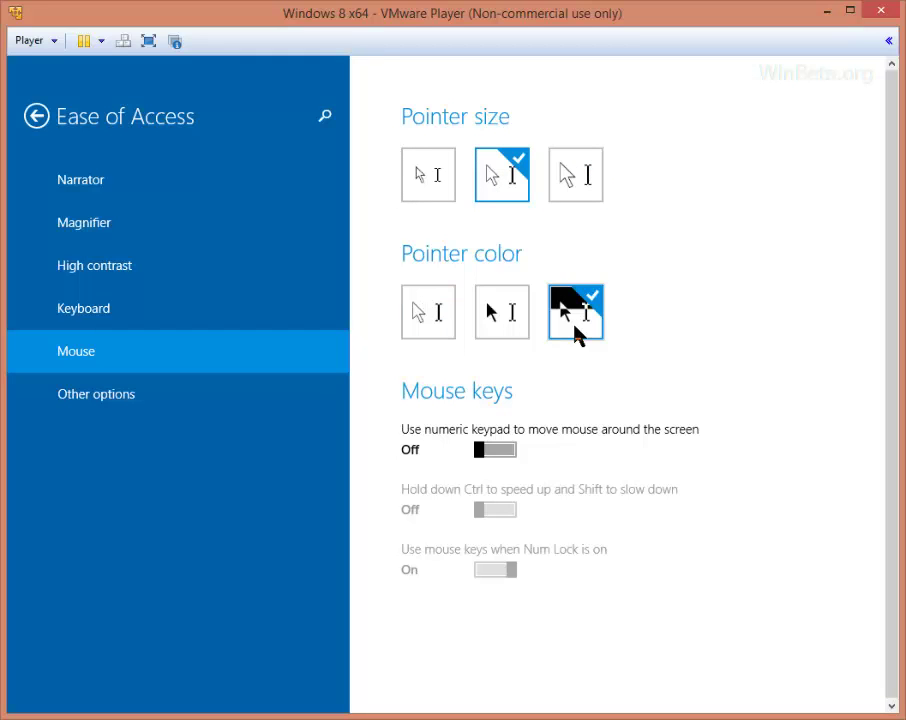
{"action": "left_click", "coordinate": [450, 313]}
Step: View the Keyboard, High contrast and Magnifier pages of Ease of Access, and return to the main settings page
{"action": "left_click", "coordinate": [172, 318]}
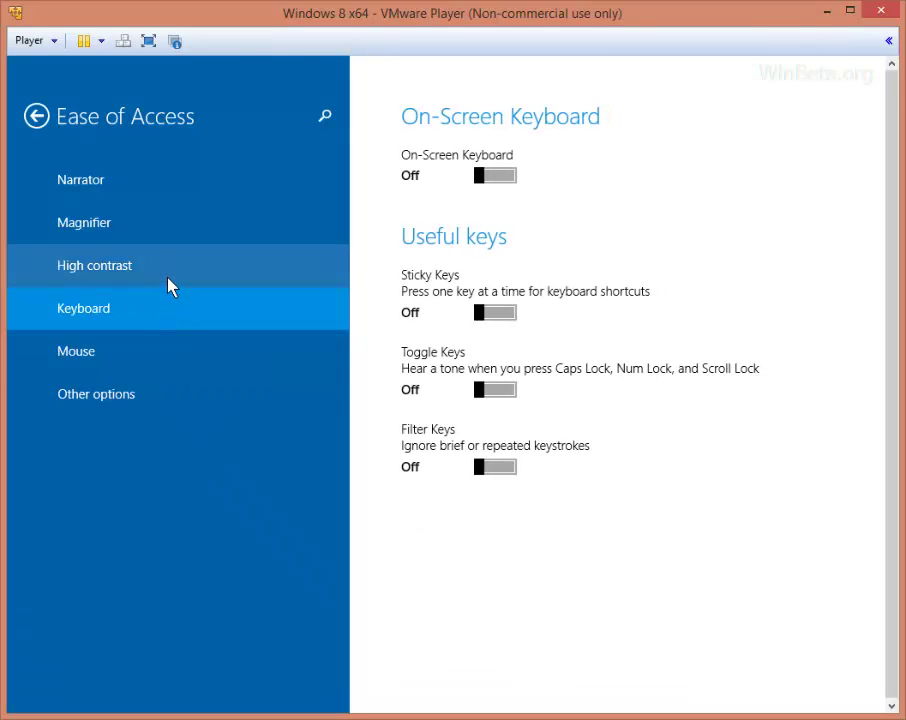
{"action": "left_click", "coordinate": [168, 283]}
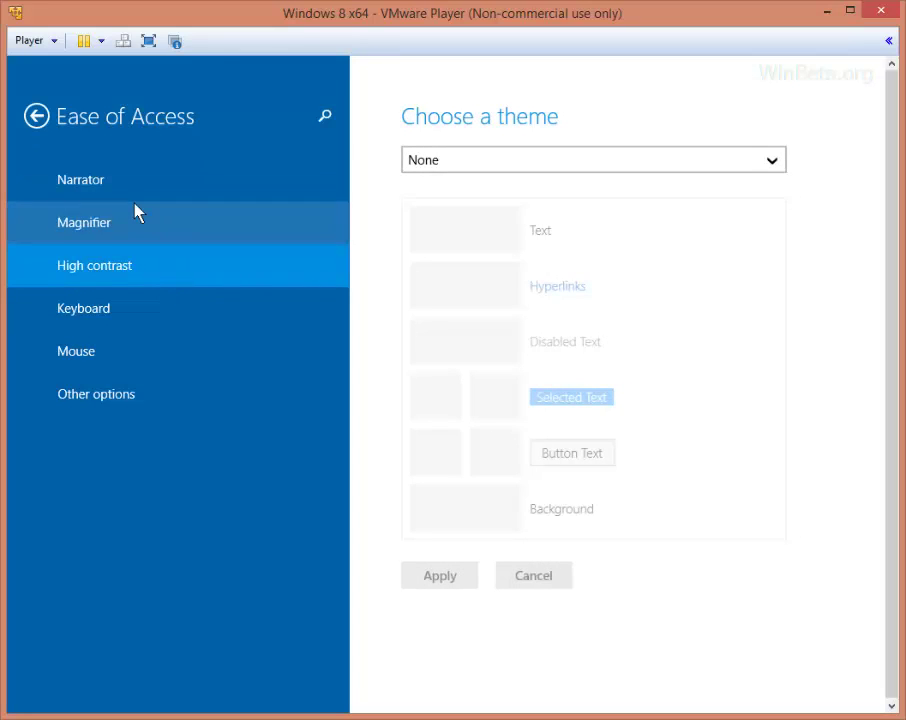
{"action": "left_click", "coordinate": [135, 210]}
{"action": "left_click", "coordinate": [38, 120]}
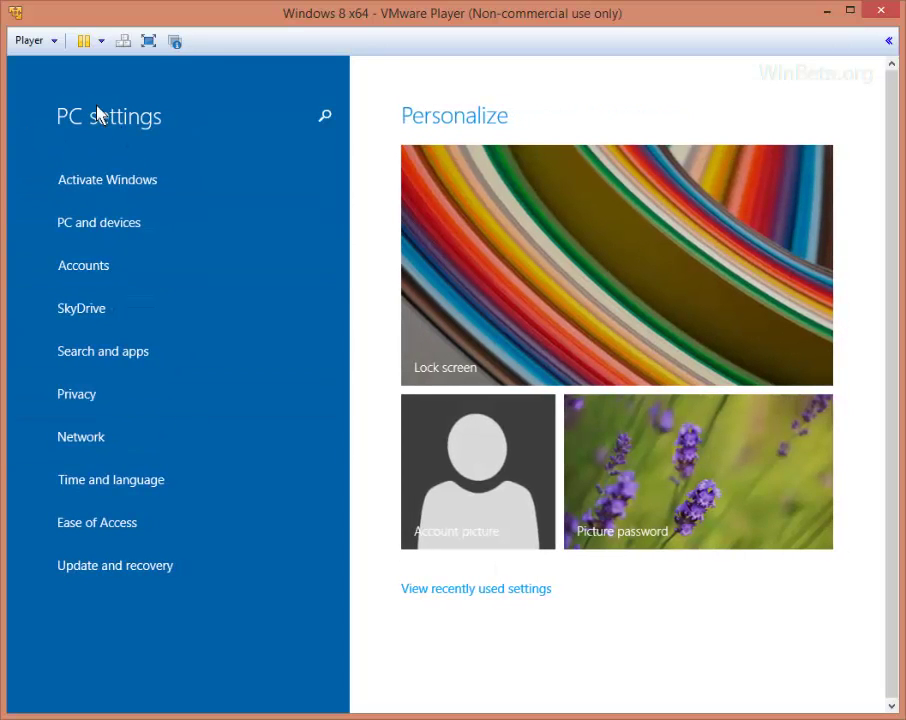
Step: Open the Reader app from the all-apps list, and return to the Start screen
{"action": "key", "text": "super"}
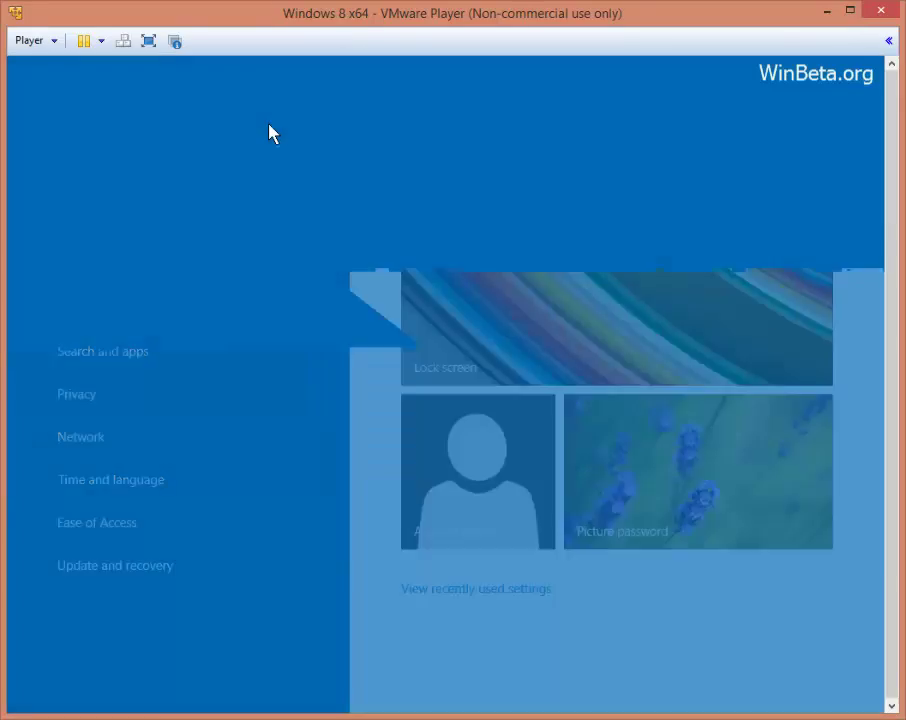
{"action": "left_click", "coordinate": [123, 668]}
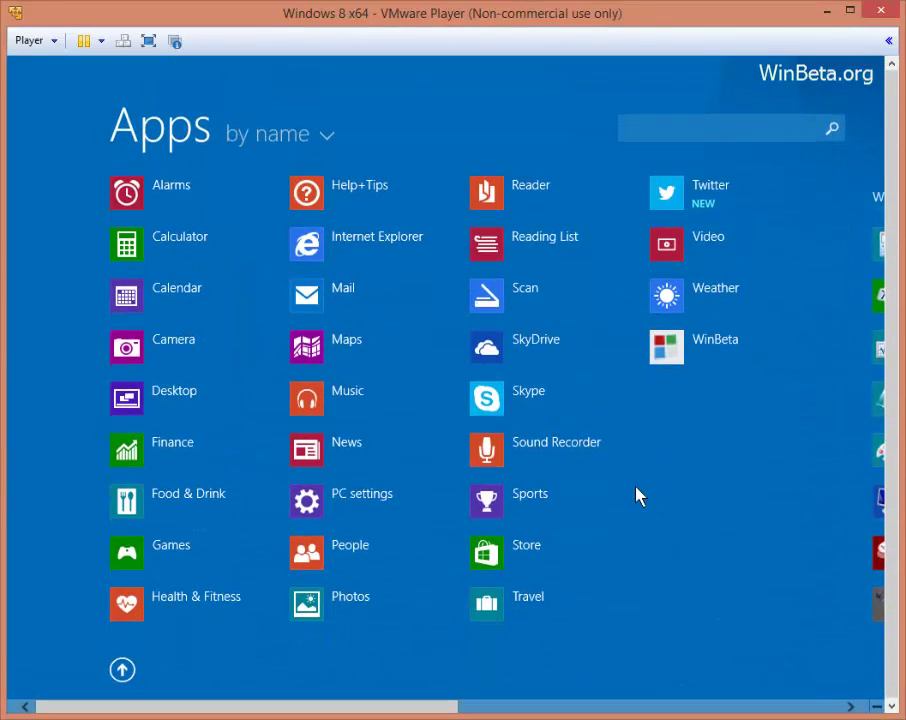
{"action": "left_click", "coordinate": [545, 197]}
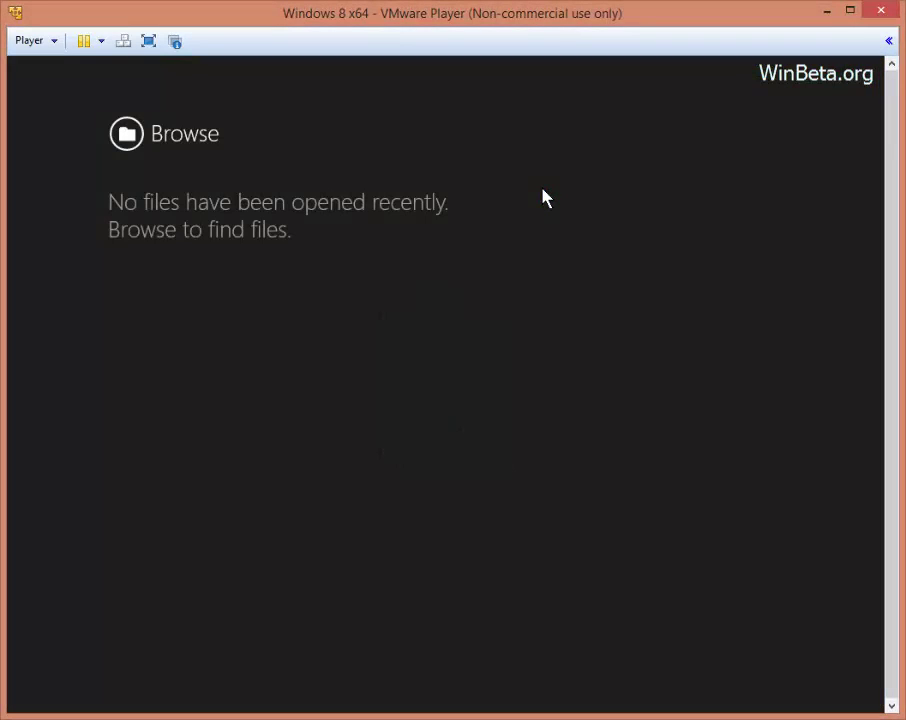
{"action": "key", "text": "super"}
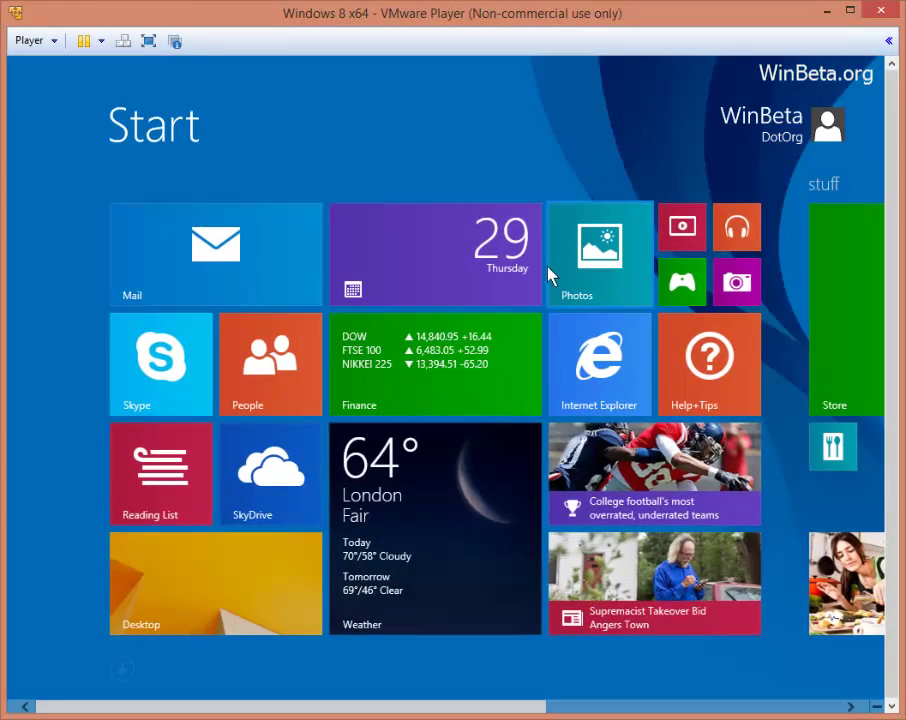
{"action": "key", "text": "super"}
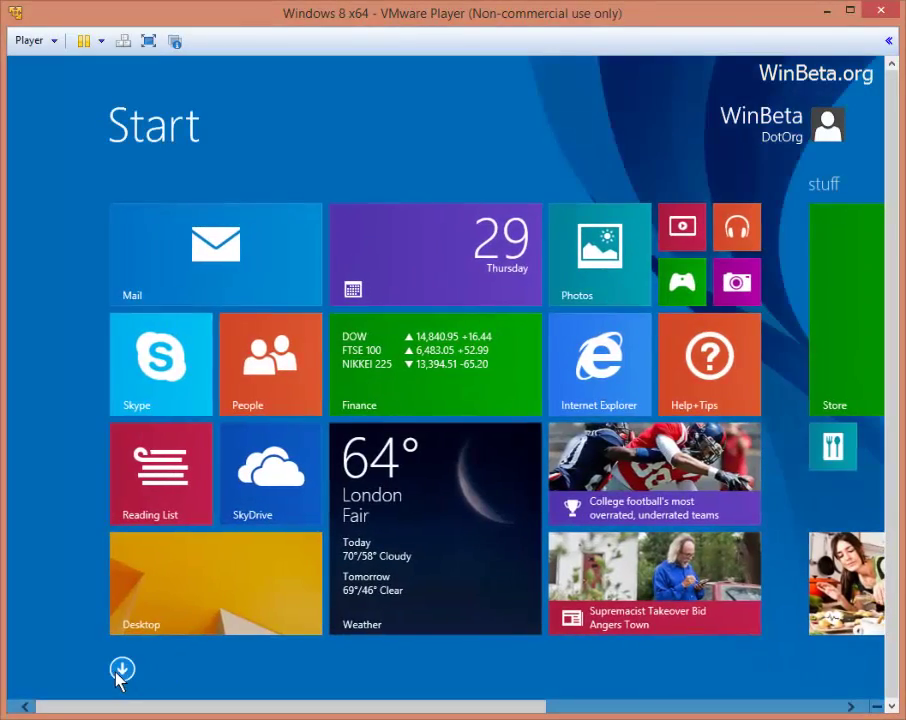
Step: Look through the Windows Accessories and Windows System apps in the all-apps list, and open This PC
{"action": "left_click", "coordinate": [122, 668]}
{"action": "scroll", "coordinate": [299, 643], "scroll_direction": "down", "scroll_amount": 5}
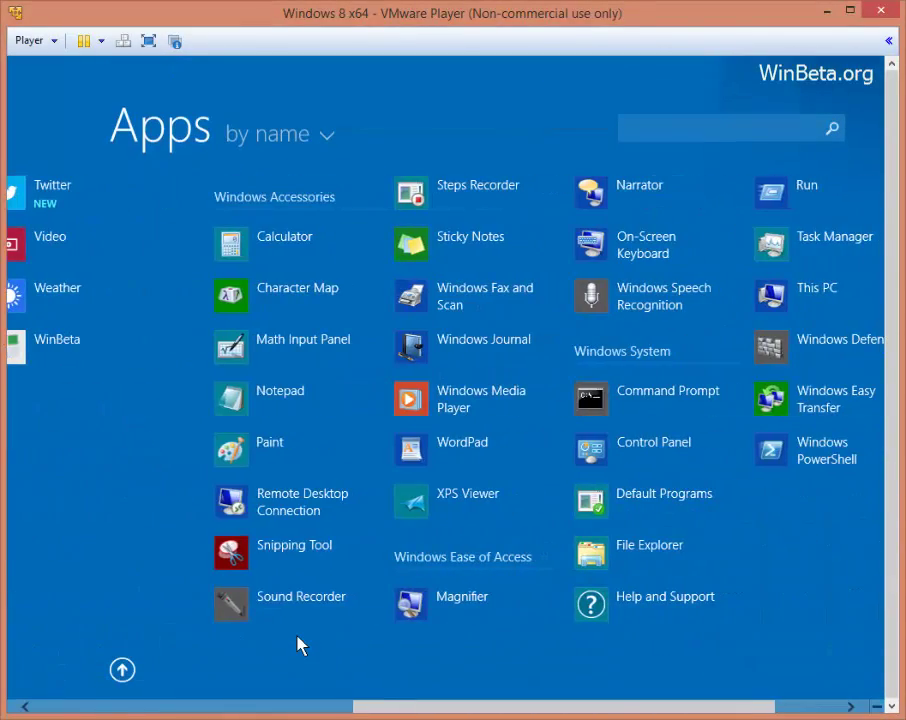
{"action": "scroll", "coordinate": [299, 645], "scroll_direction": "down", "scroll_amount": 1}
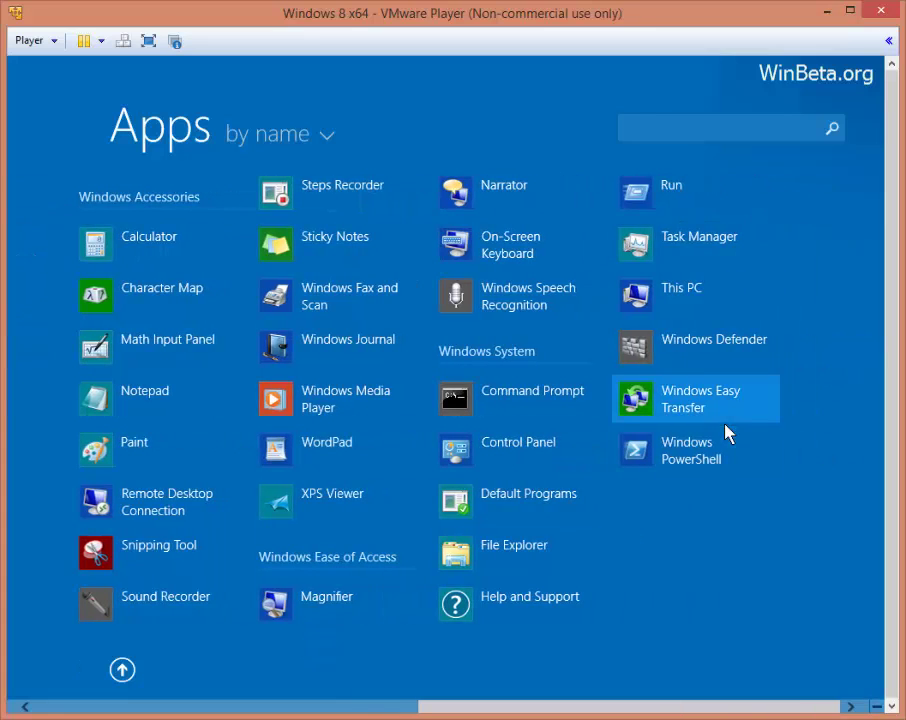
{"action": "left_click", "coordinate": [680, 305]}
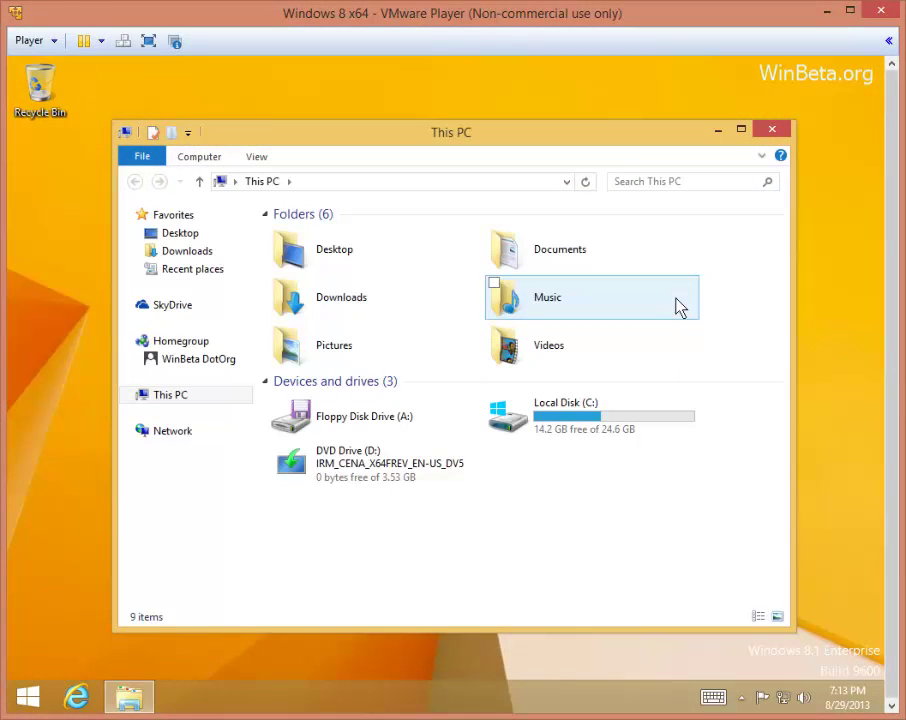
Step: Browse the Windows folder on Local Disk (C:) and the Downloads folder, and return to This PC
{"action": "double_click", "coordinate": [592, 436]}
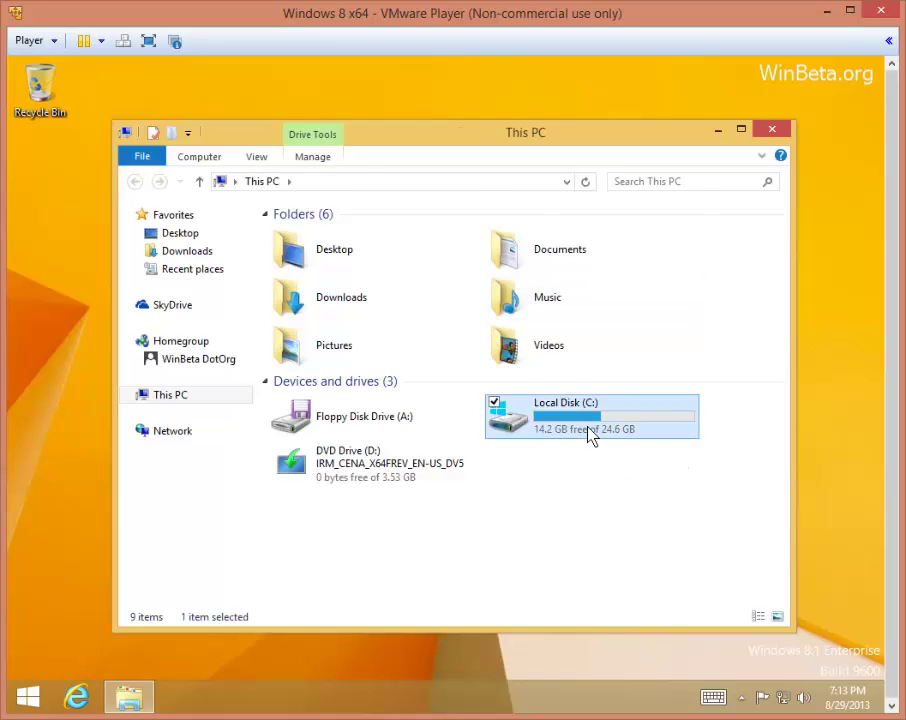
{"action": "double_click", "coordinate": [378, 307]}
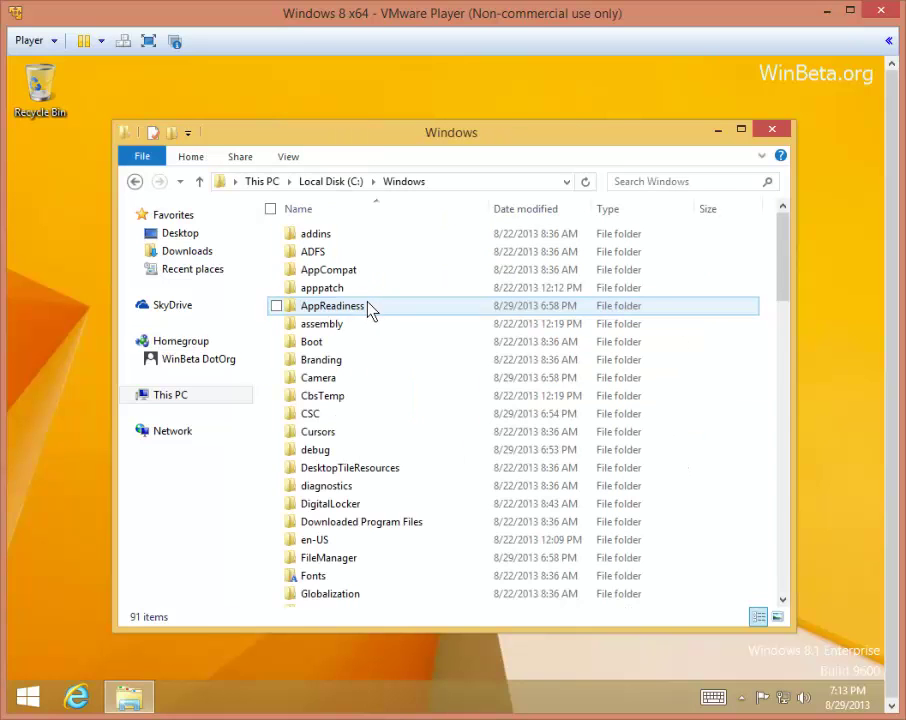
{"action": "scroll", "coordinate": [356, 414], "scroll_direction": "down", "scroll_amount": 6}
{"action": "scroll", "coordinate": [356, 414], "scroll_direction": "up", "scroll_amount": 6}
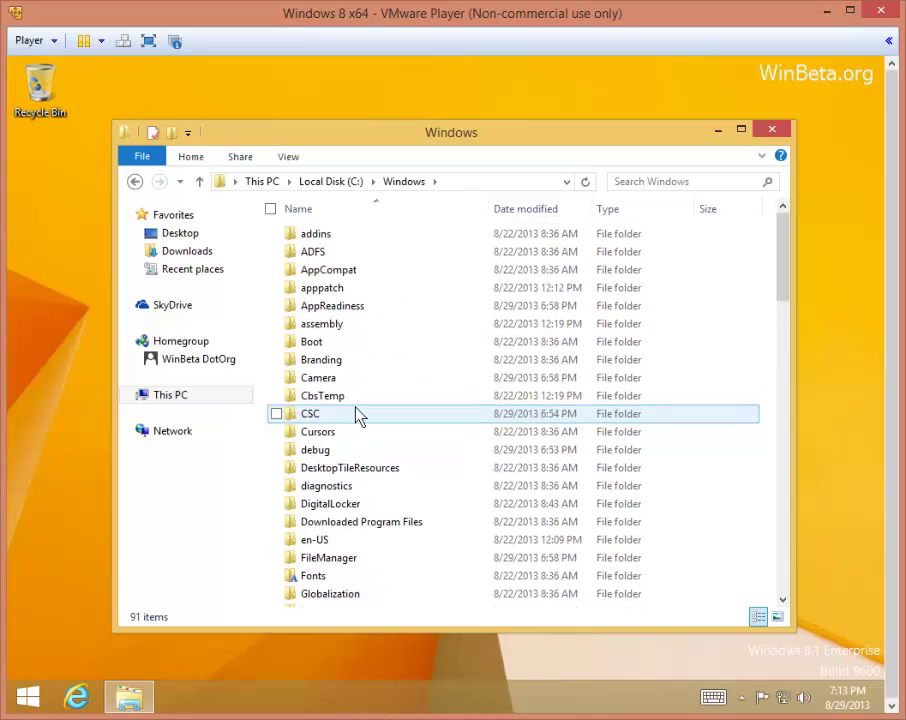
{"action": "left_click", "coordinate": [172, 396]}
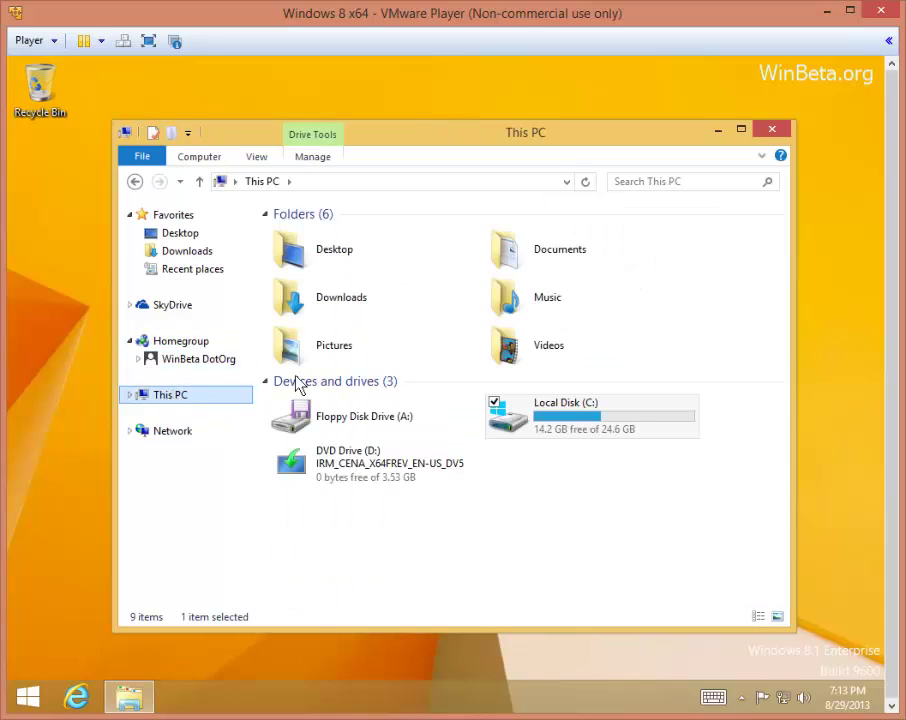
{"action": "double_click", "coordinate": [317, 314]}
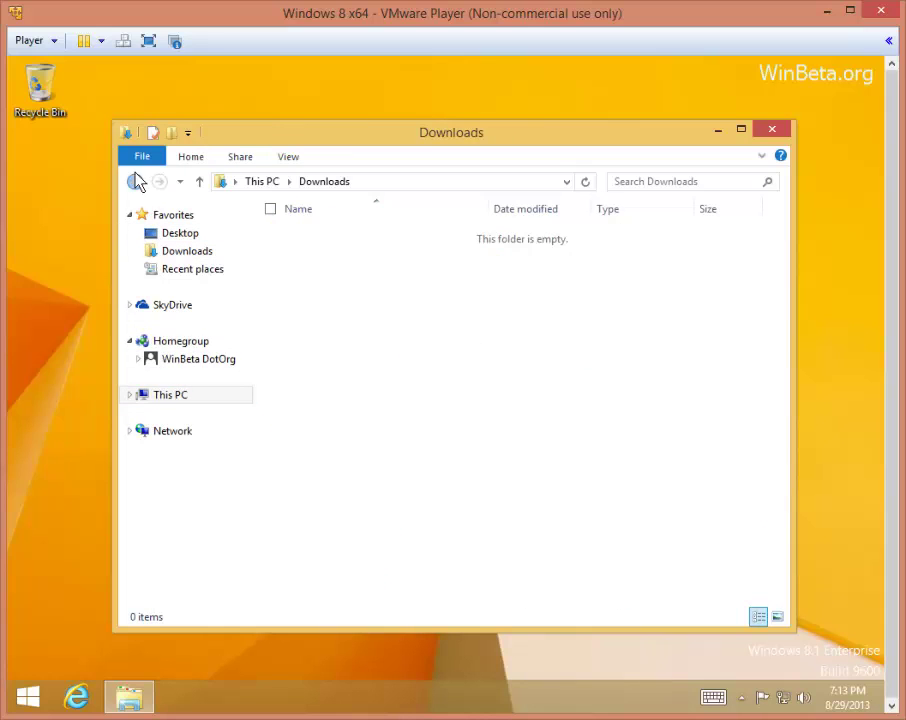
{"action": "left_click", "coordinate": [134, 181]}
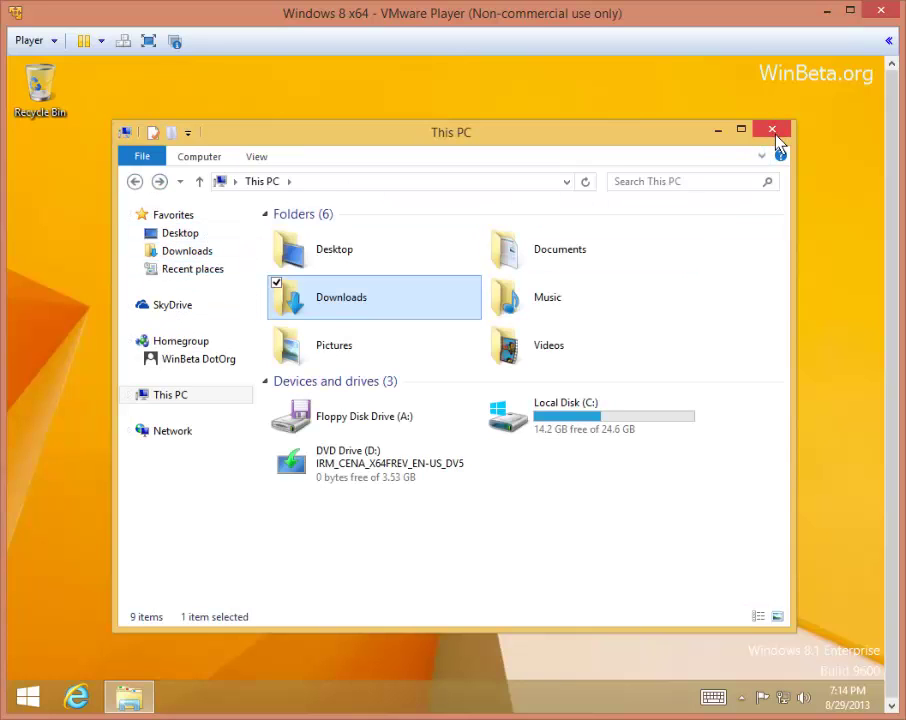
Step: Shorten the This PC window by lowering its upper edge
{"action": "left_click_drag", "start_coordinate": [693, 126], "coordinate": [684, 210]}
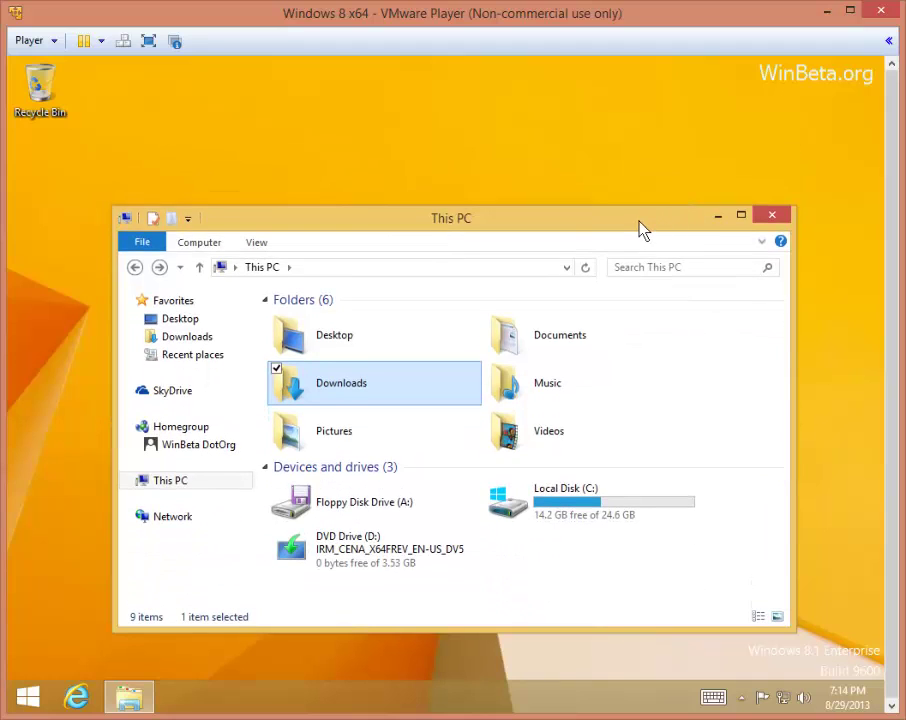
{"action": "right_click", "coordinate": [643, 228]}
{"action": "key", "text": "Escape"}
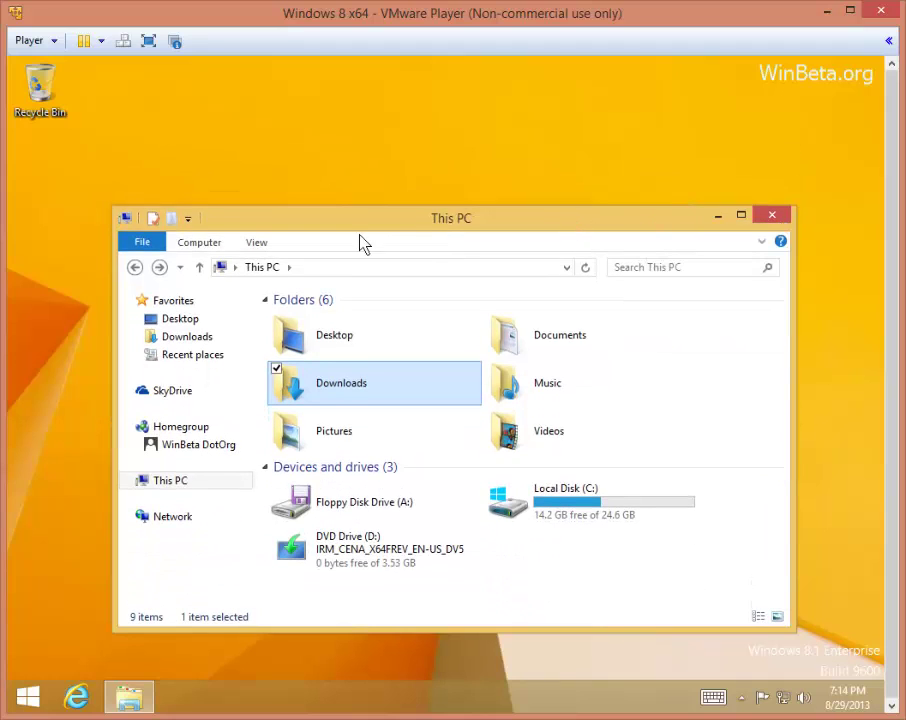
Step: View the general properties of the Downloads folder without changing anything
{"action": "left_click", "coordinate": [154, 220]}
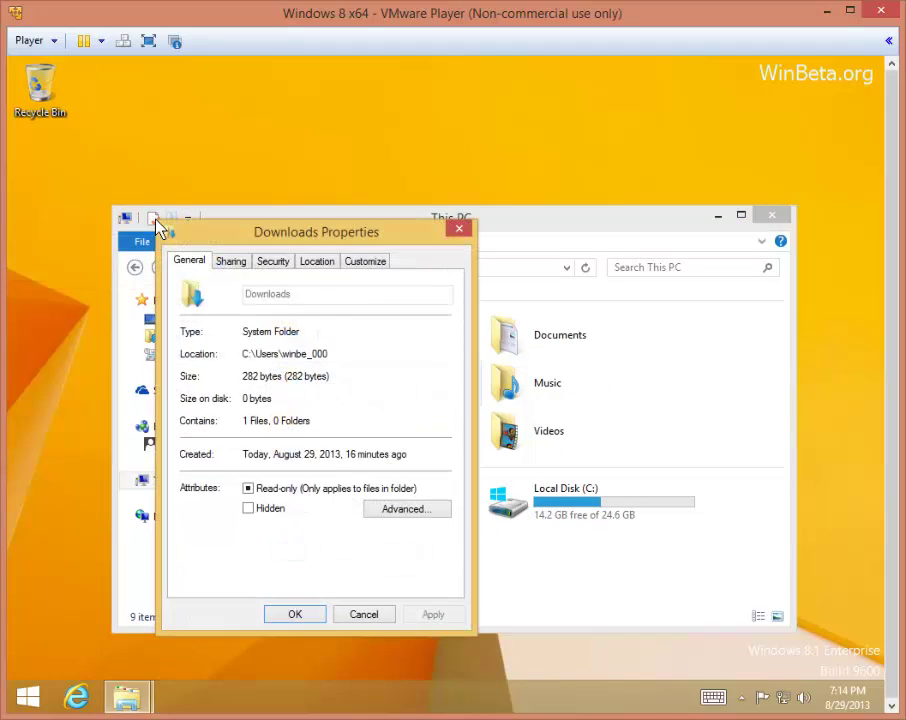
{"action": "left_click", "coordinate": [460, 230]}
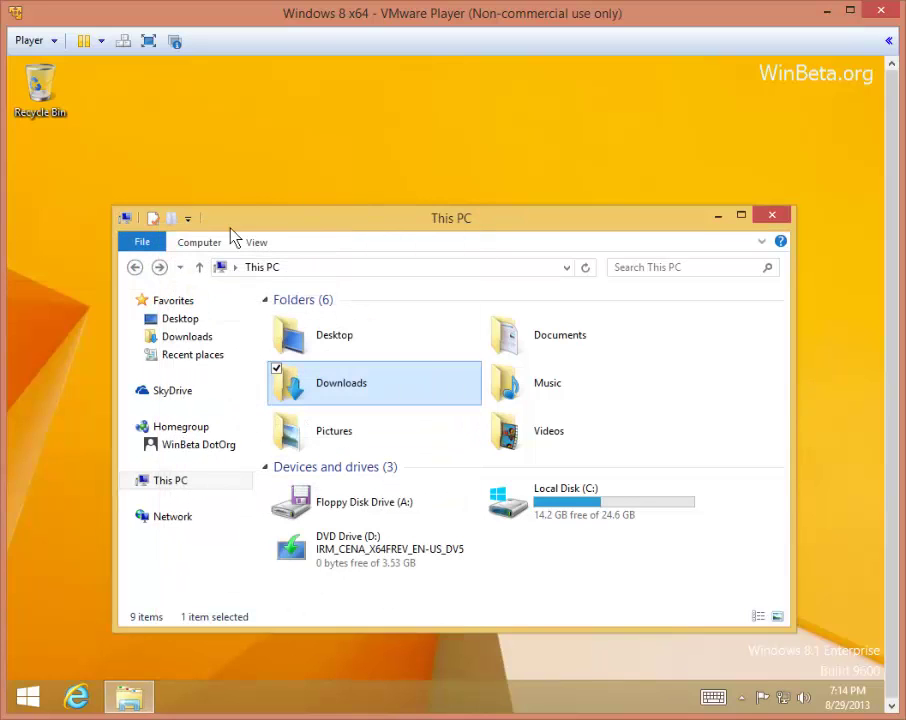
Step: Try showing the Quick Access Toolbar below the ribbon, and return it above the ribbon
{"action": "left_click", "coordinate": [189, 219]}
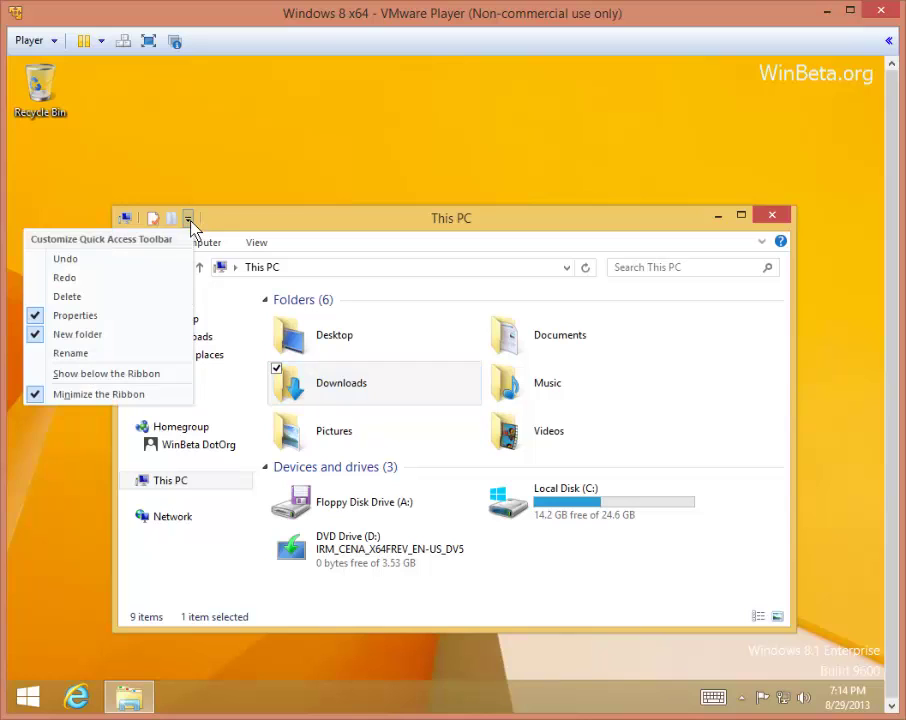
{"action": "left_click", "coordinate": [153, 377]}
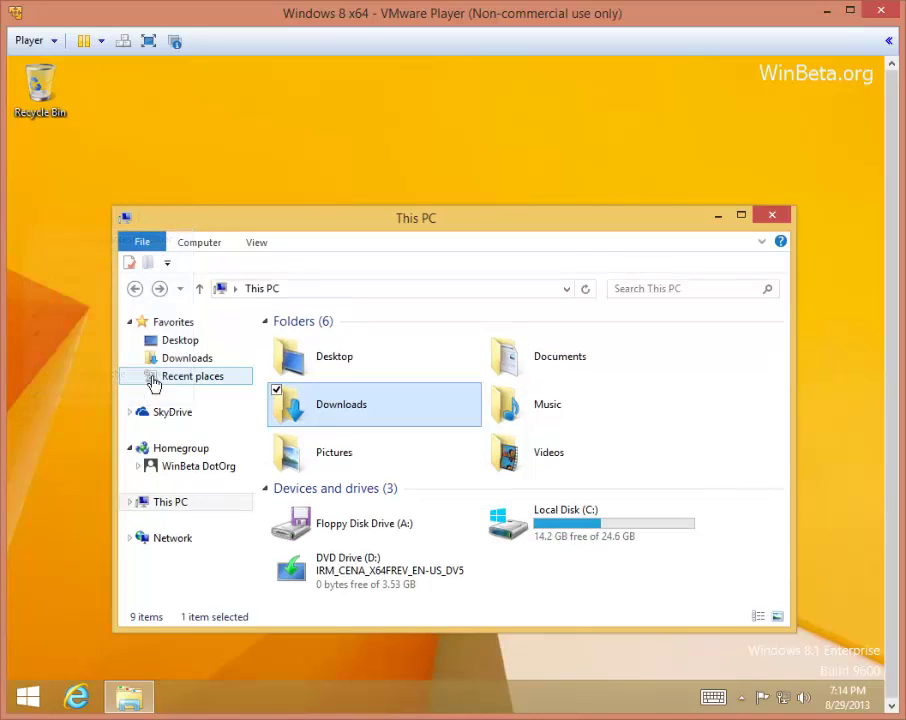
{"action": "left_click", "coordinate": [167, 263]}
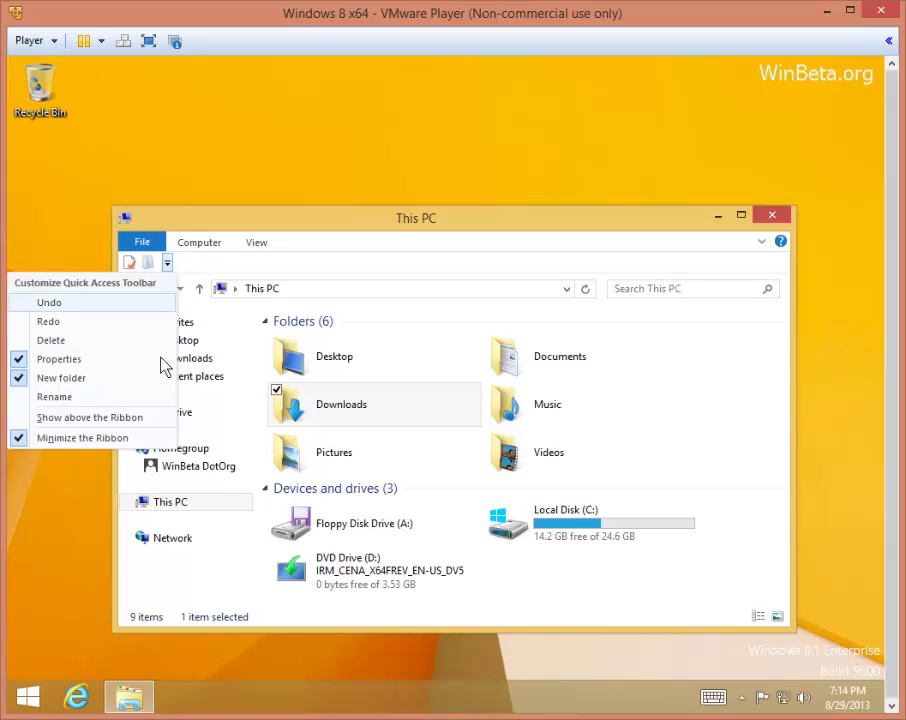
{"action": "left_click", "coordinate": [144, 418]}
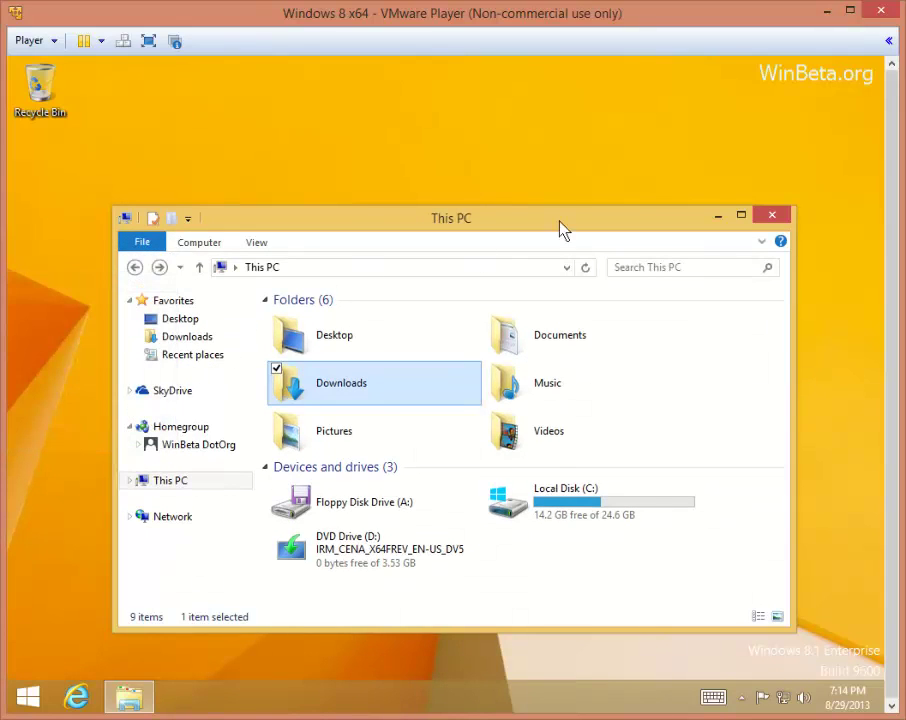
Step: Close the This PC window, and look at the device categories in Device Manager
{"action": "left_click", "coordinate": [776, 215]}
{"action": "right_click", "coordinate": [30, 702]}
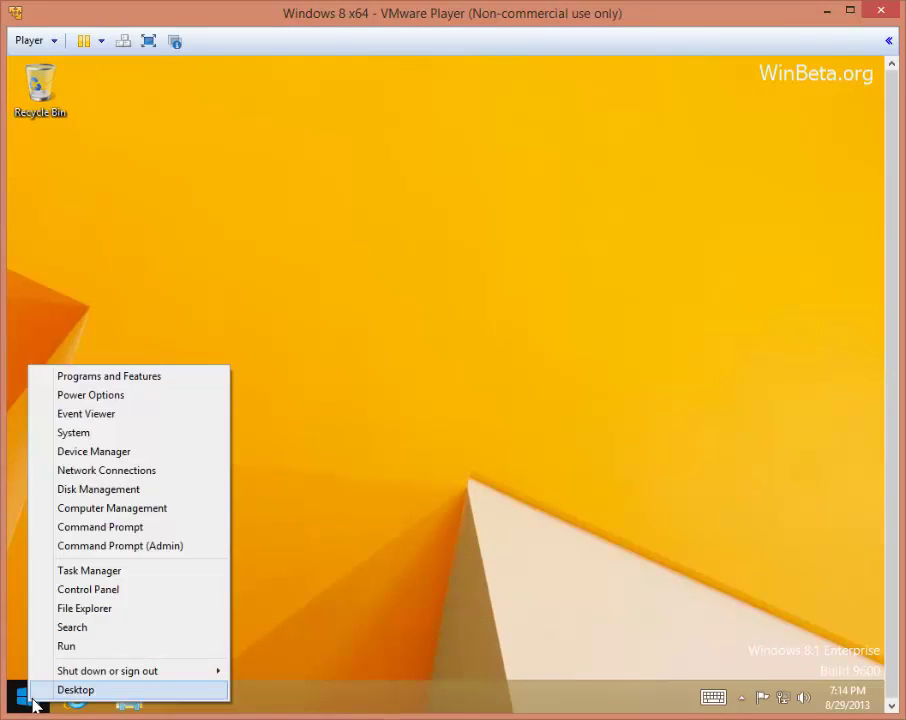
{"action": "mouse_move", "coordinate": [79, 675]}
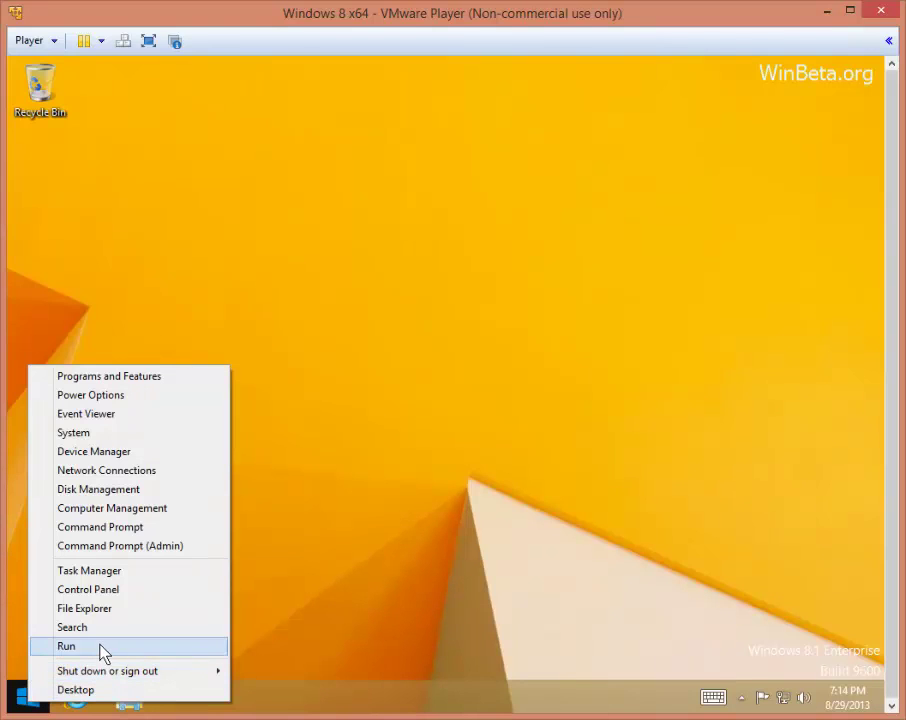
{"action": "left_click", "coordinate": [115, 453]}
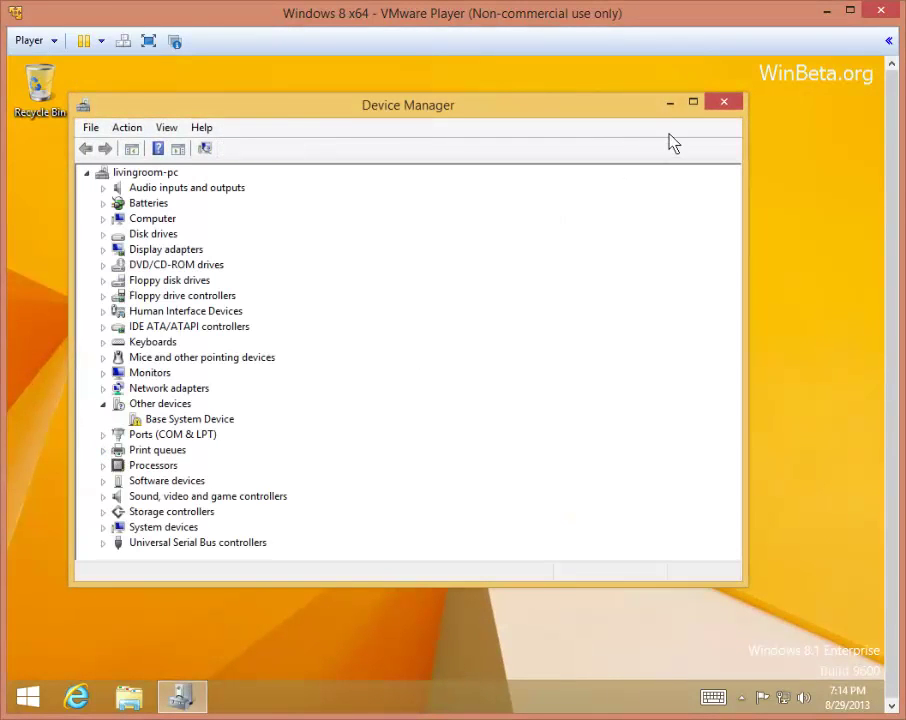
{"action": "left_click", "coordinate": [720, 104]}
Step: Review the full Windows Features list and the installed updates from Programs and Features, without making changes
{"action": "right_click", "coordinate": [28, 696]}
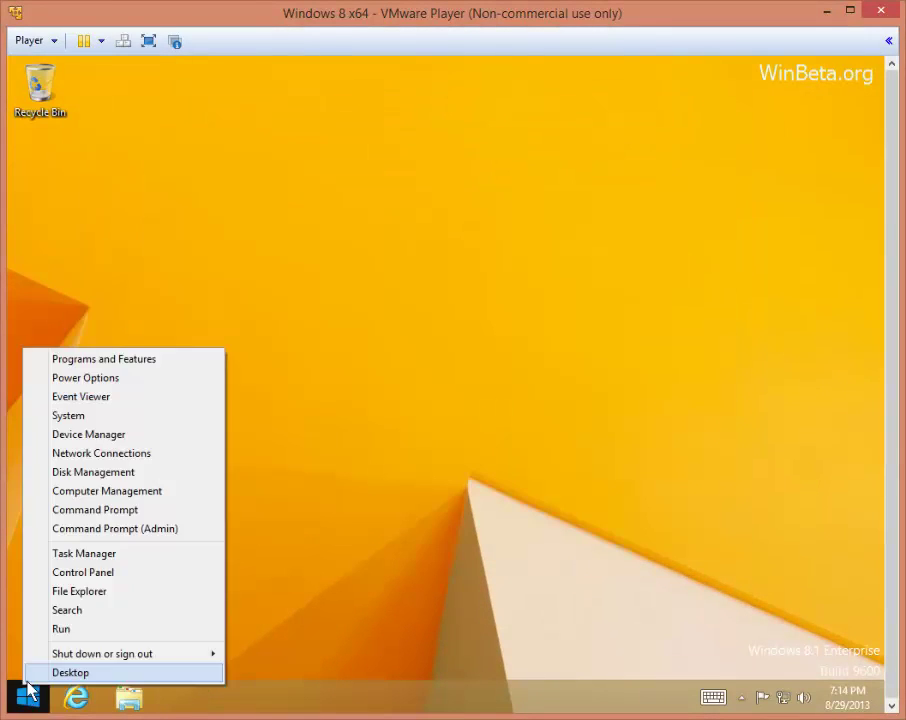
{"action": "left_click", "coordinate": [188, 359]}
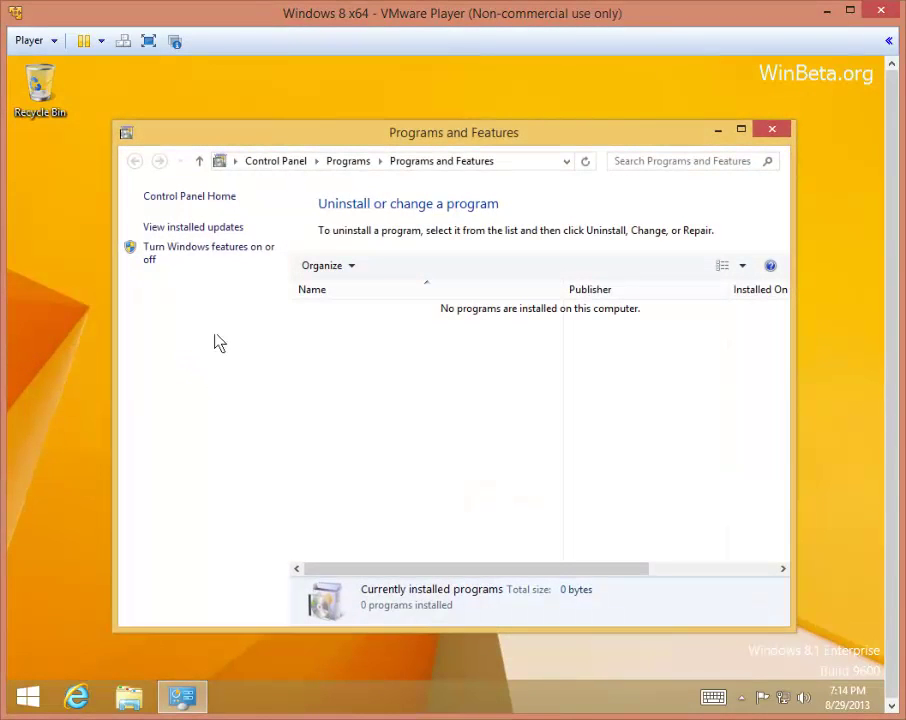
{"action": "left_click", "coordinate": [213, 252]}
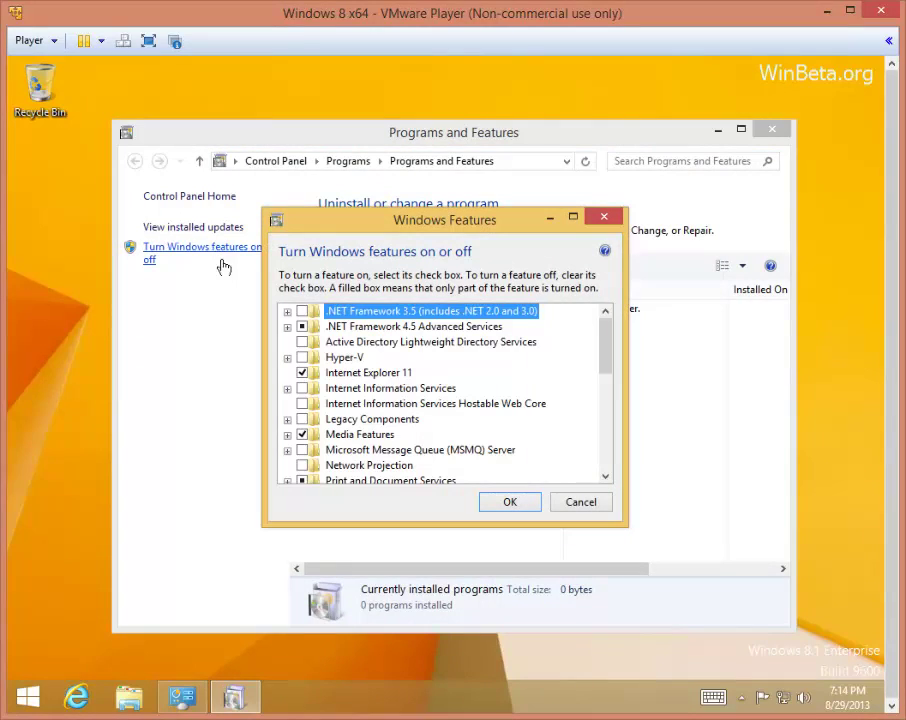
{"action": "scroll", "coordinate": [477, 390], "scroll_direction": "down", "scroll_amount": 1}
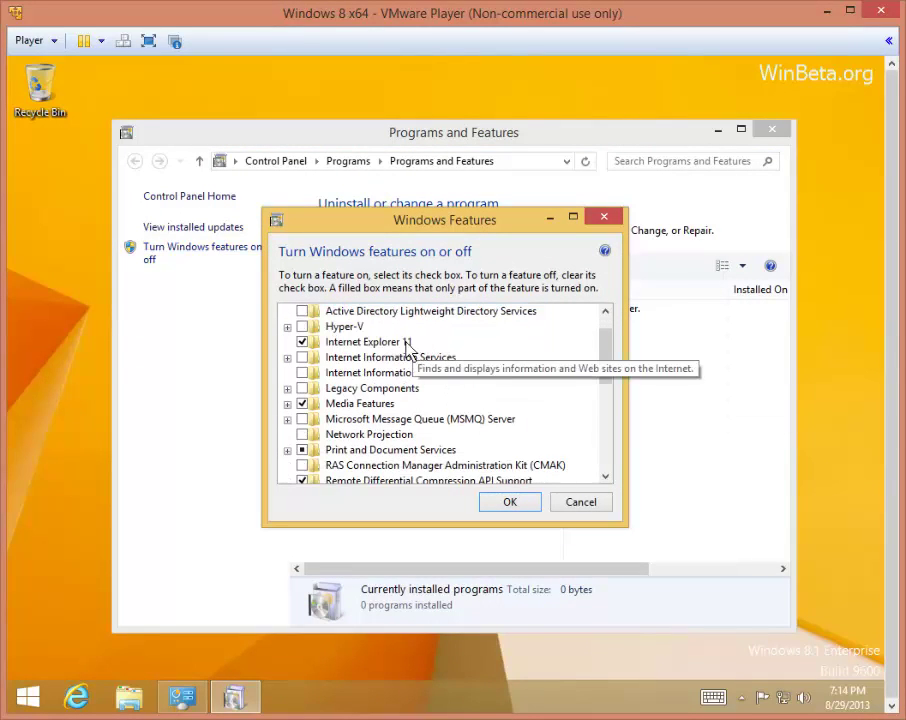
{"action": "scroll", "coordinate": [407, 348], "scroll_direction": "down", "scroll_amount": 5}
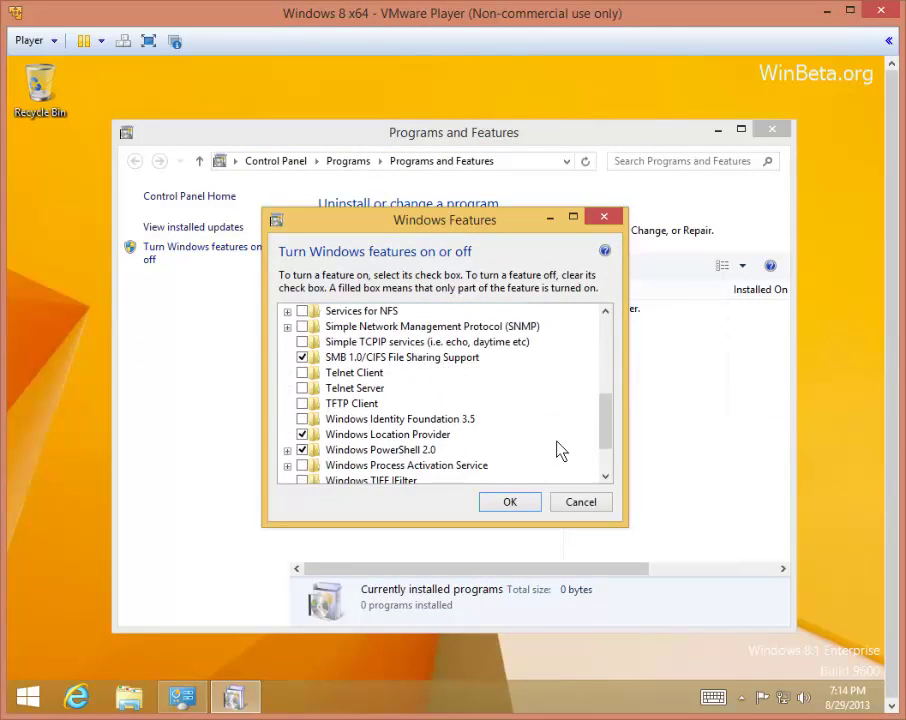
{"action": "scroll", "coordinate": [560, 452], "scroll_direction": "down", "scroll_amount": 2}
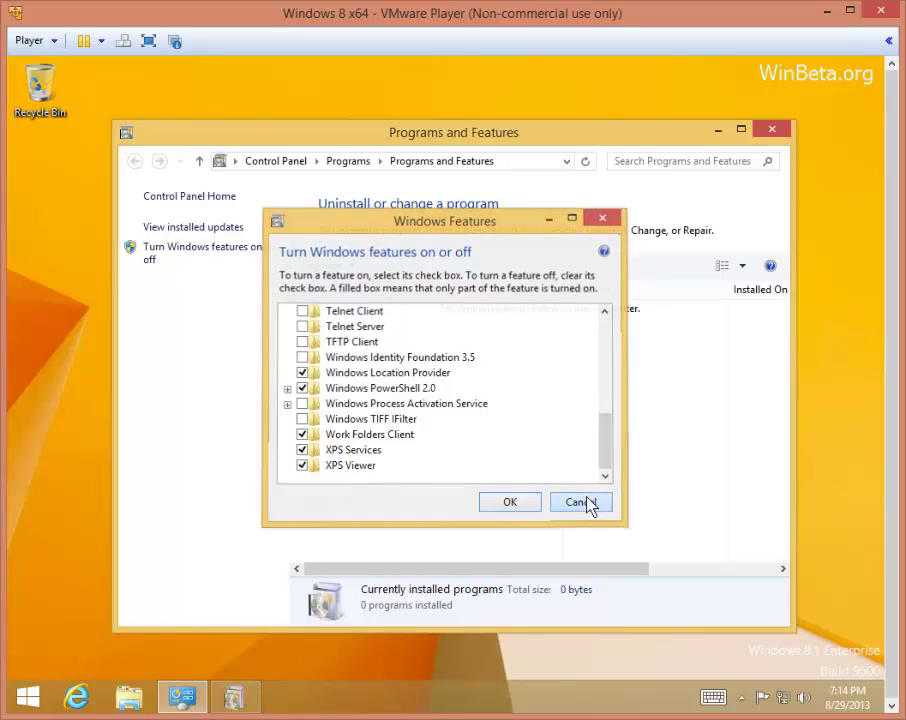
{"action": "left_click", "coordinate": [584, 504]}
{"action": "left_click", "coordinate": [236, 227]}
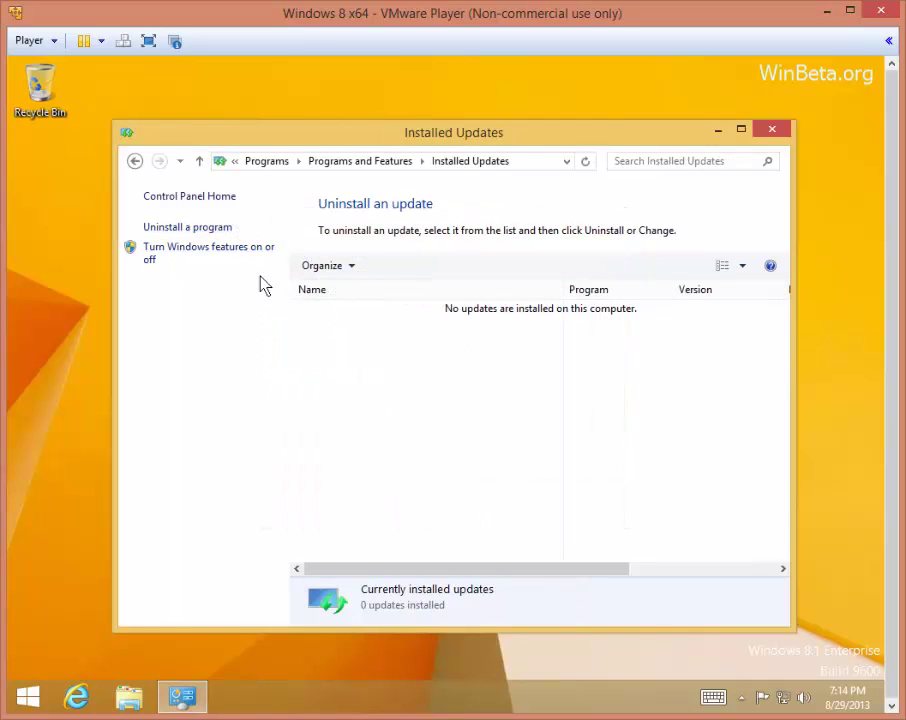
{"action": "left_click", "coordinate": [772, 129]}
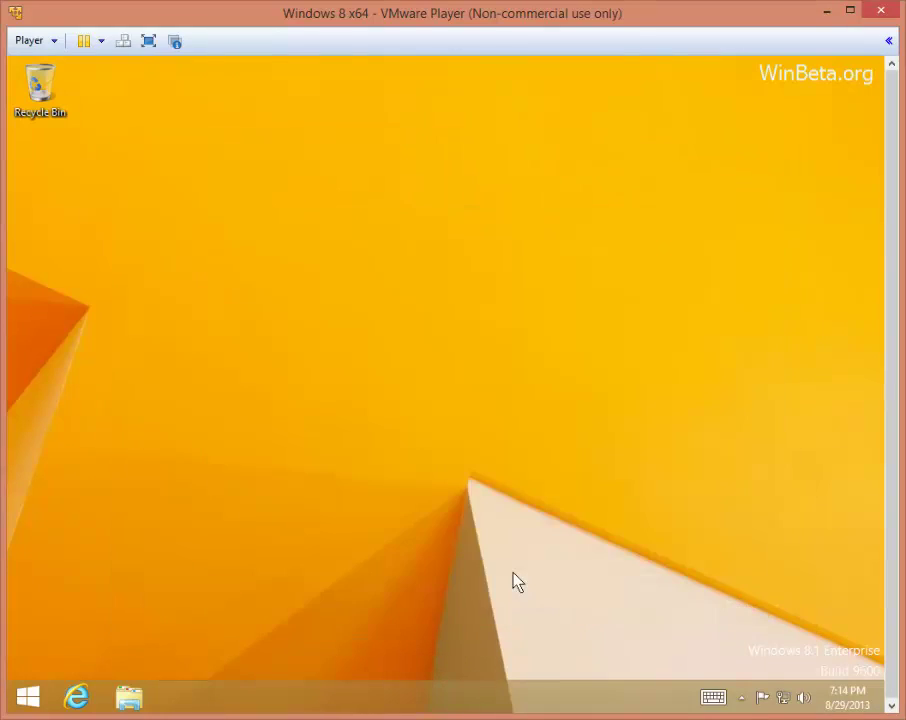
Step: Enable small taskbar buttons in the Taskbar and Navigation properties, and apply the change
{"action": "right_click", "coordinate": [500, 702]}
{"action": "left_click", "coordinate": [505, 680]}
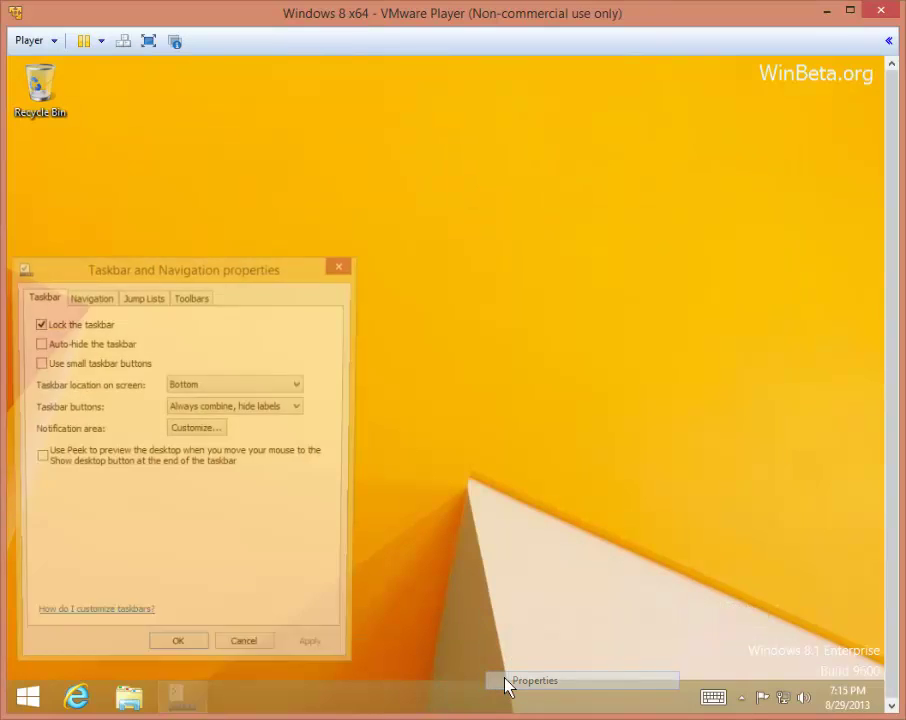
{"action": "left_click", "coordinate": [96, 366]}
{"action": "left_click", "coordinate": [331, 654]}
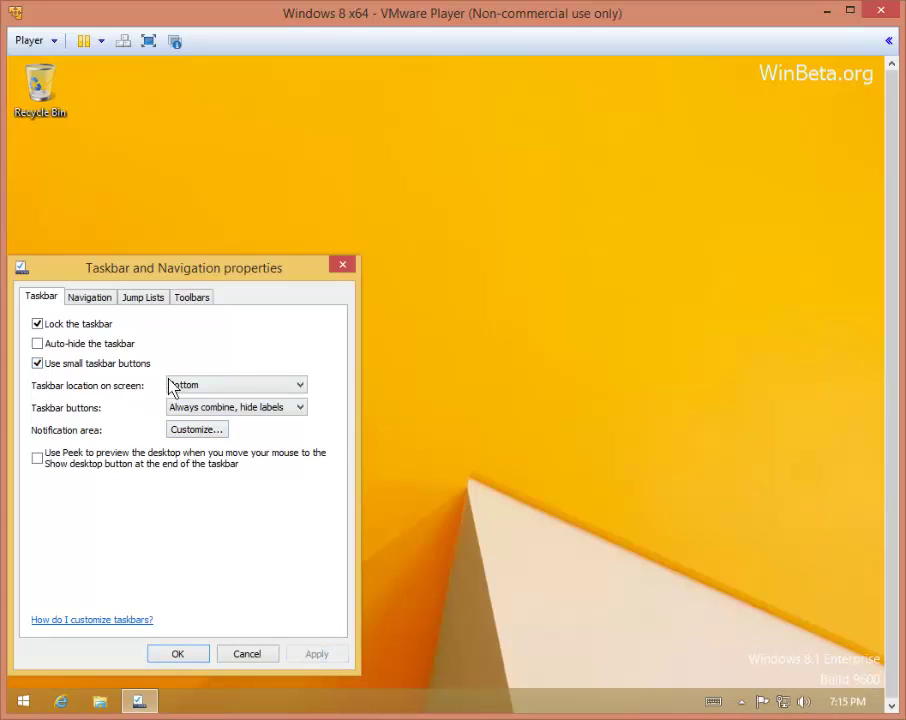
Step: Look through the Navigation, Jump Lists and Toolbars settings for the taskbar, and close the properties dialog
{"action": "left_click", "coordinate": [106, 300]}
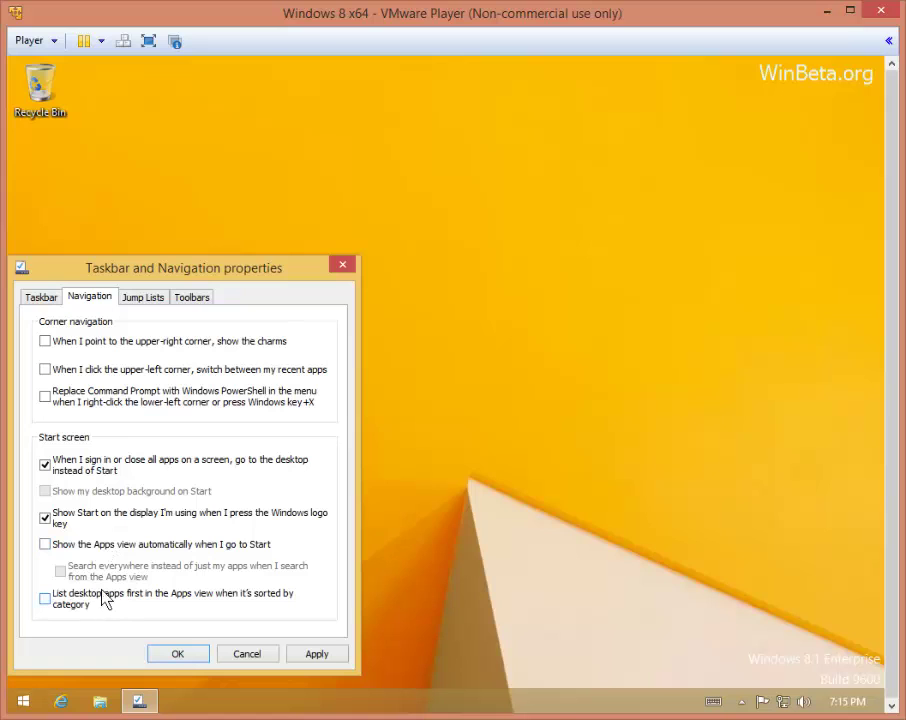
{"action": "left_click", "coordinate": [143, 300]}
{"action": "left_click", "coordinate": [186, 299]}
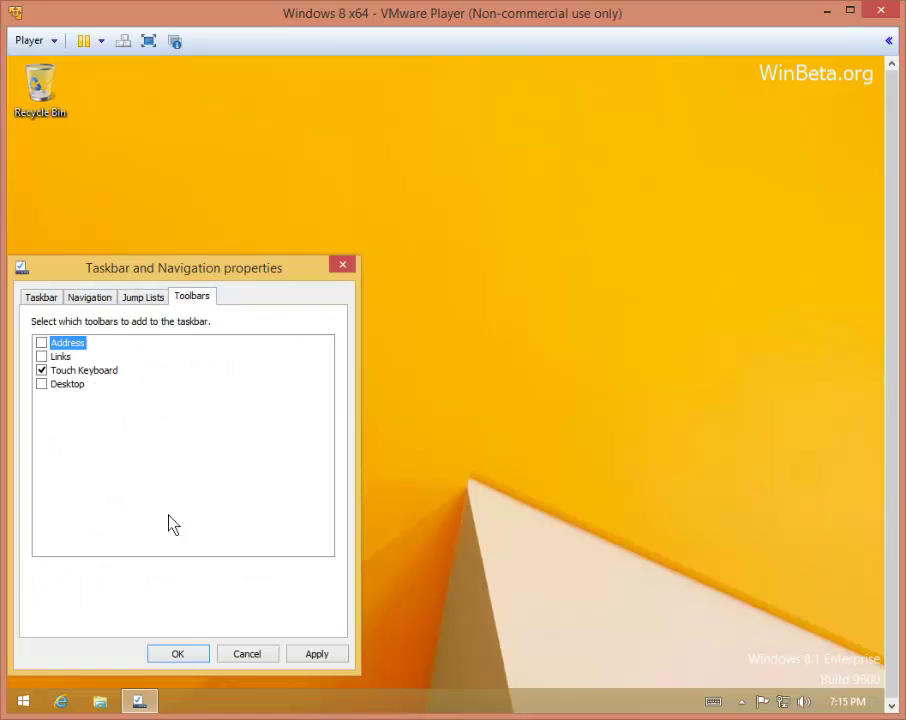
{"action": "left_click", "coordinate": [185, 655]}
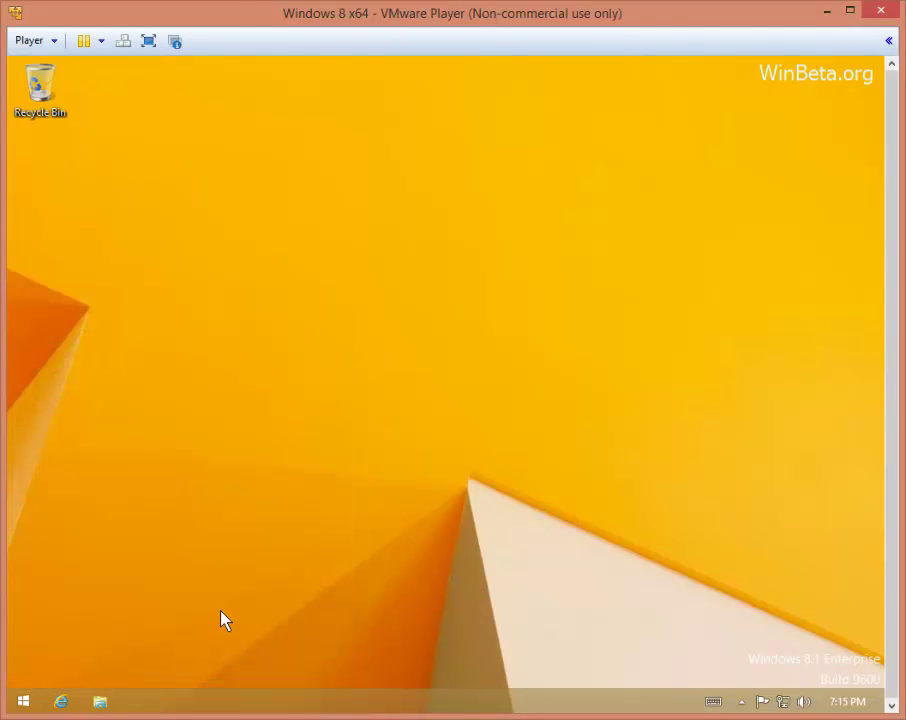
Step: Unpin Internet Explorer from the taskbar, and briefly open File Explorer from its taskbar shortcut
{"action": "key", "text": "super"}
{"action": "key", "text": "super"}
{"action": "right_click", "coordinate": [66, 705]}
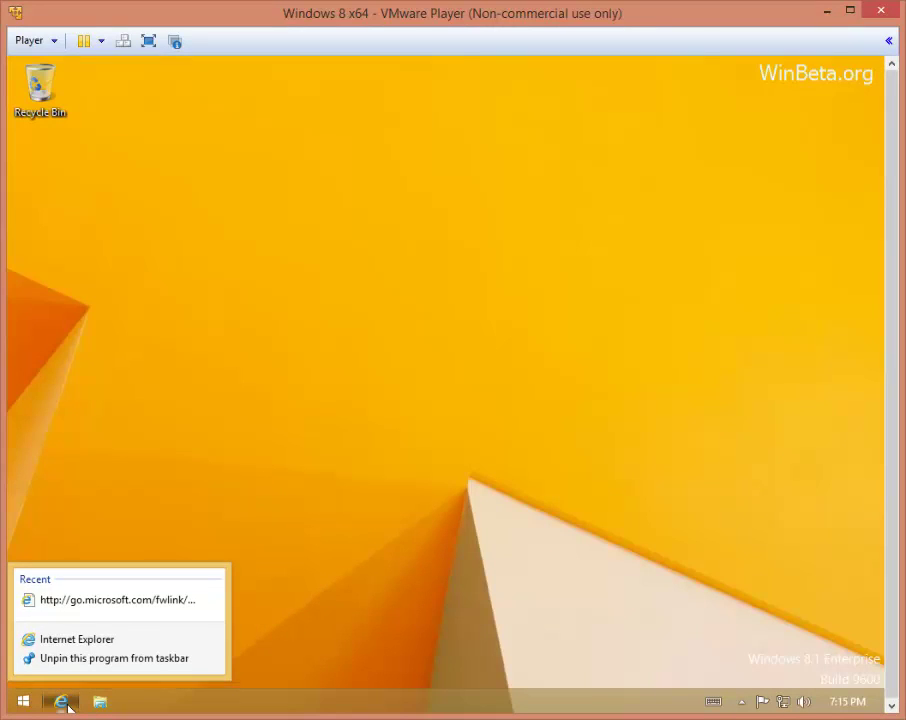
{"action": "left_click", "coordinate": [78, 656]}
{"action": "left_click", "coordinate": [60, 702]}
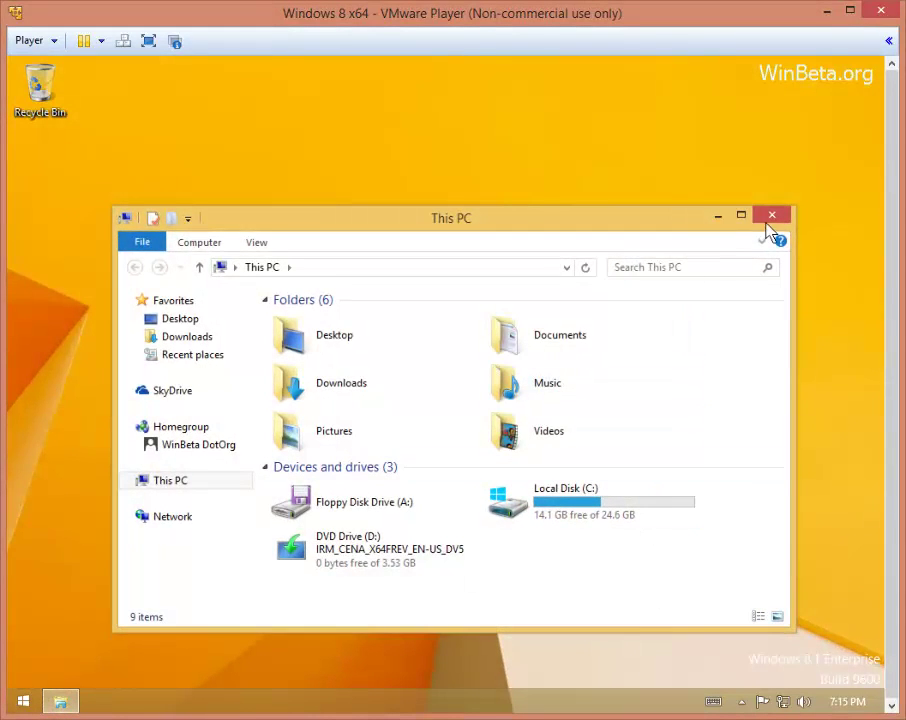
{"action": "left_click", "coordinate": [770, 217]}
Step: Set the desktop background to the green picture in the Lines and colors group, and save the change
{"action": "right_click", "coordinate": [284, 266]}
{"action": "left_click", "coordinate": [378, 428]}
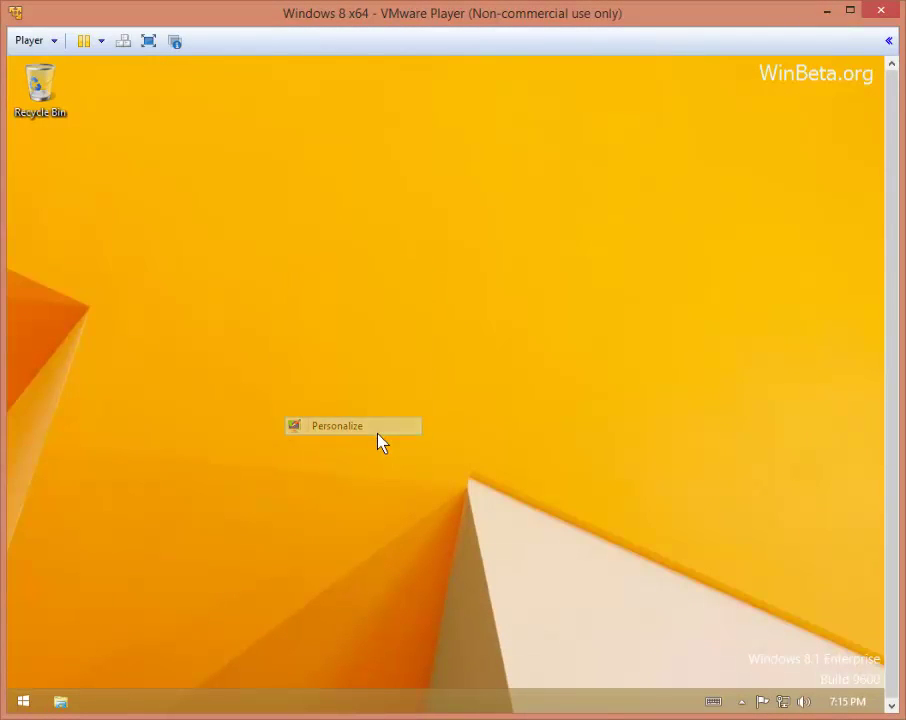
{"action": "left_click", "coordinate": [390, 597]}
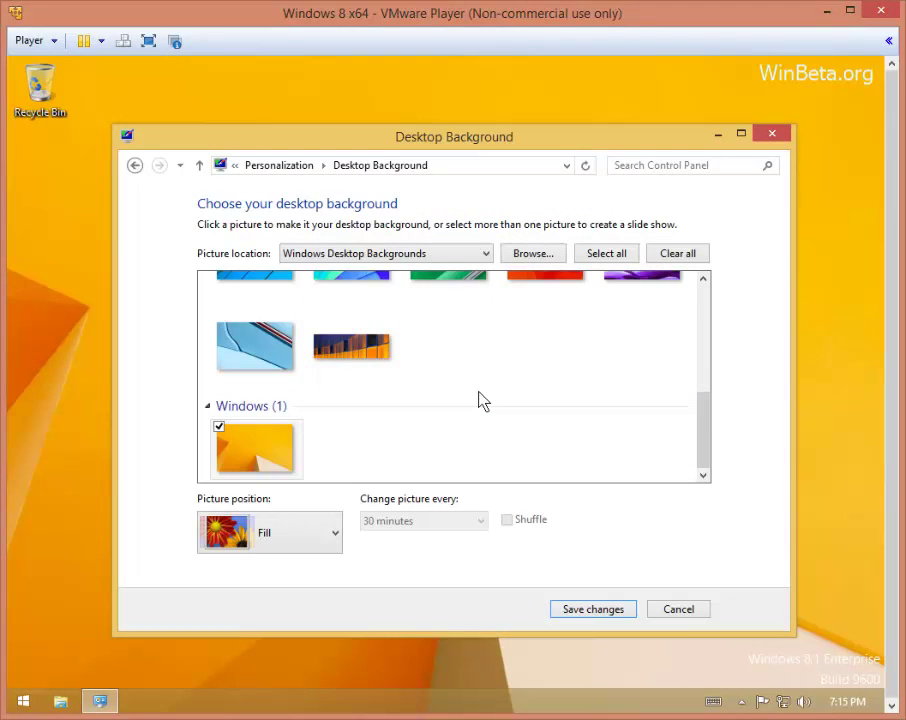
{"action": "left_click_drag", "start_coordinate": [707, 426], "coordinate": [703, 400]}
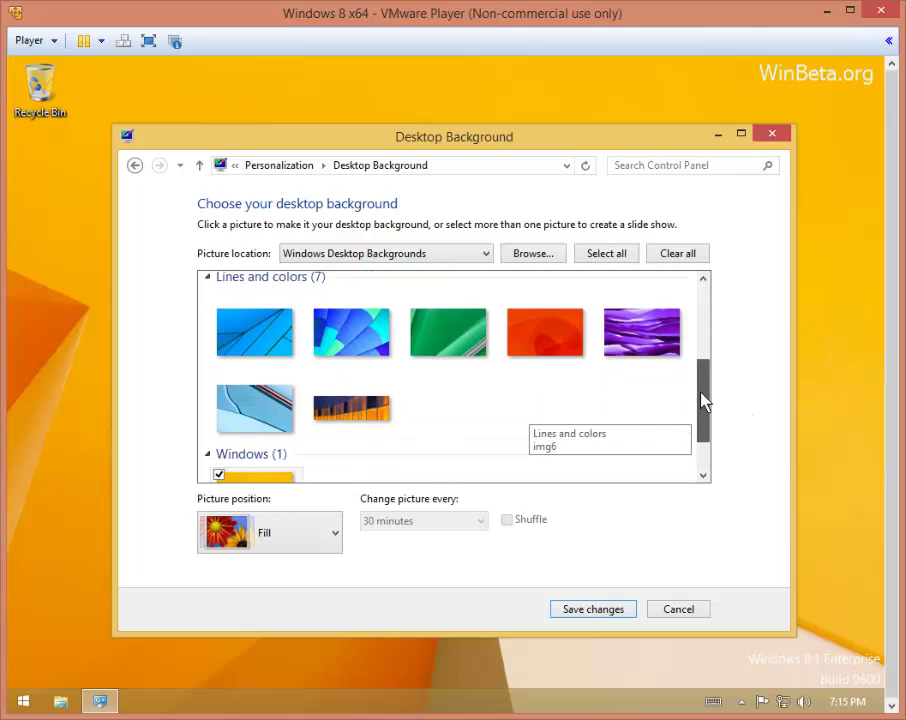
{"action": "left_click", "coordinate": [465, 348]}
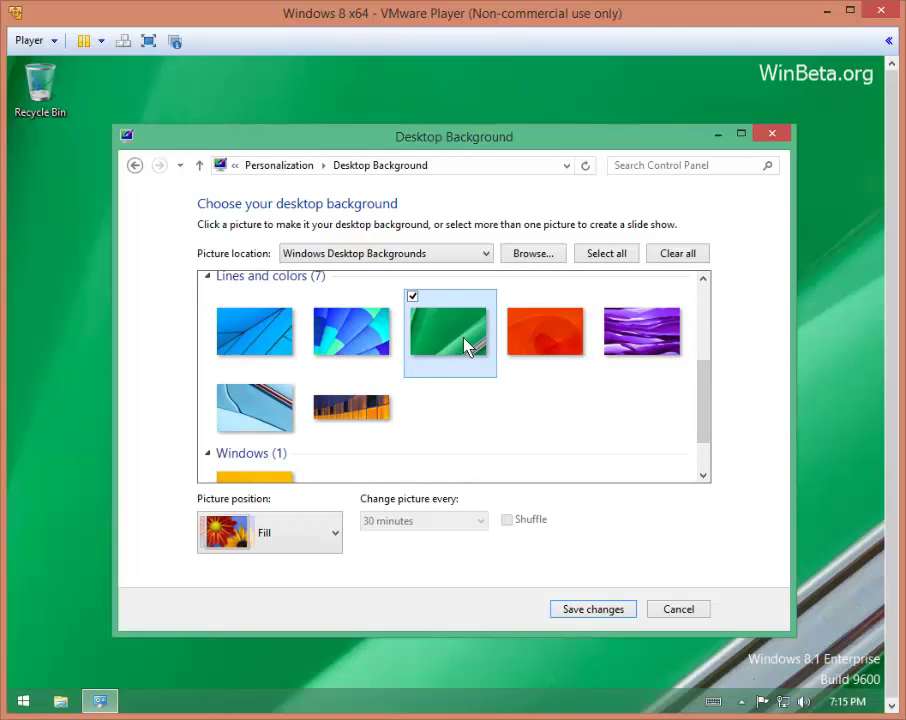
{"action": "left_click", "coordinate": [598, 610]}
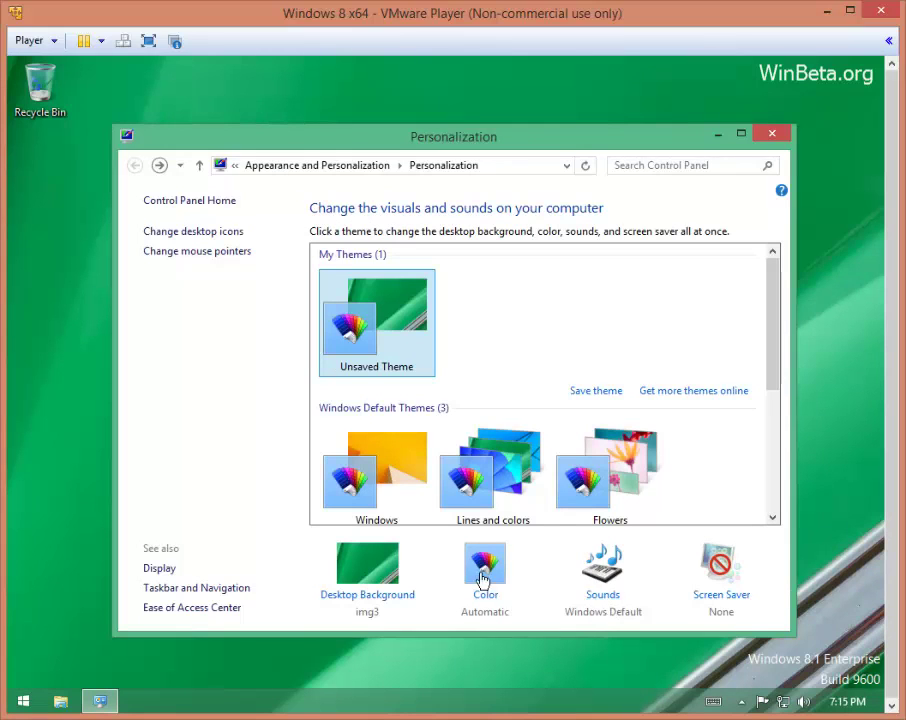
Step: Look through the Display settings, including the text-size item choices, ClearType tuning and color calibration, without changing anything
{"action": "left_click", "coordinate": [160, 569]}
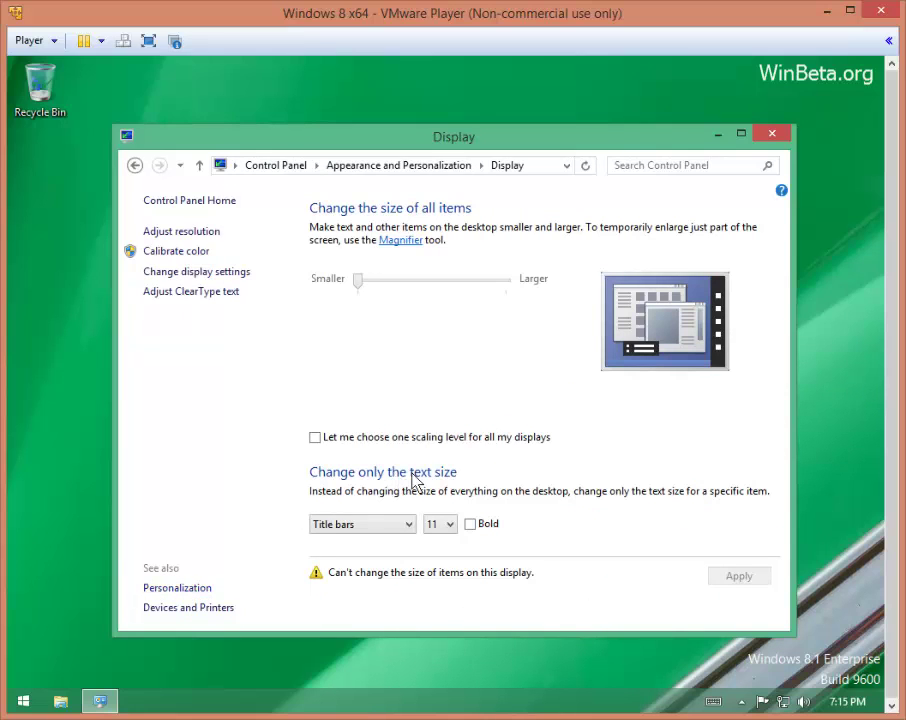
{"action": "left_click", "coordinate": [373, 524]}
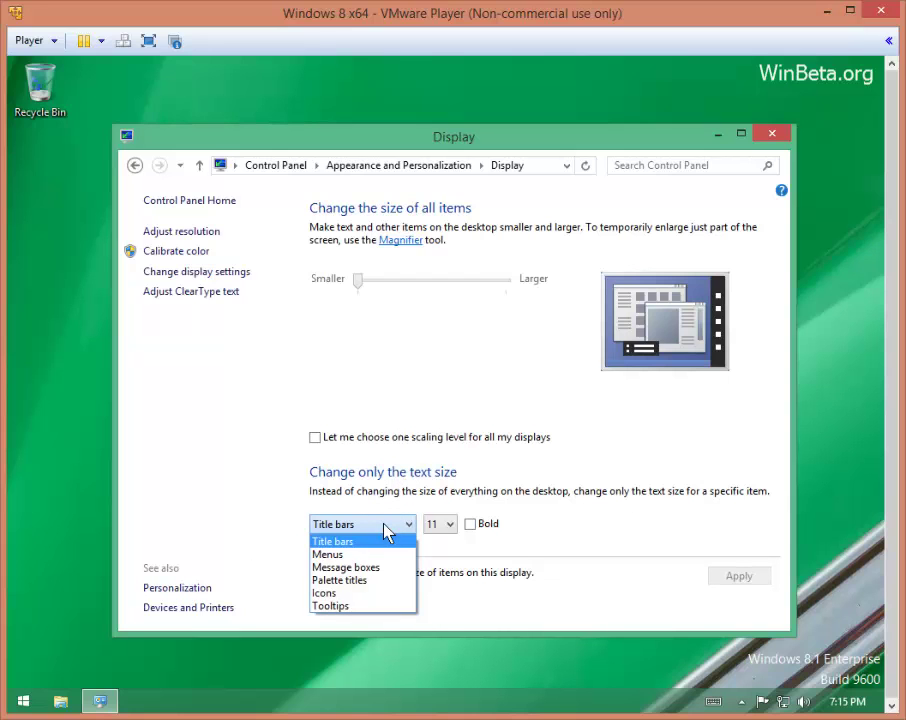
{"action": "left_click", "coordinate": [385, 527]}
{"action": "left_click", "coordinate": [205, 292]}
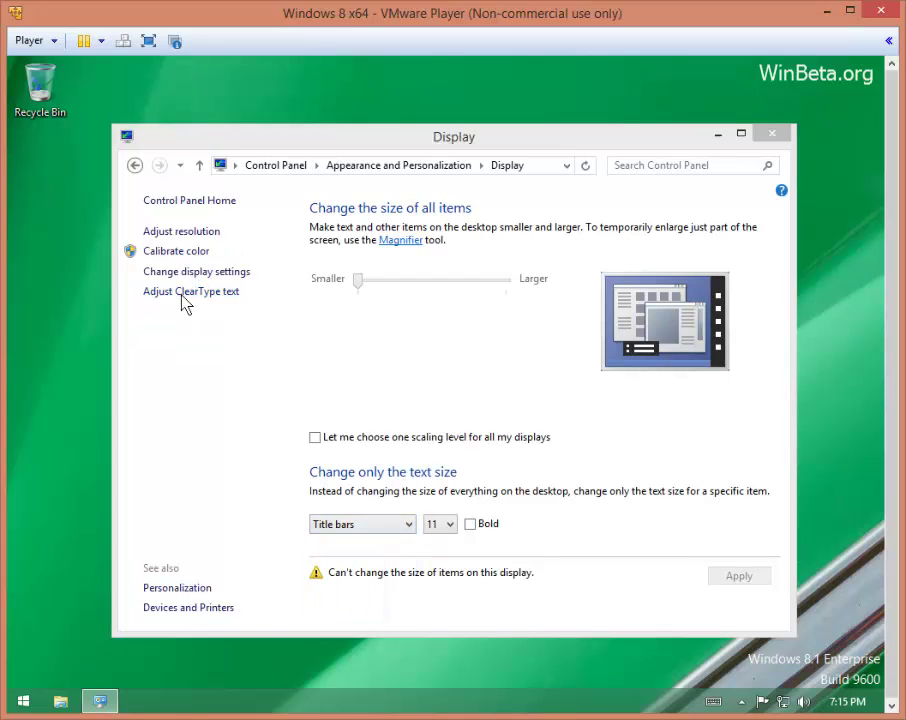
{"action": "left_click", "coordinate": [685, 600]}
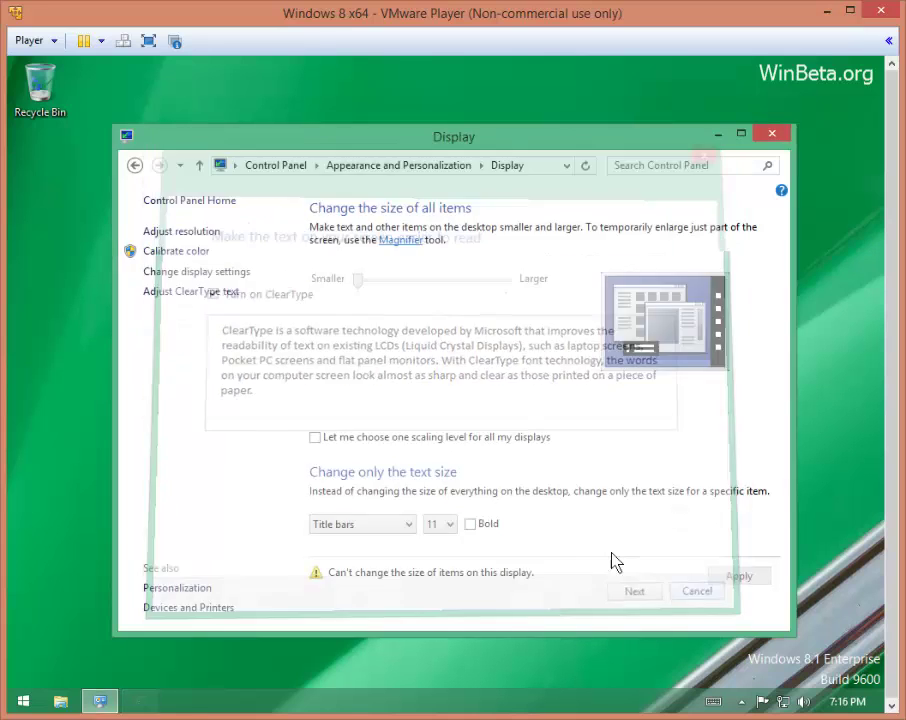
{"action": "left_click", "coordinate": [192, 255]}
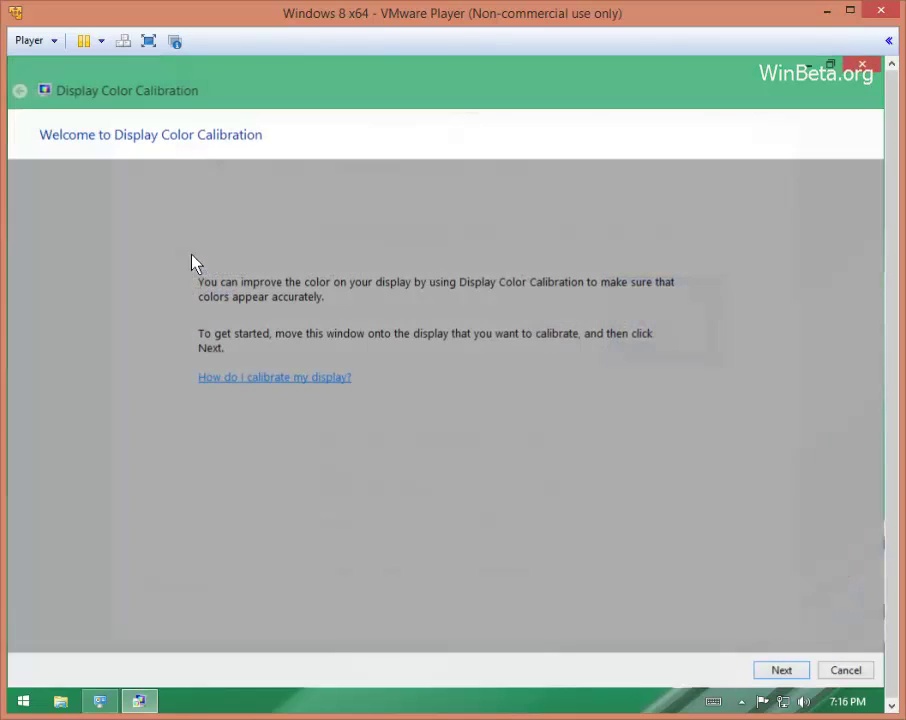
{"action": "left_click", "coordinate": [828, 674]}
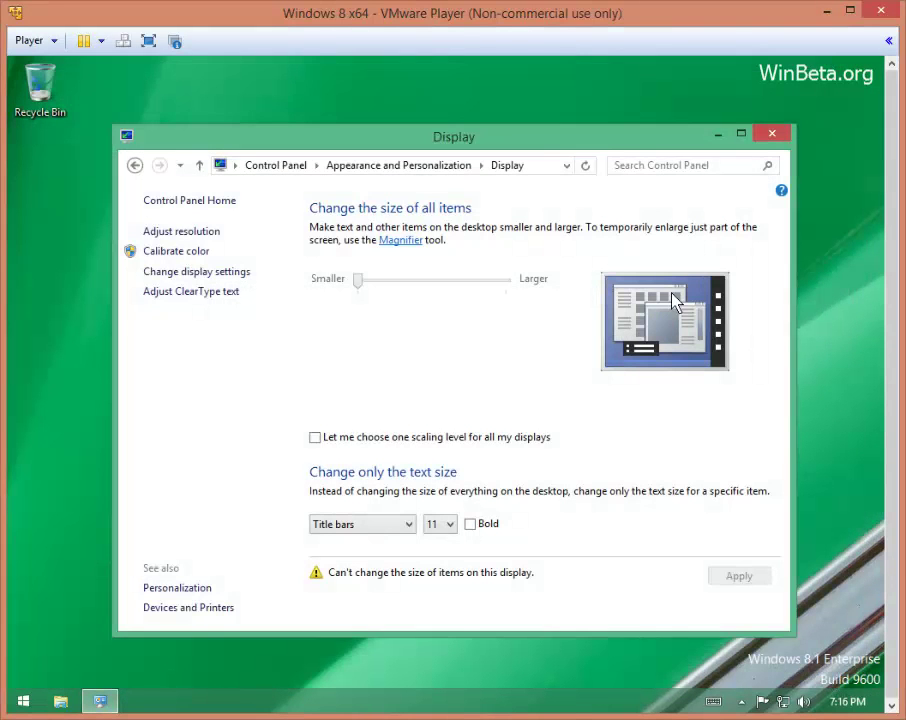
Step: Close the Display window, open Task Manager from the taskbar and expand it to the detailed view
{"action": "left_click", "coordinate": [769, 134]}
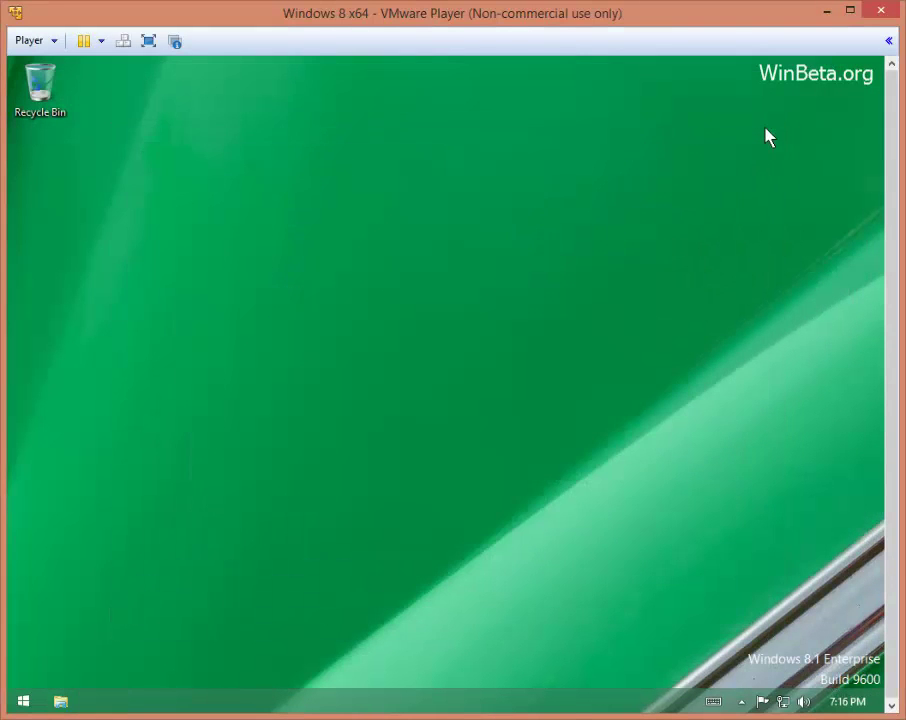
{"action": "right_click", "coordinate": [679, 702]}
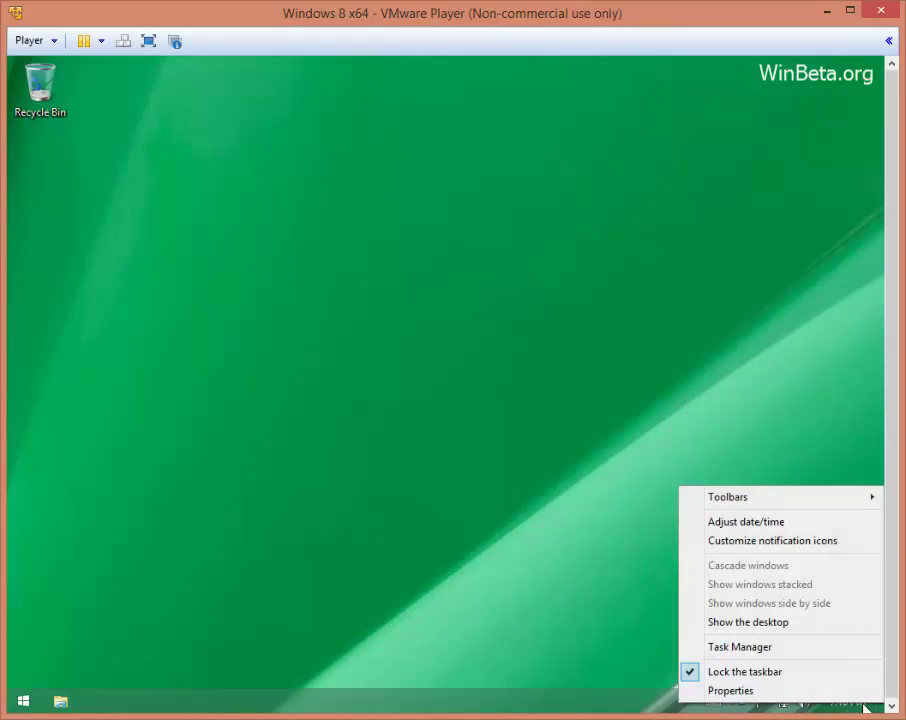
{"action": "left_click", "coordinate": [716, 647]}
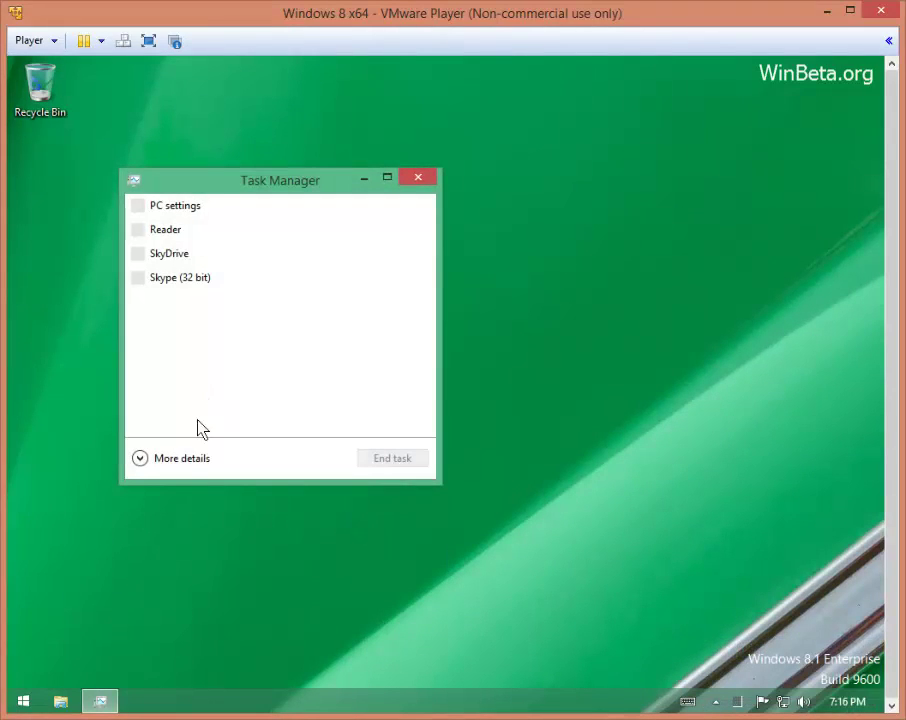
{"action": "left_click", "coordinate": [181, 459]}
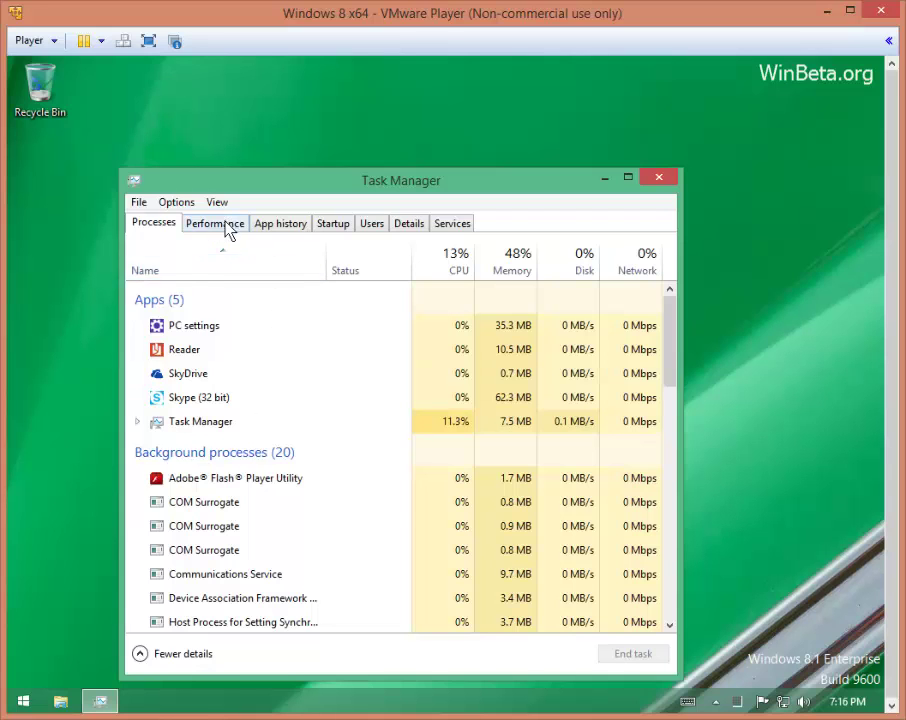
Step: Look through Task Manager's Performance, App history, Startup, Users, Details and Services pages and its options, and close it
{"action": "left_click", "coordinate": [229, 229]}
{"action": "left_click", "coordinate": [284, 234]}
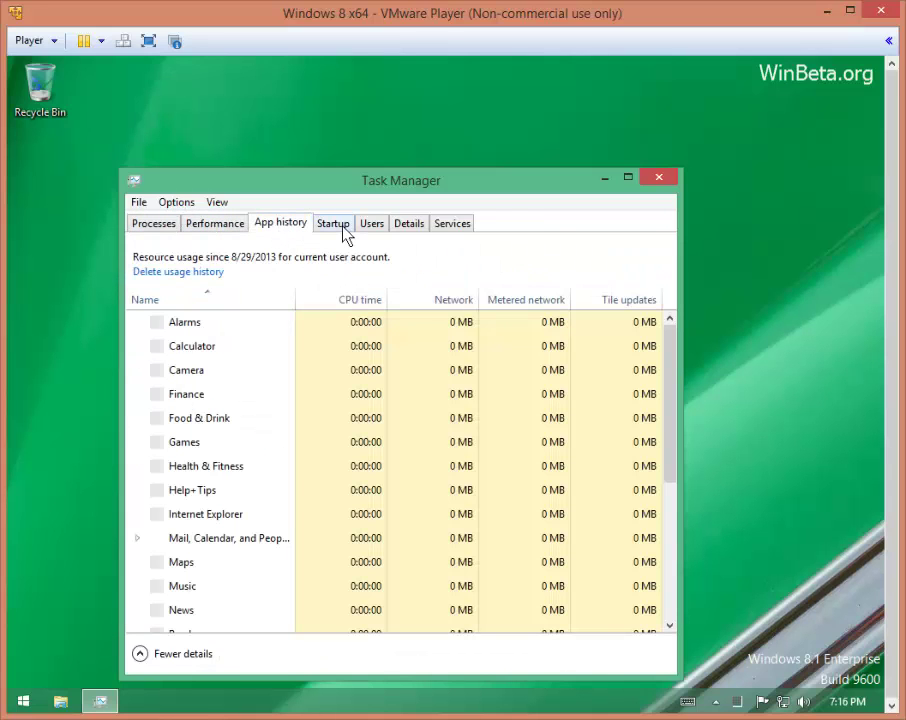
{"action": "left_click", "coordinate": [344, 230]}
{"action": "left_click", "coordinate": [391, 230]}
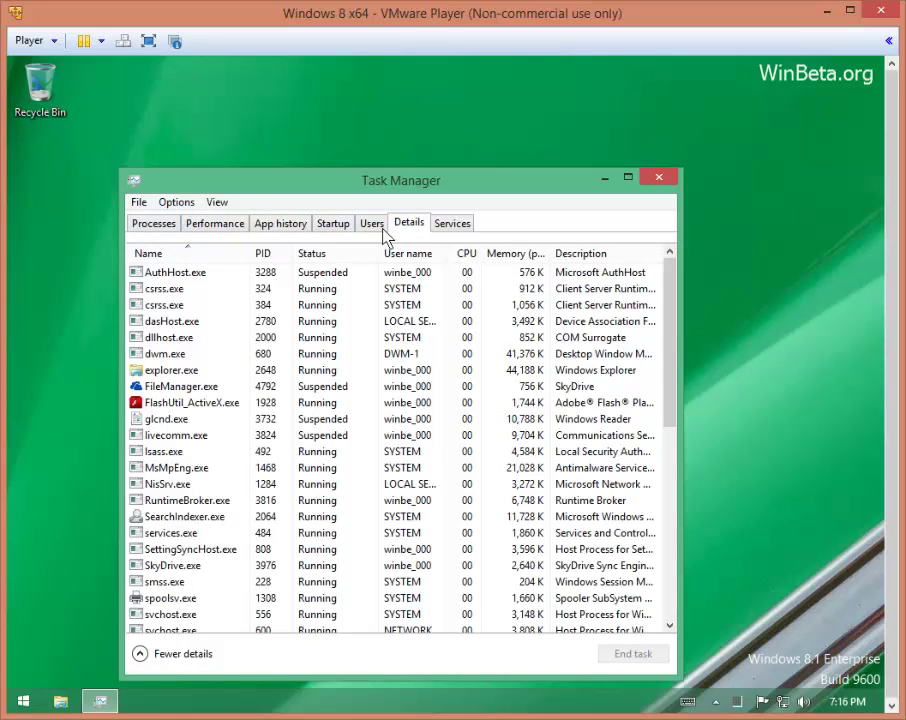
{"action": "left_click", "coordinate": [373, 230]}
{"action": "left_click", "coordinate": [410, 226]}
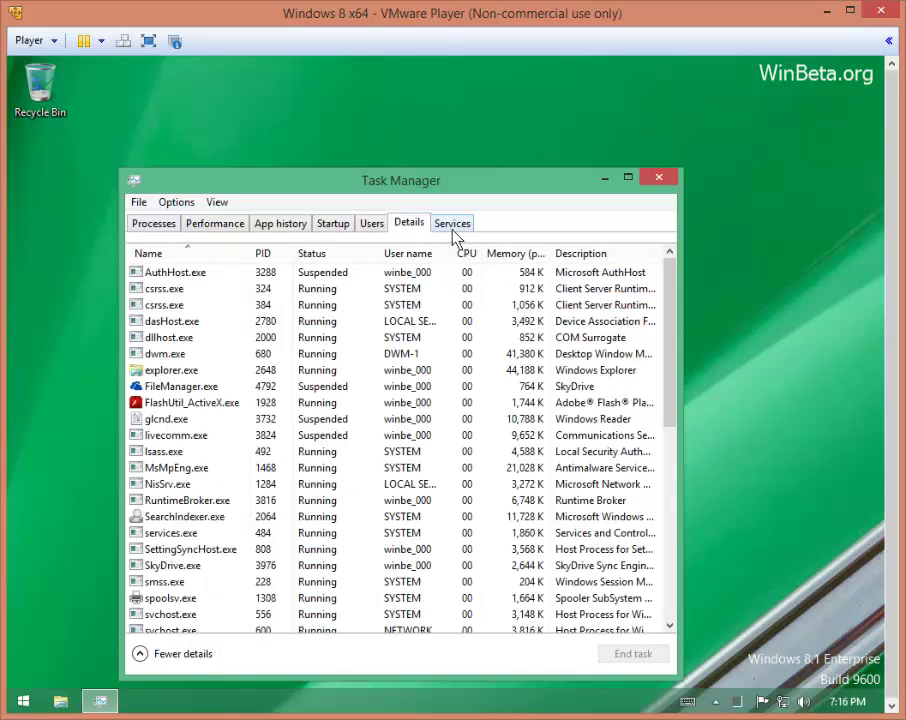
{"action": "left_click", "coordinate": [453, 228]}
{"action": "left_click", "coordinate": [185, 205]}
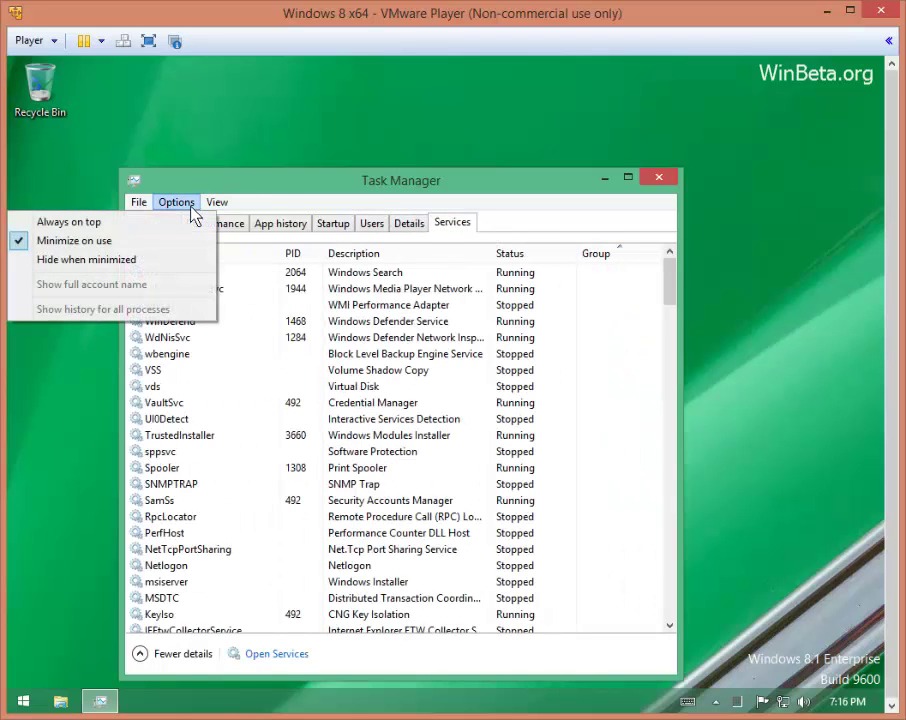
{"action": "left_click", "coordinate": [582, 188]}
{"action": "left_click", "coordinate": [659, 177]}
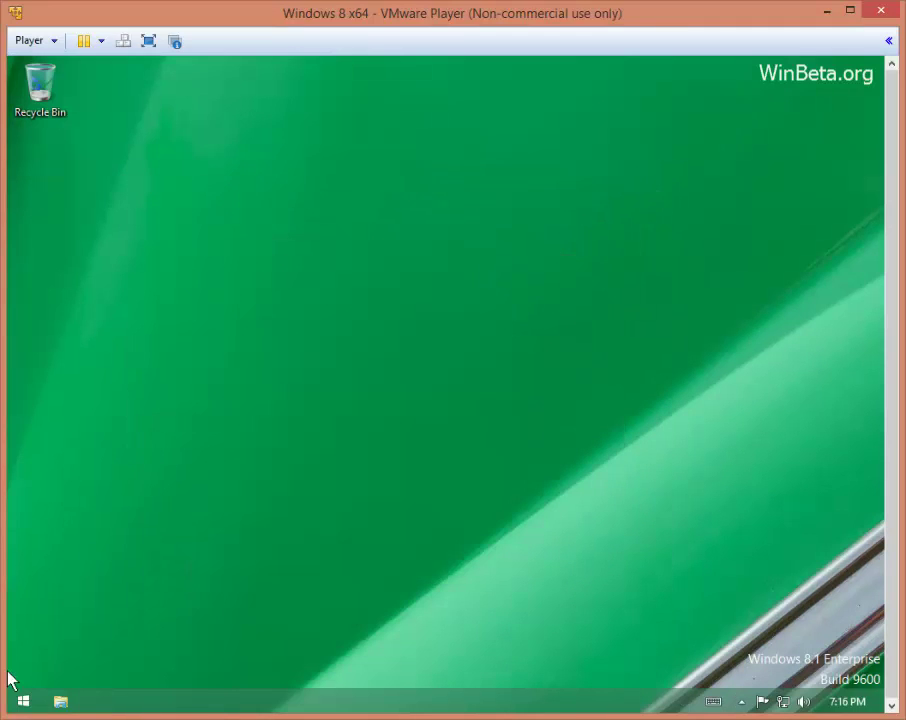
Step: Sign out of Windows, dismiss the lock screen and sign back in with the account password
{"action": "right_click", "coordinate": [23, 701]}
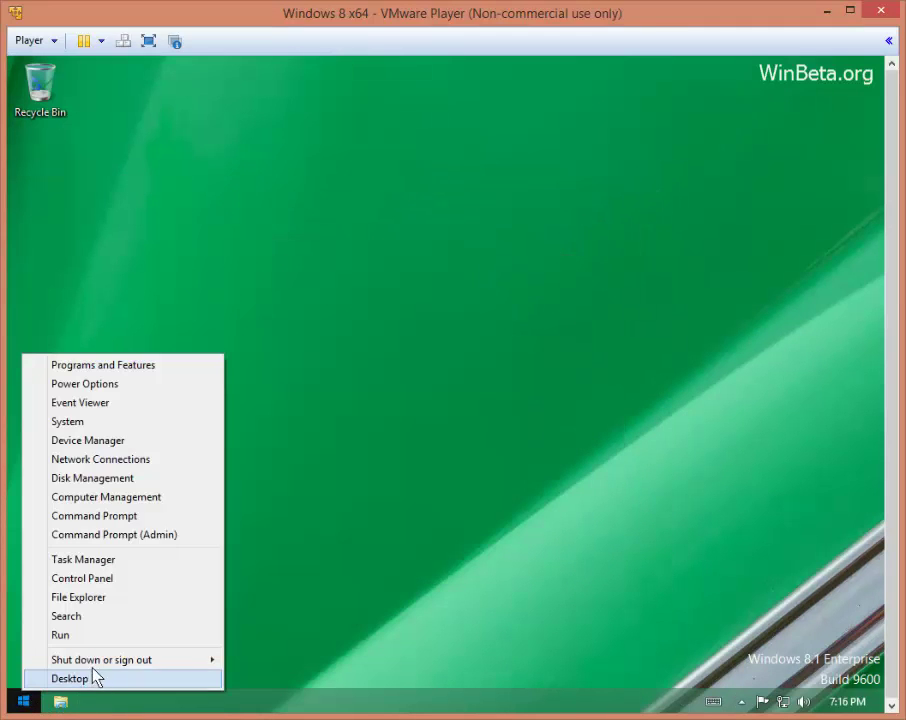
{"action": "mouse_move", "coordinate": [95, 662]}
{"action": "left_click", "coordinate": [265, 660]}
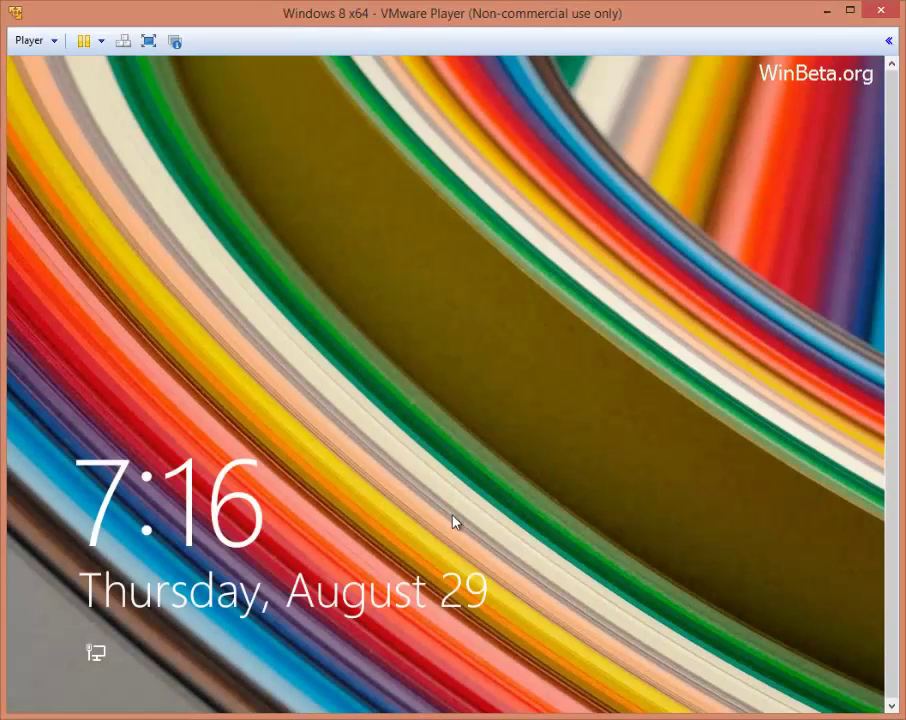
{"action": "left_click", "coordinate": [444, 590]}
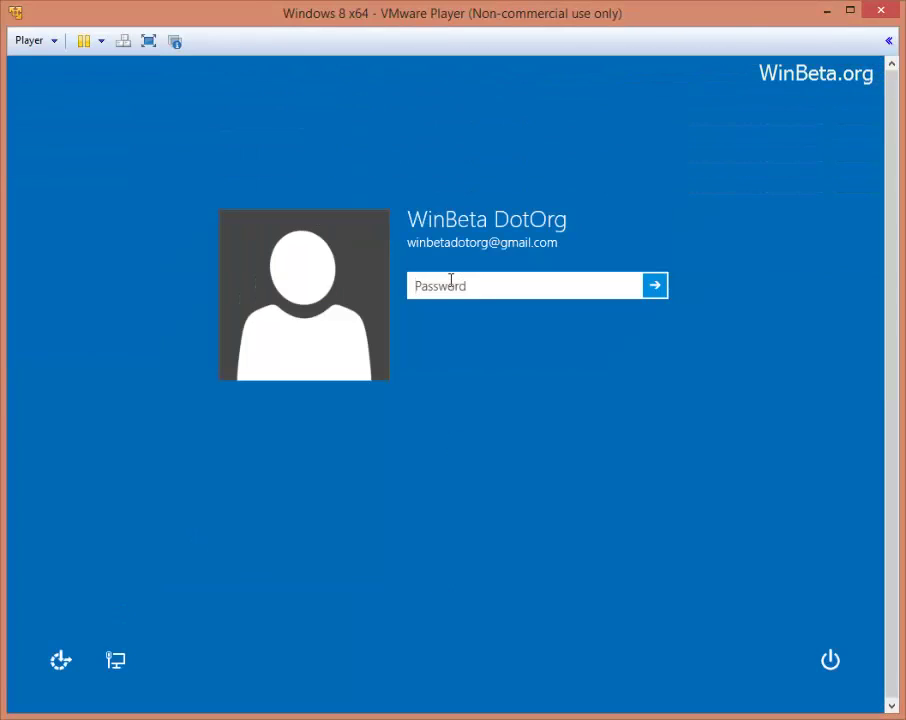
{"action": "type", "text": "••"}
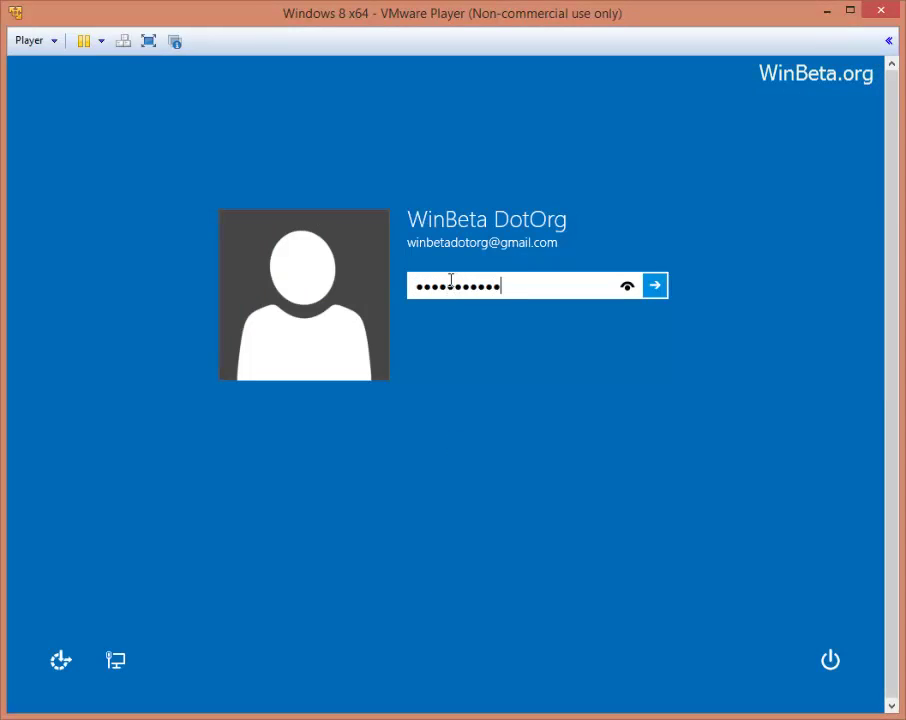
{"action": "key", "text": "Return"}
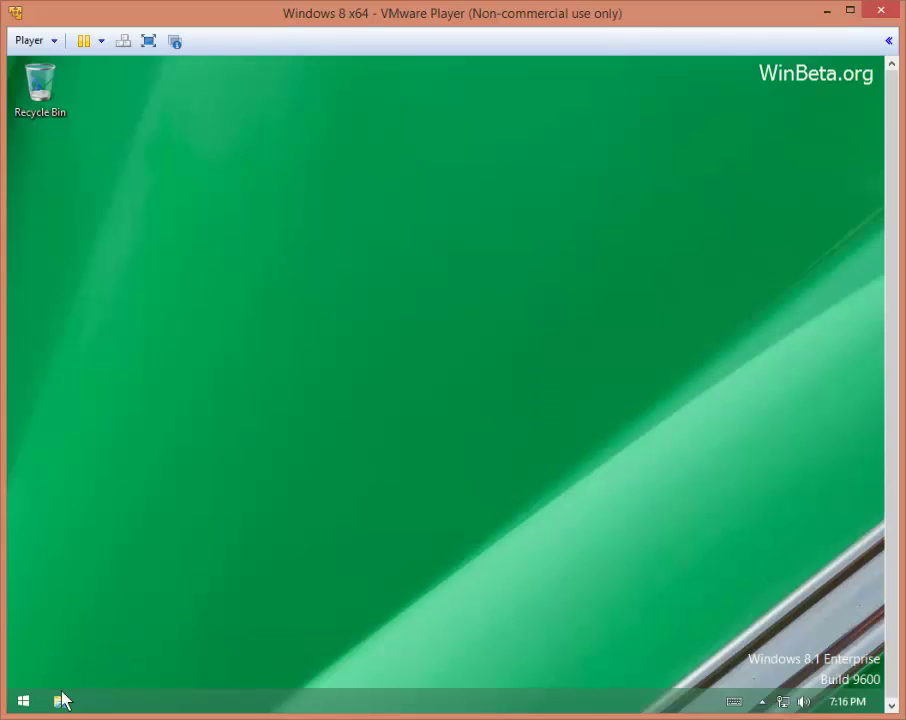
Step: Search everywhere for "microsoft windows 8" using the Search charm
{"action": "left_click", "coordinate": [24, 701]}
{"action": "left_click", "coordinate": [26, 703]}
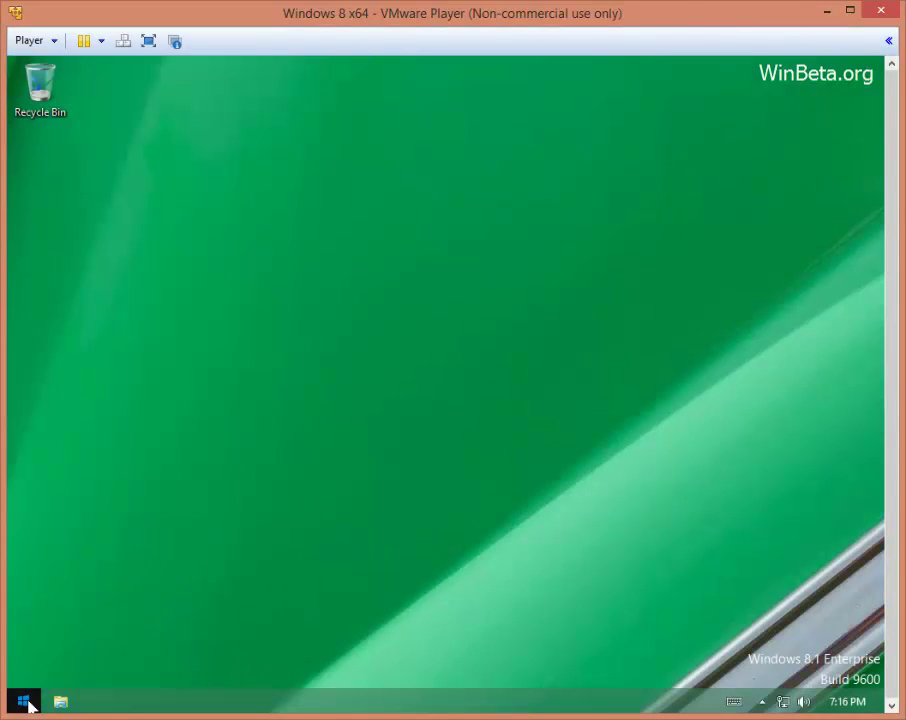
{"action": "right_click", "coordinate": [32, 700]}
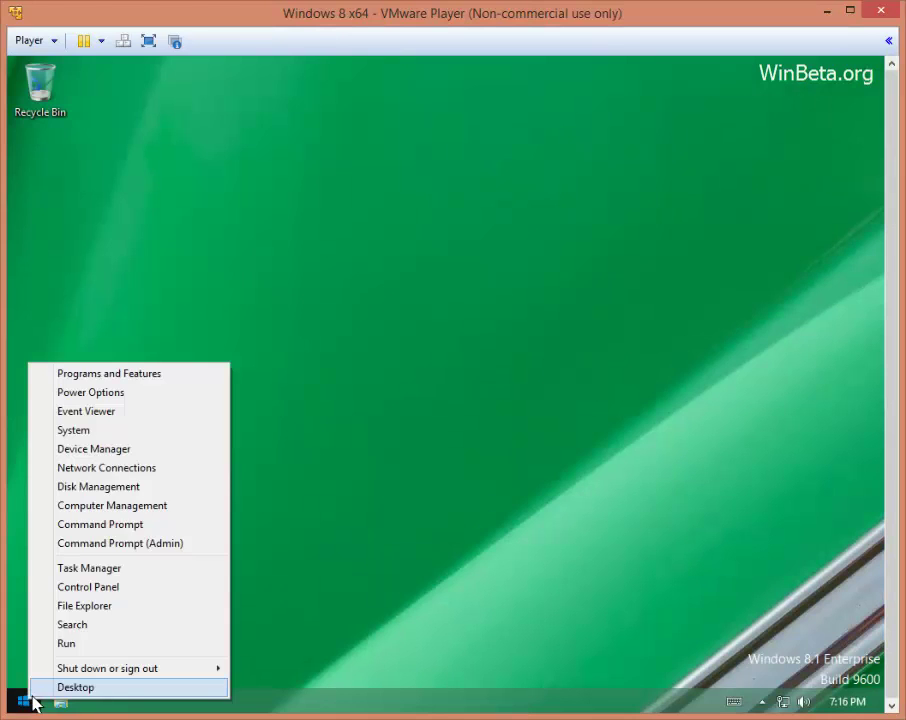
{"action": "left_click", "coordinate": [97, 630]}
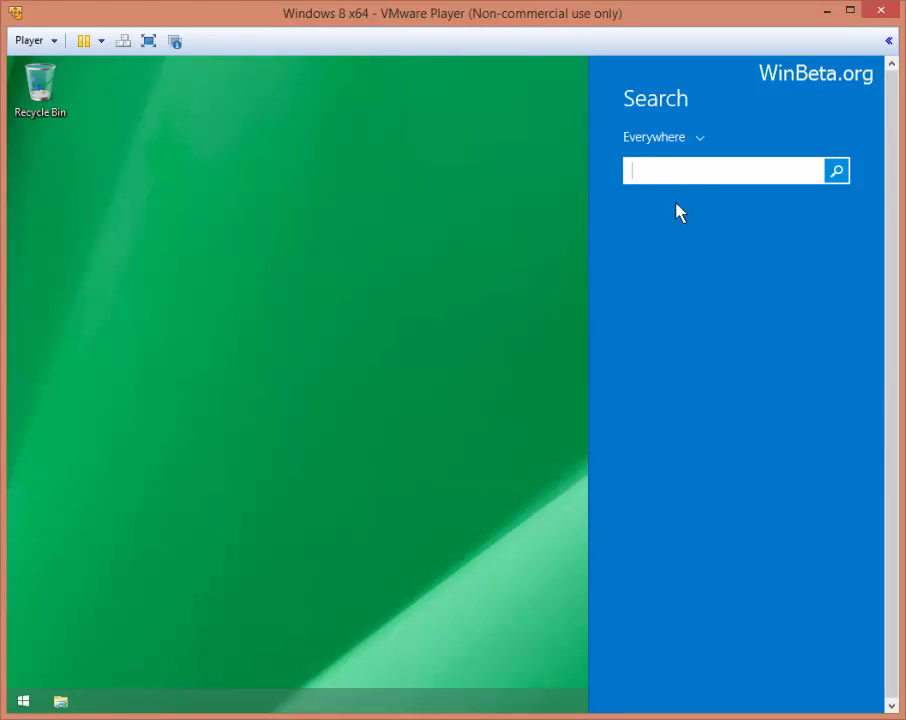
{"action": "type", "text": "microsoft wind"}
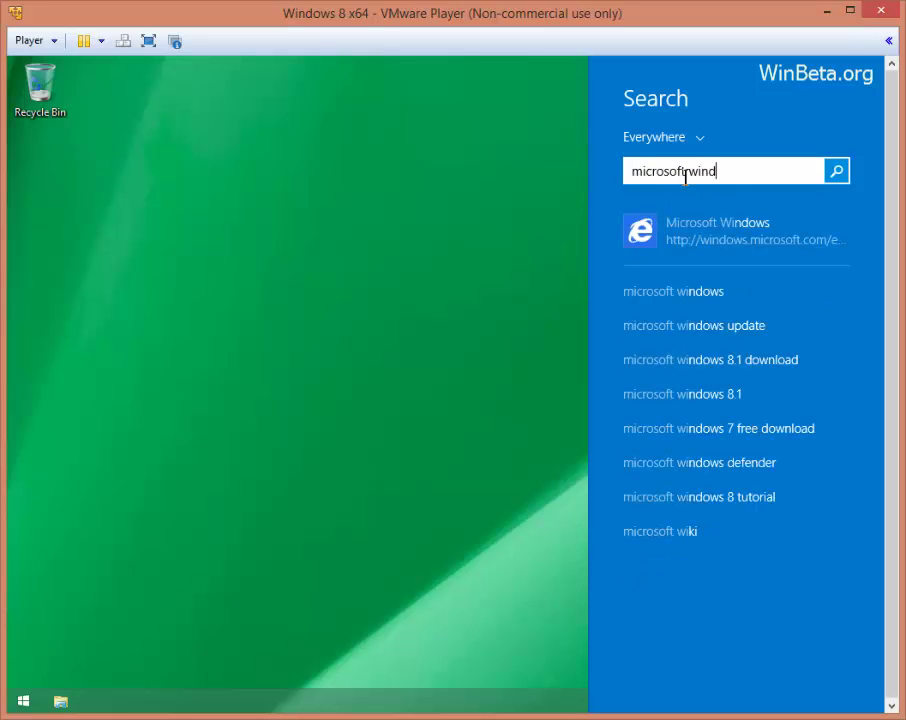
{"action": "type", "text": "ows 8"}
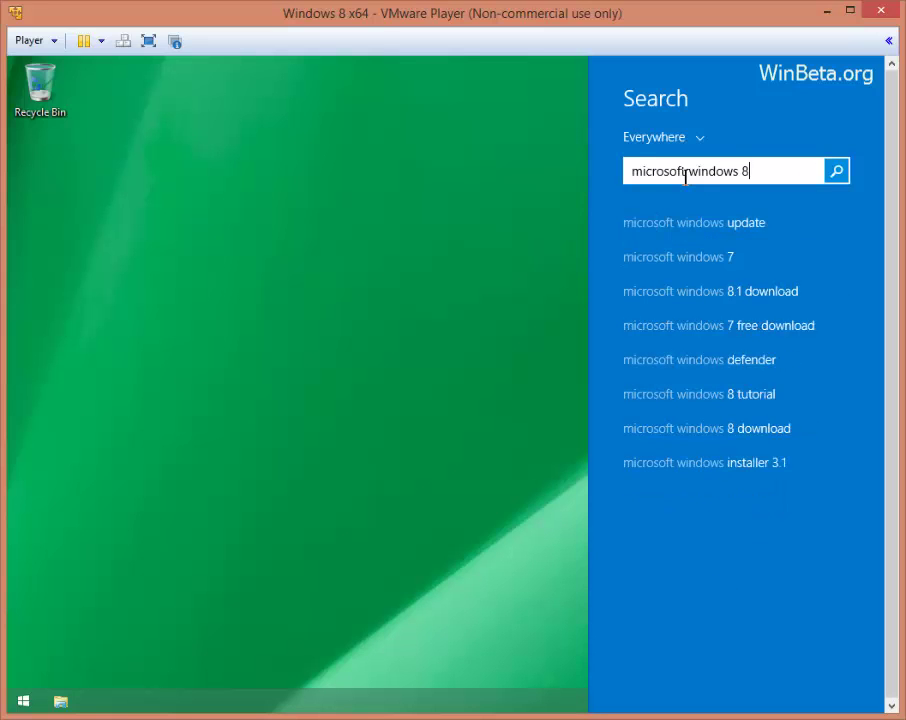
{"action": "key", "text": "Return"}
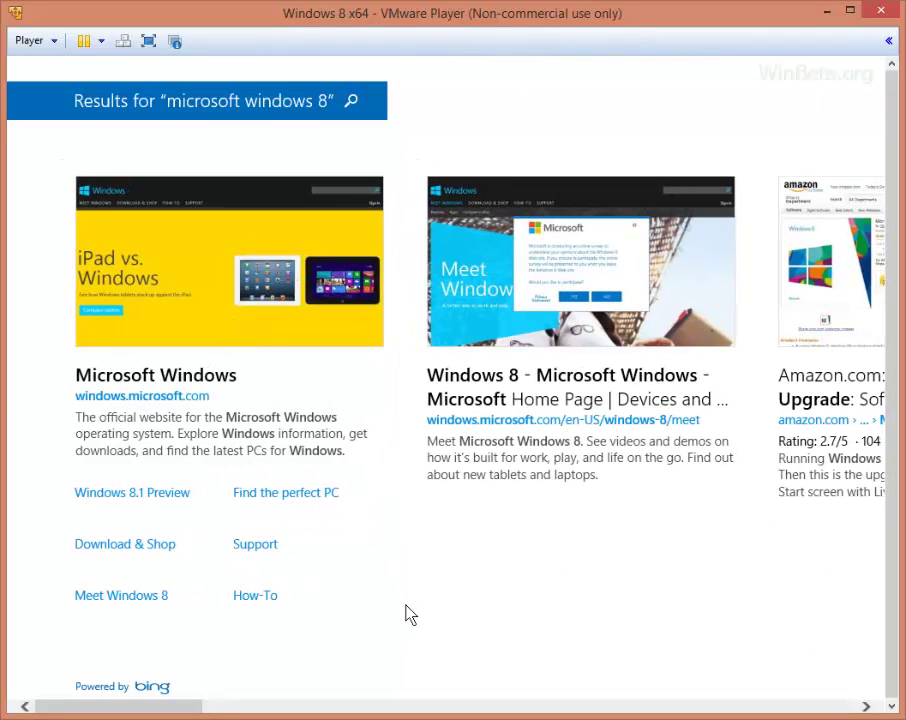
Step: Browse the search results, open the Microsoft Home Page result and look down the web page
{"action": "scroll", "coordinate": [410, 614], "scroll_direction": "down", "scroll_amount": 3}
{"action": "scroll", "coordinate": [410, 614], "scroll_direction": "down", "scroll_amount": 3}
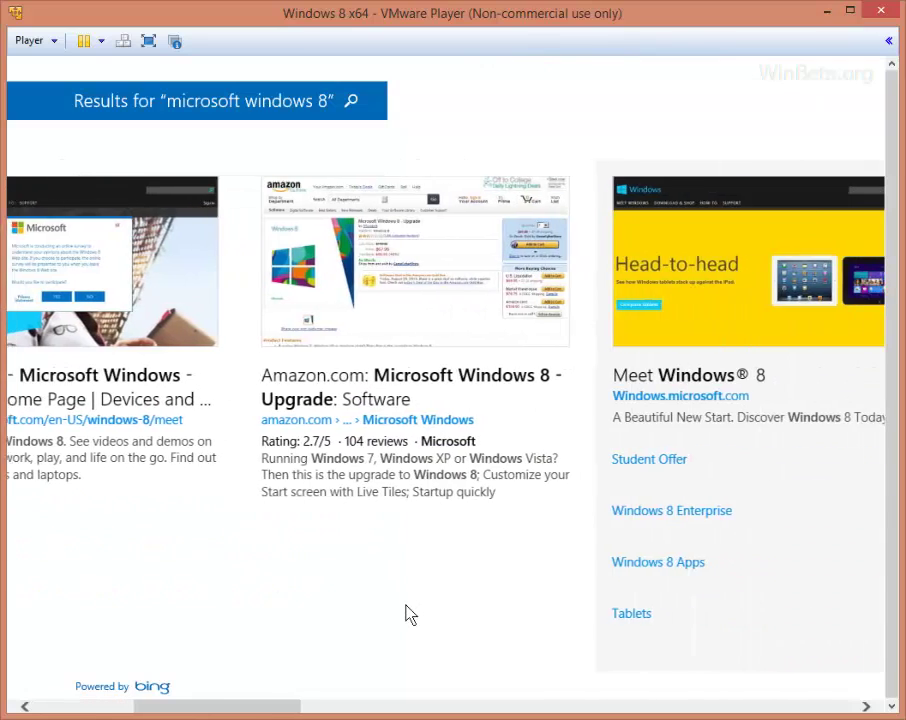
{"action": "scroll", "coordinate": [410, 614], "scroll_direction": "down", "scroll_amount": 6}
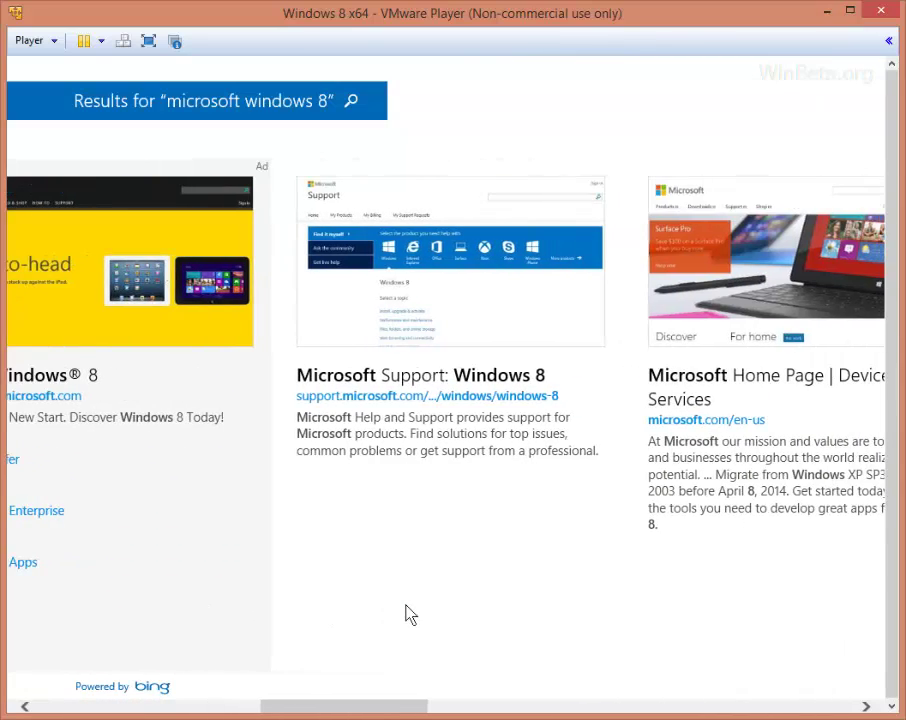
{"action": "scroll", "coordinate": [410, 614], "scroll_direction": "down", "scroll_amount": 4}
{"action": "left_click", "coordinate": [398, 468]}
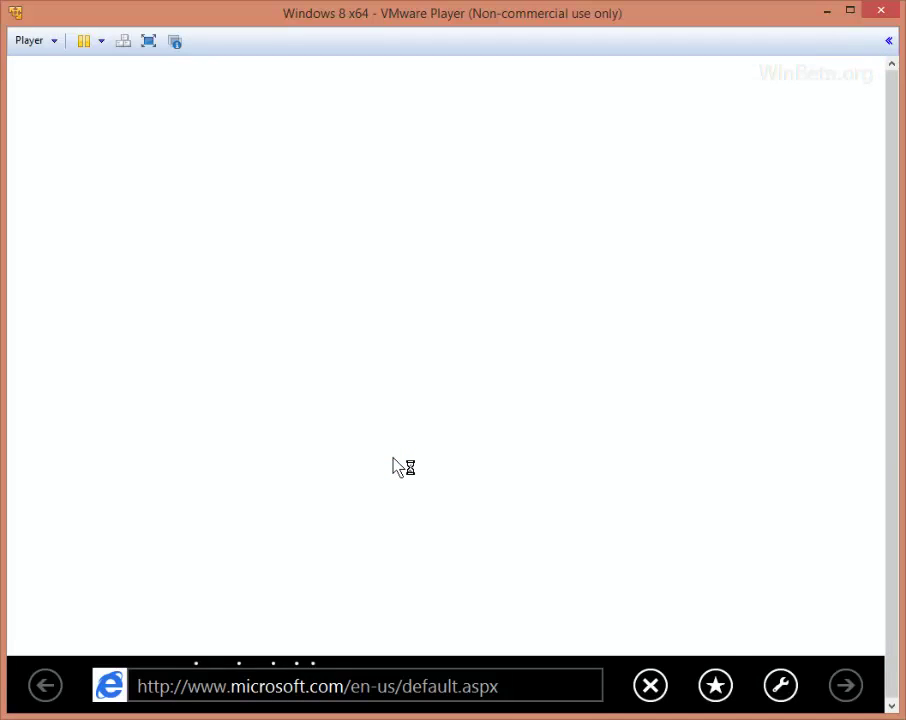
{"action": "scroll", "coordinate": [402, 466], "scroll_direction": "down", "scroll_amount": 5}
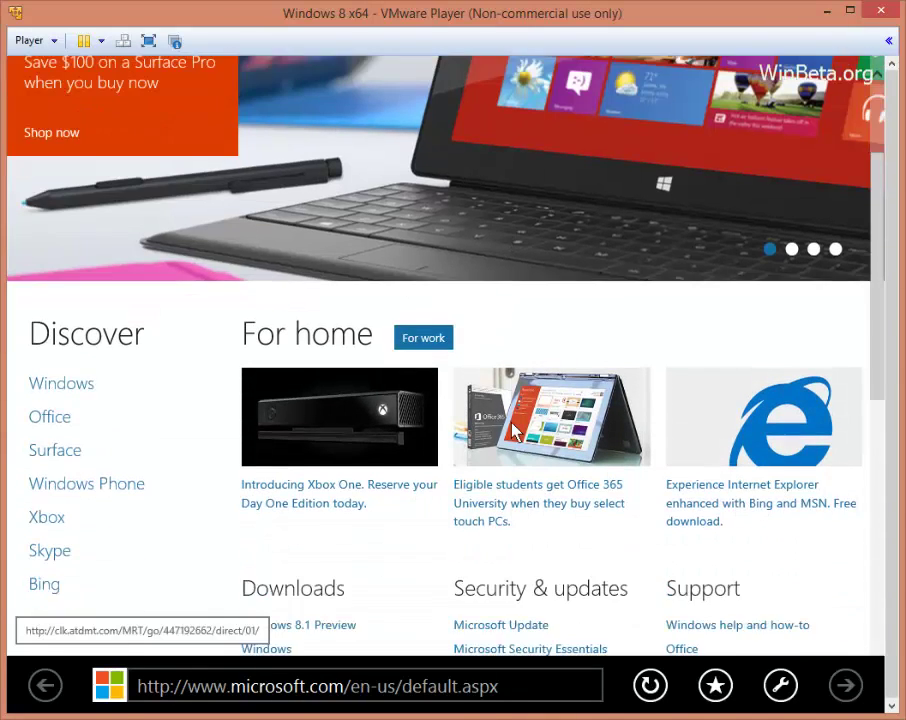
{"action": "scroll", "coordinate": [404, 530], "scroll_direction": "down", "scroll_amount": 3}
Step: Return to the Start screen, look across its tiles and open the Calendar app
{"action": "key", "text": "super"}
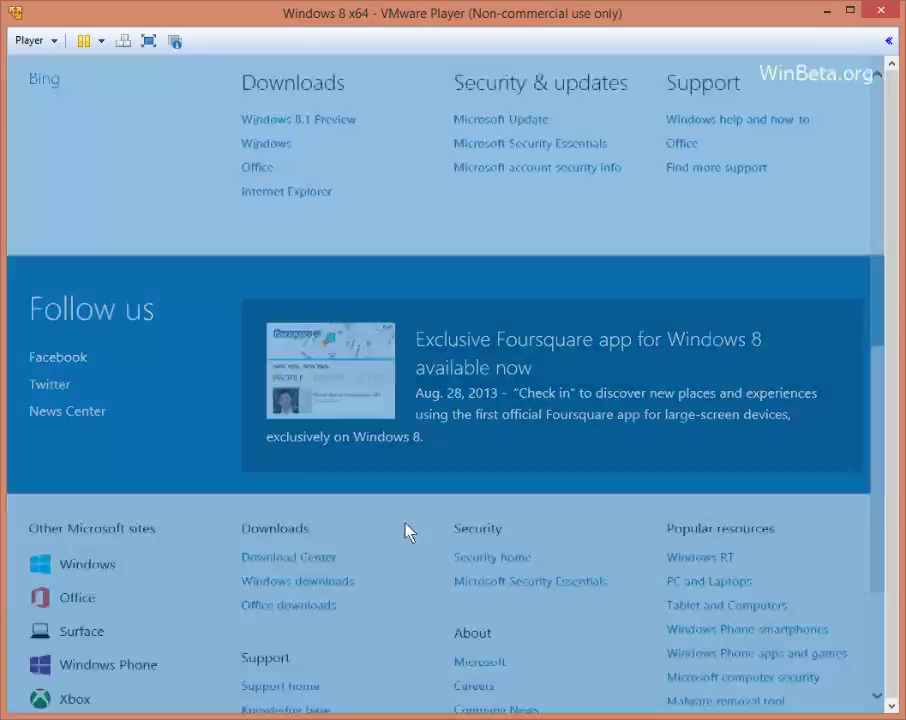
{"action": "scroll", "coordinate": [400, 521], "scroll_direction": "down", "scroll_amount": 4}
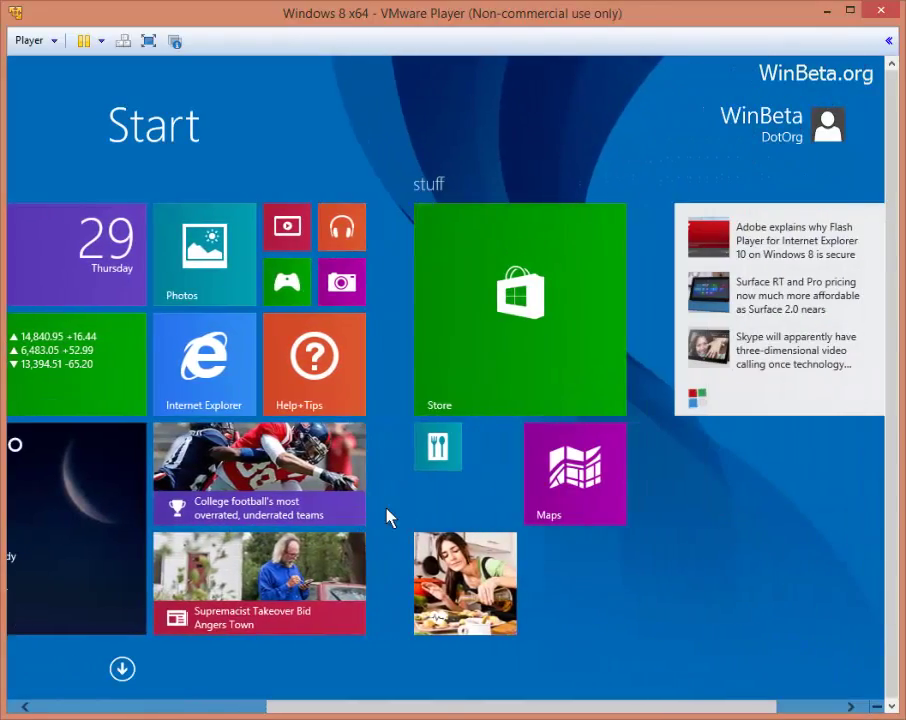
{"action": "scroll", "coordinate": [389, 517], "scroll_direction": "up", "scroll_amount": 4}
{"action": "left_click", "coordinate": [402, 256]}
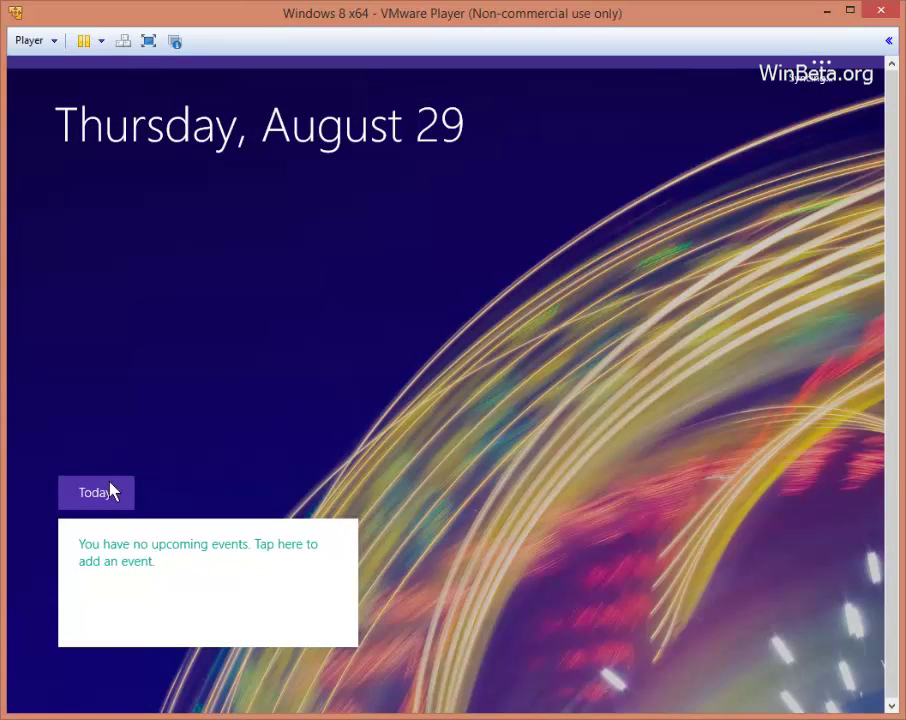
Step: Return to Start, open Control Panel from the full apps list and display its items as large icons
{"action": "key", "text": "super"}
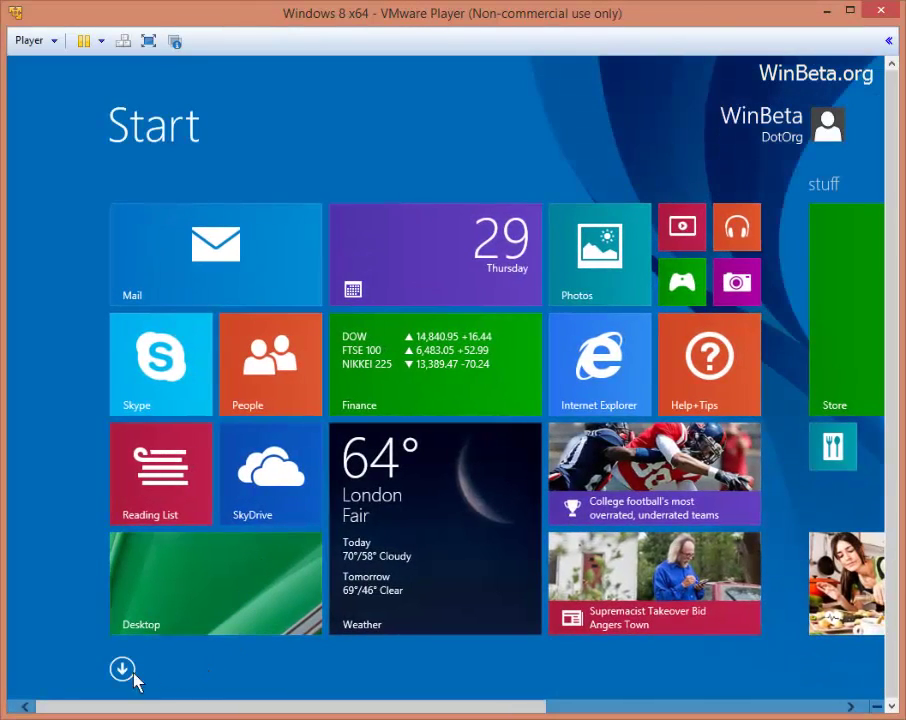
{"action": "left_click", "coordinate": [117, 669]}
{"action": "scroll", "coordinate": [420, 590], "scroll_direction": "down", "scroll_amount": 5}
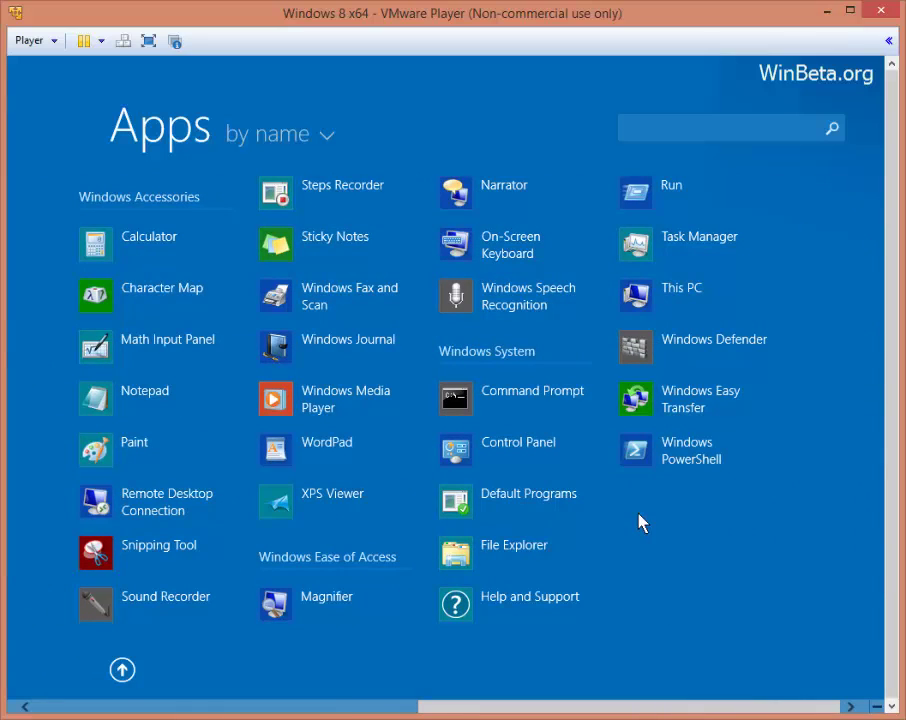
{"action": "left_click", "coordinate": [546, 447]}
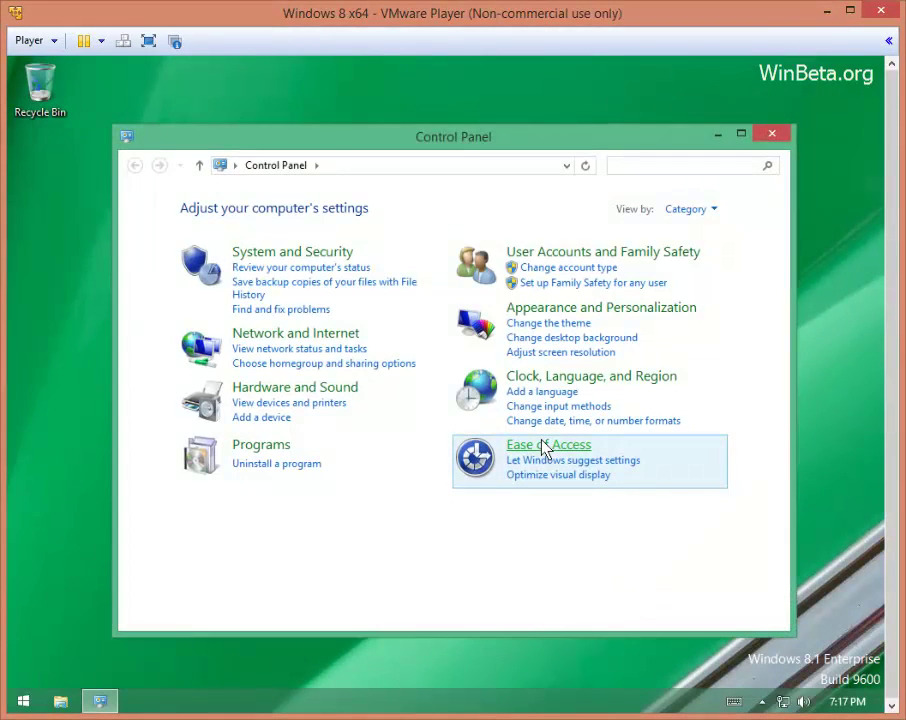
{"action": "left_click", "coordinate": [689, 212]}
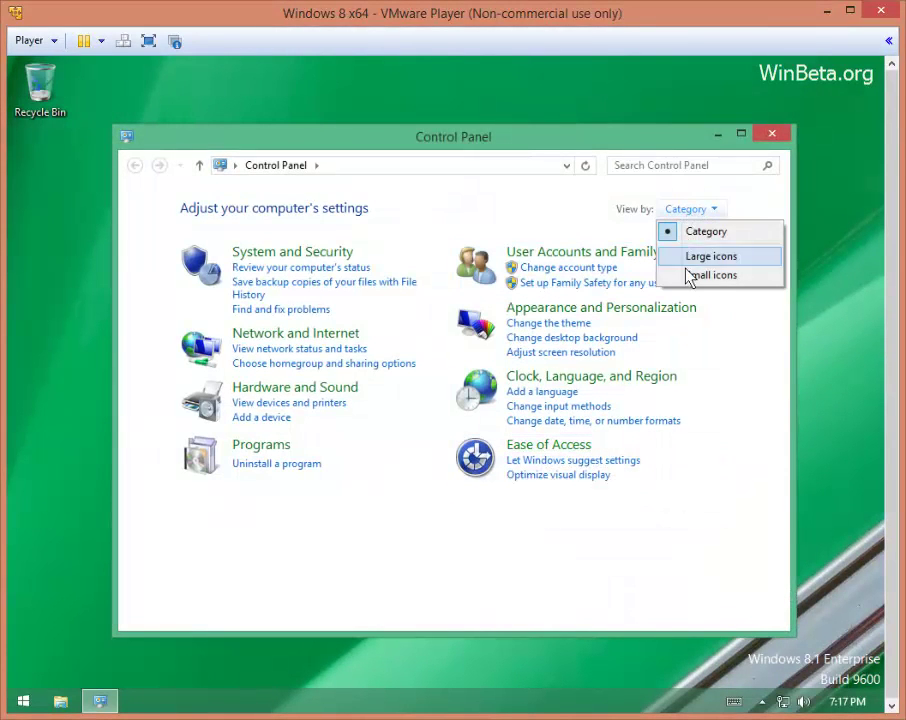
{"action": "left_click", "coordinate": [692, 262]}
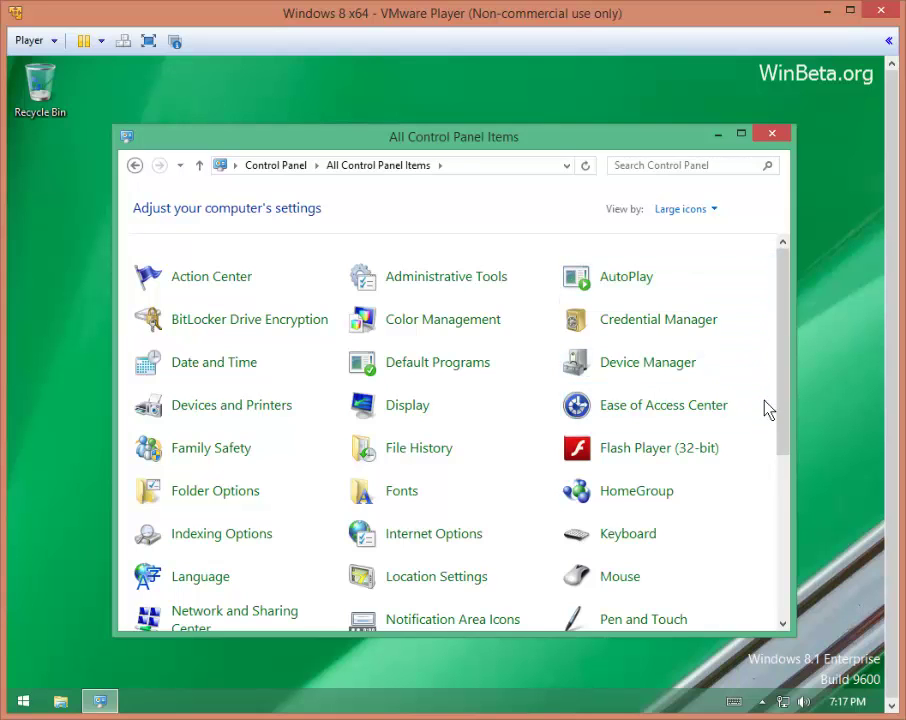
Step: Open Pen and Touch from Control Panel, view its Double-Tap Settings and close both dialogs
{"action": "scroll", "coordinate": [742, 449], "scroll_direction": "down", "scroll_amount": 3}
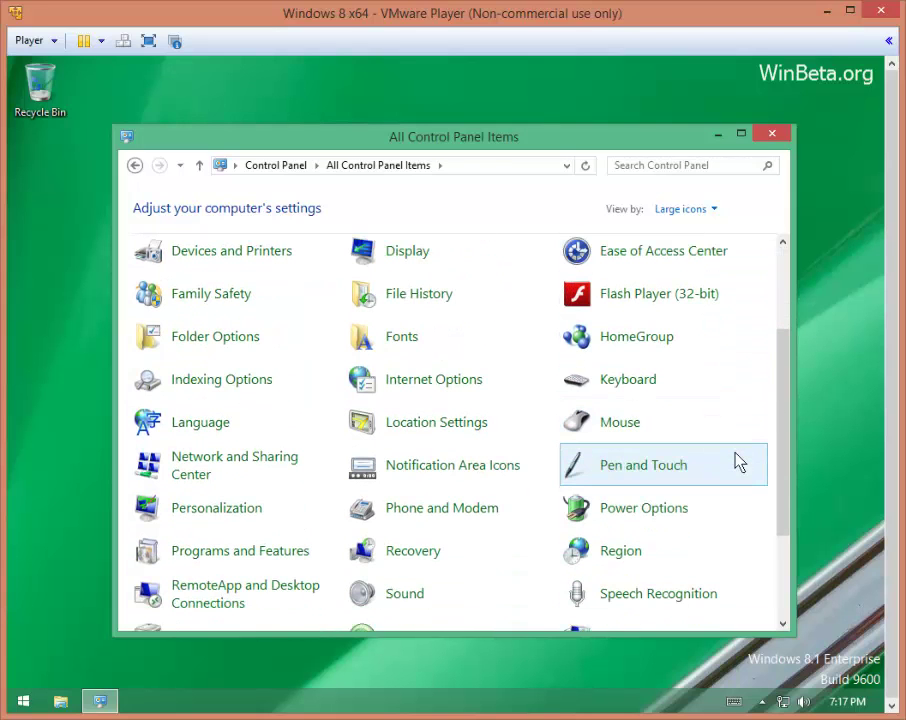
{"action": "left_click", "coordinate": [650, 467]}
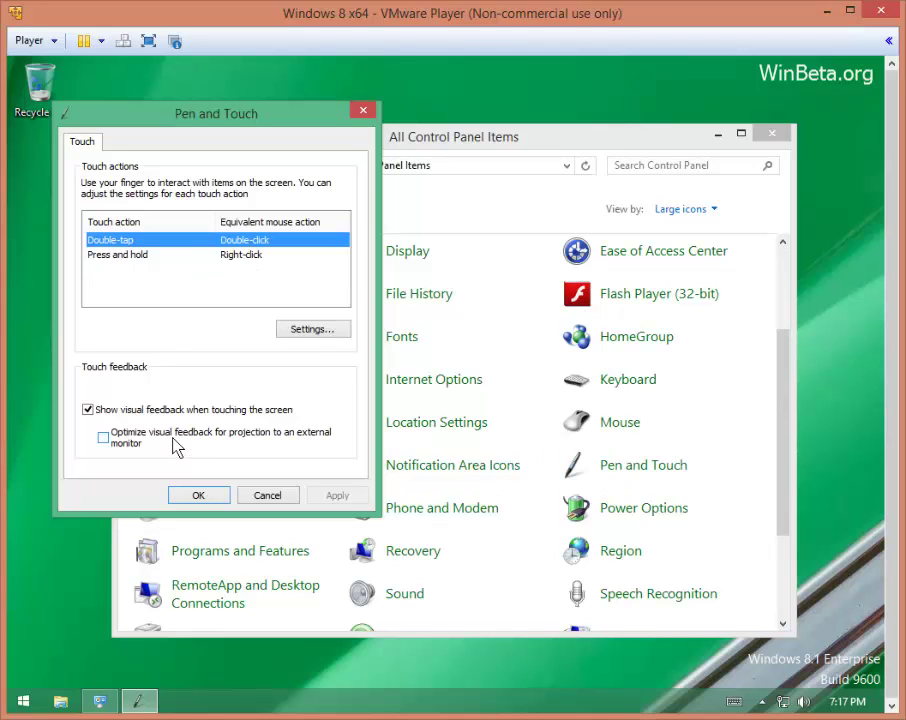
{"action": "left_click", "coordinate": [300, 328]}
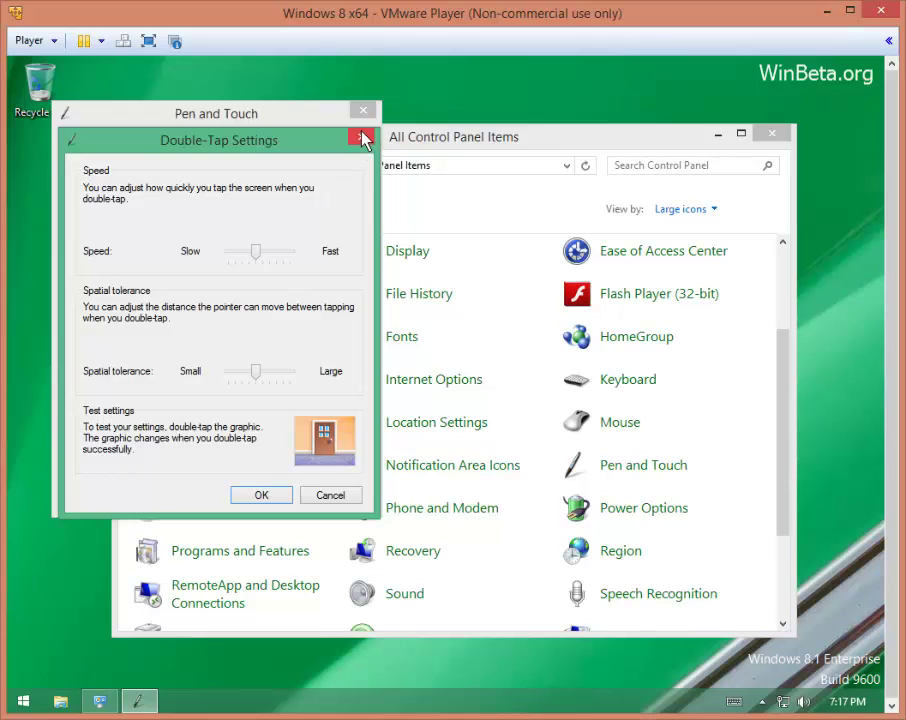
{"action": "left_click", "coordinate": [362, 138]}
{"action": "left_click", "coordinate": [364, 112]}
Step: Open Tablet PC Settings, view its display options and the Other handedness options, and close the dialog
{"action": "scroll", "coordinate": [500, 468], "scroll_direction": "down", "scroll_amount": 1}
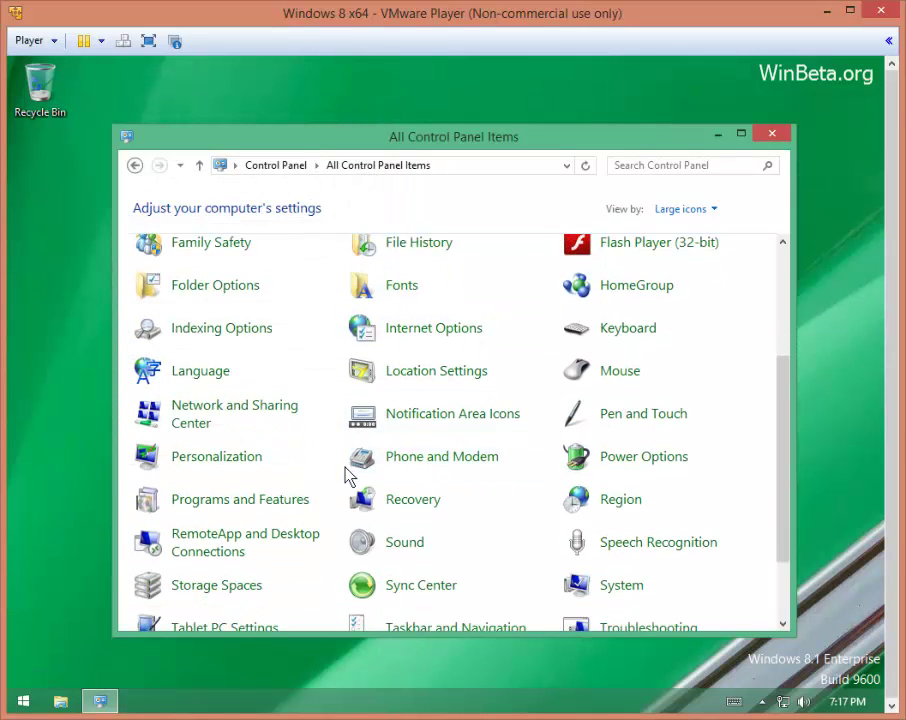
{"action": "scroll", "coordinate": [347, 477], "scroll_direction": "down", "scroll_amount": 3}
{"action": "left_click", "coordinate": [244, 527]}
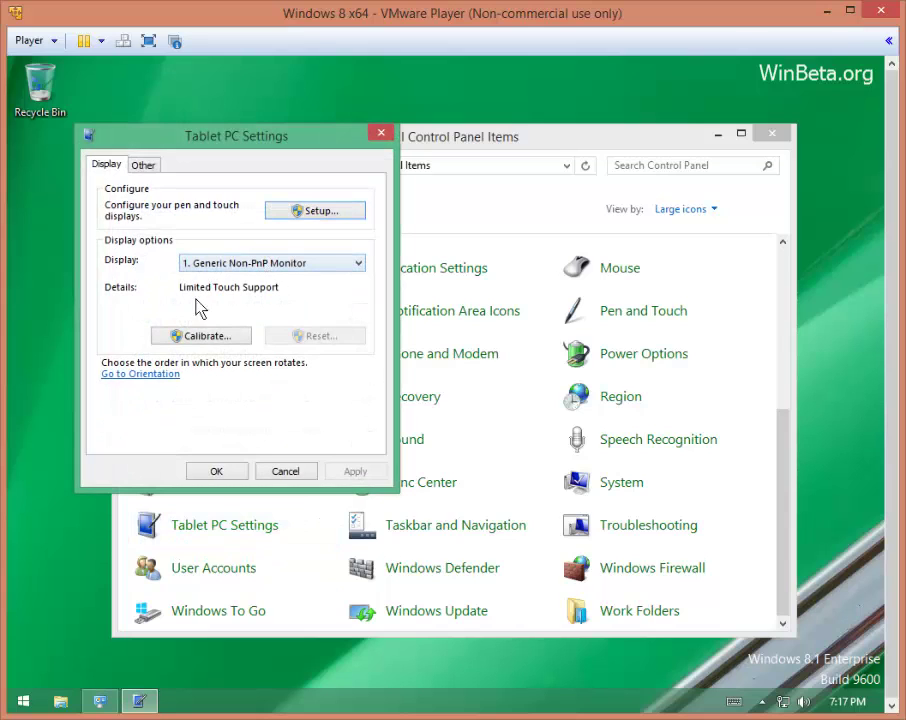
{"action": "left_click", "coordinate": [143, 165]}
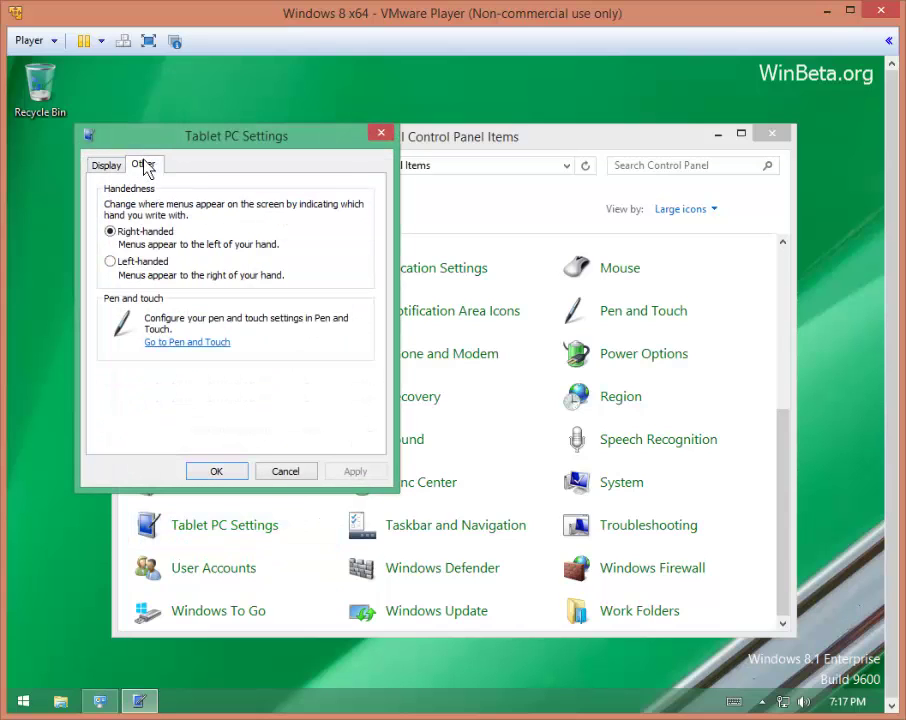
{"action": "left_click", "coordinate": [381, 134]}
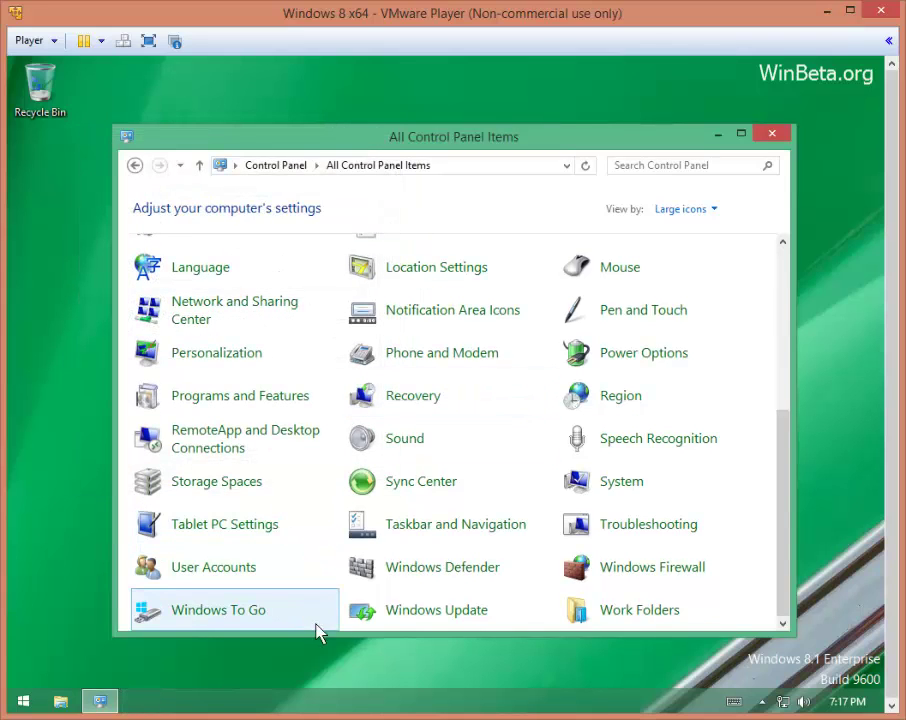
Step: View the Work Folders page and the RemoteApp and Desktop Connections access wizard, returning to the full Control Panel list
{"action": "left_click", "coordinate": [639, 611]}
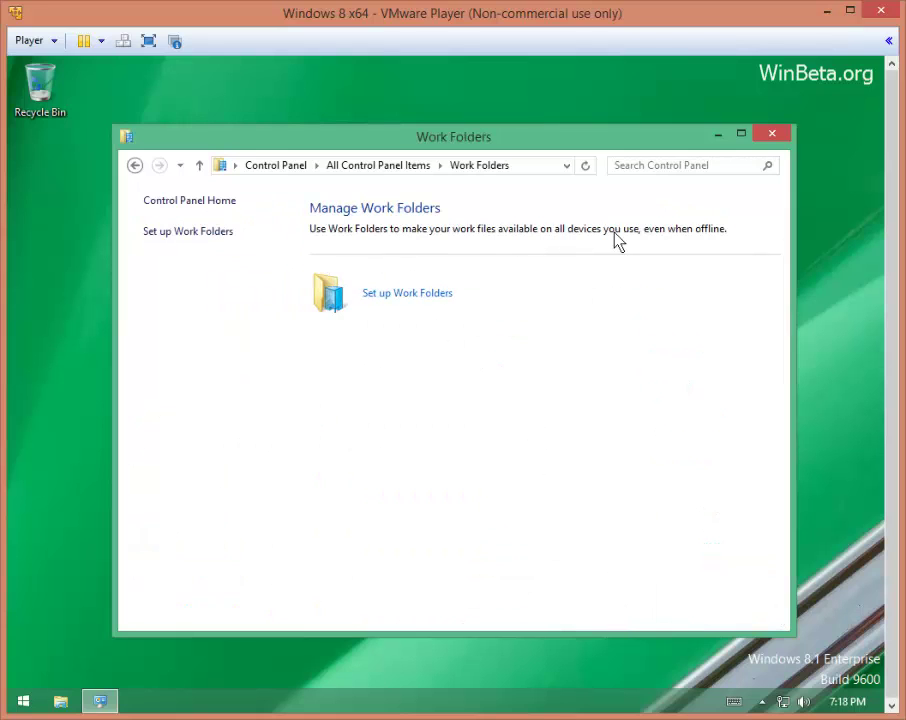
{"action": "left_click", "coordinate": [133, 166]}
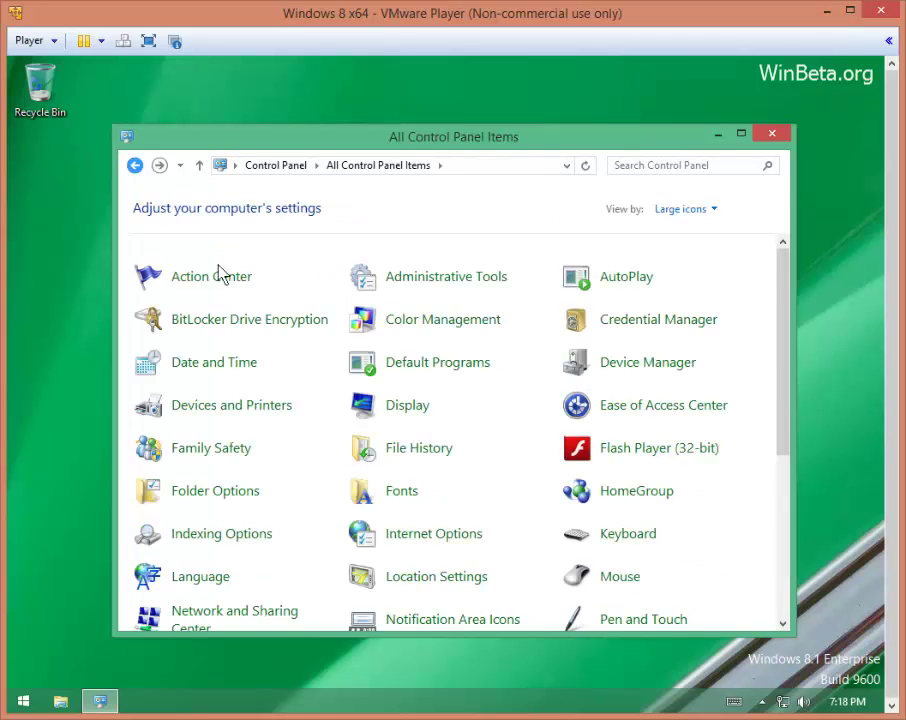
{"action": "scroll", "coordinate": [218, 268], "scroll_direction": "down", "scroll_amount": 4}
{"action": "scroll", "coordinate": [569, 605], "scroll_direction": "down", "scroll_amount": 2}
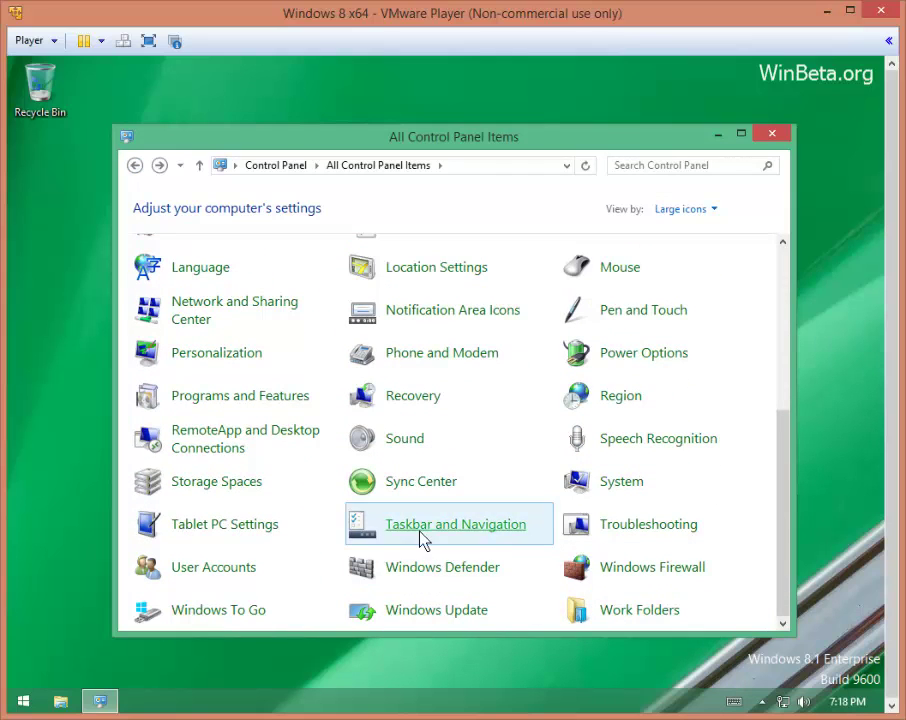
{"action": "left_click", "coordinate": [218, 456]}
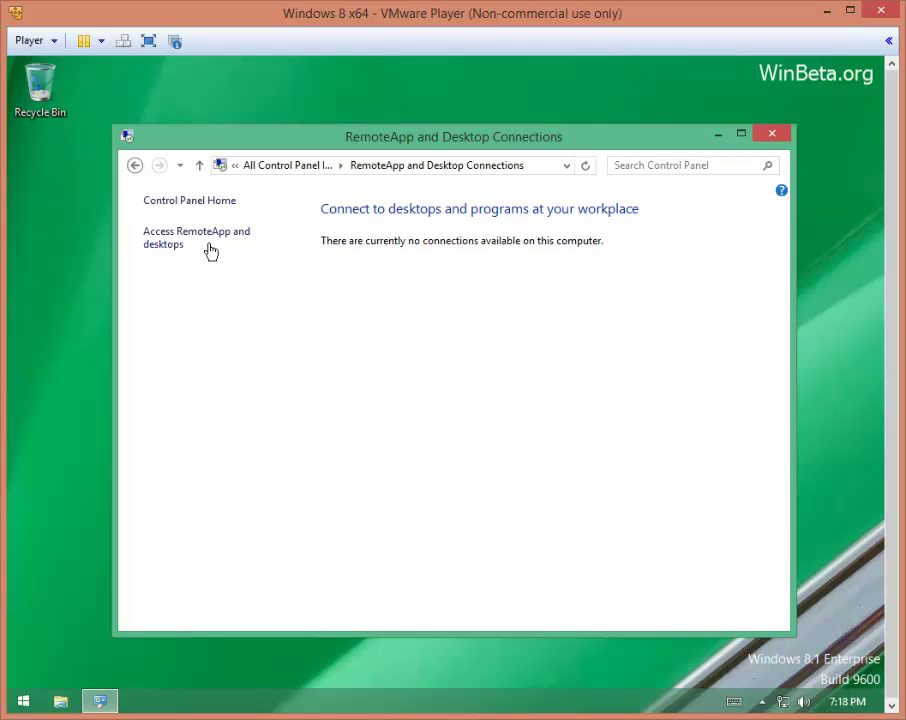
{"action": "left_click", "coordinate": [210, 249]}
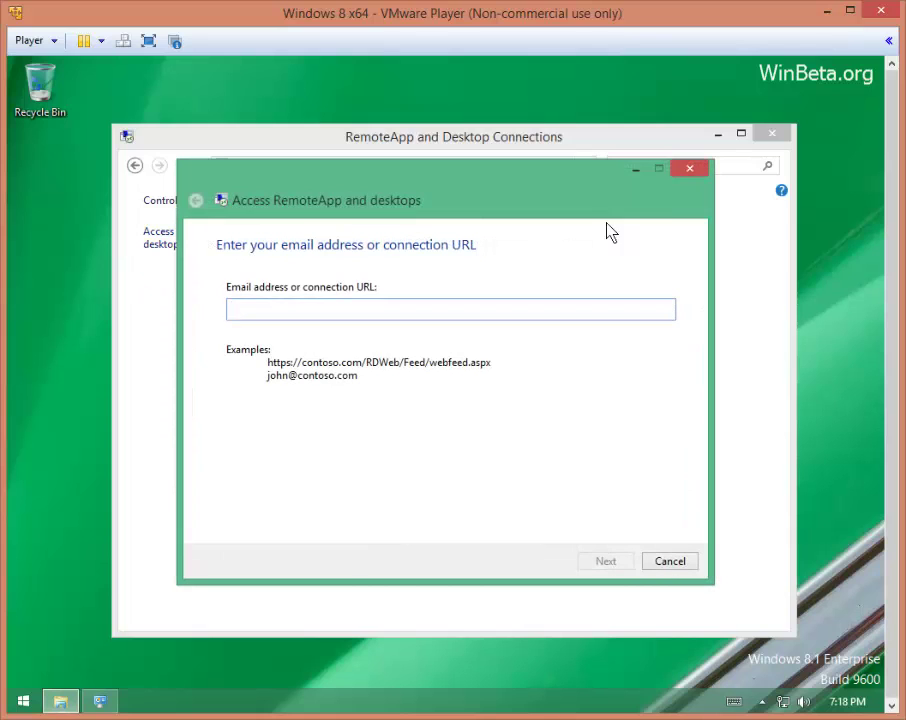
{"action": "left_click", "coordinate": [689, 168]}
{"action": "left_click", "coordinate": [135, 167]}
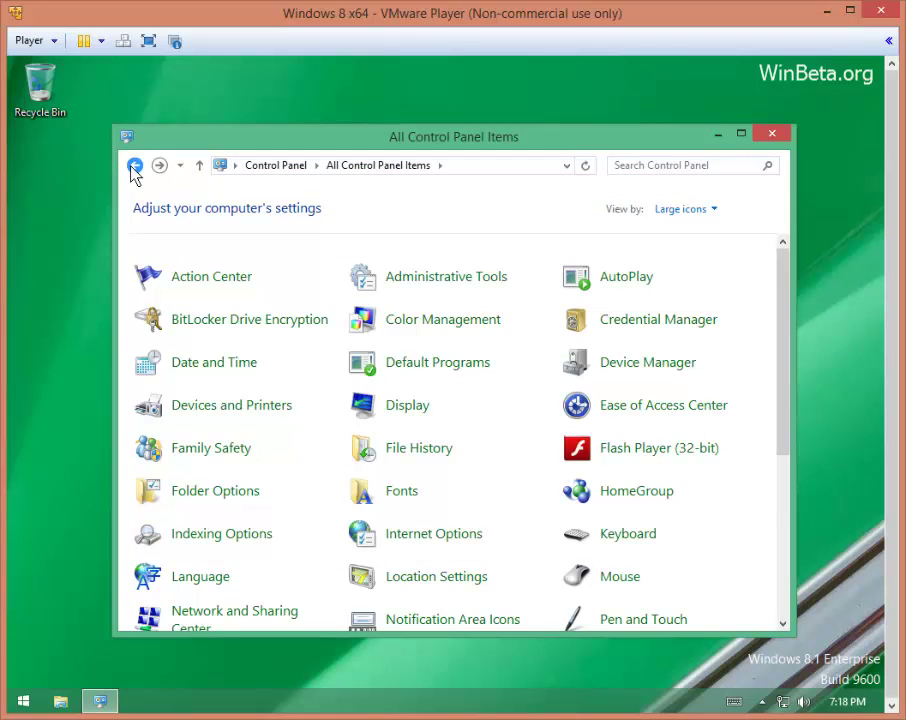
Step: View the Family Safety setup page and return to the All Control Panel Items list
{"action": "scroll", "coordinate": [478, 498], "scroll_direction": "down", "scroll_amount": 1}
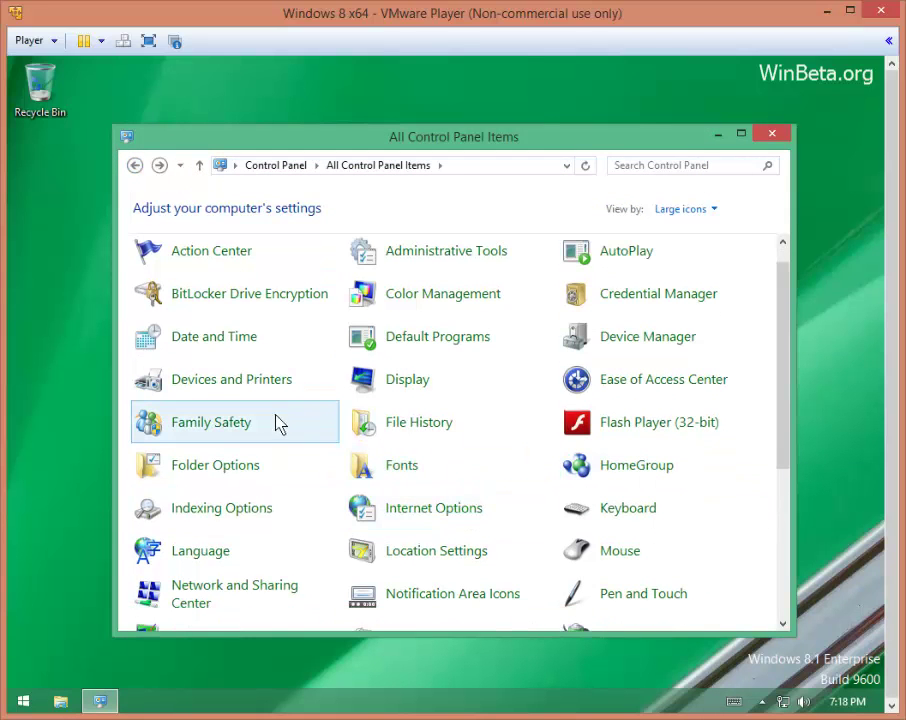
{"action": "left_click", "coordinate": [241, 429]}
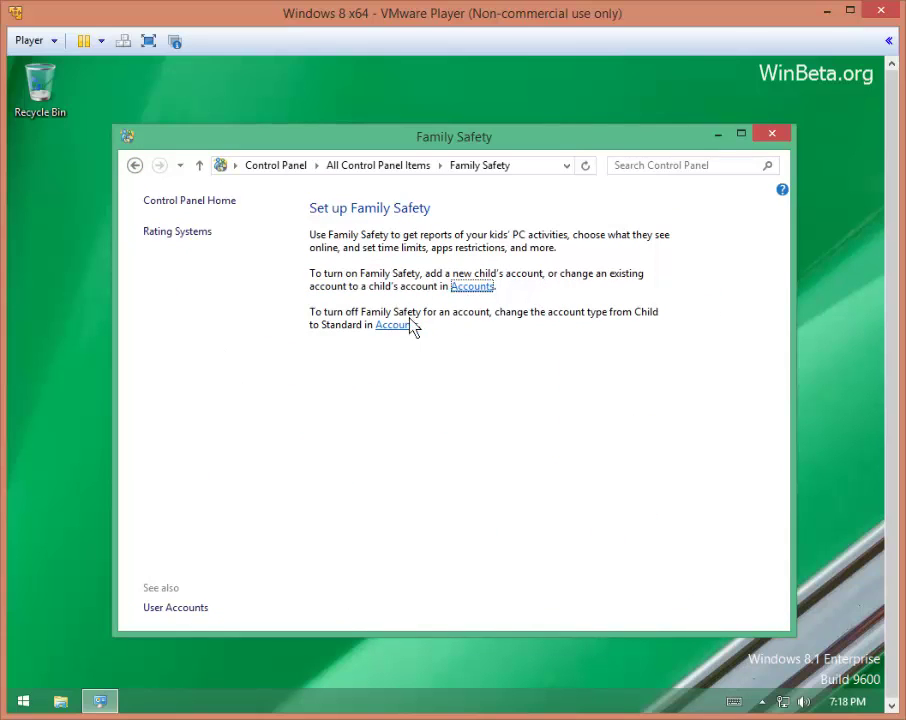
{"action": "left_click", "coordinate": [134, 166]}
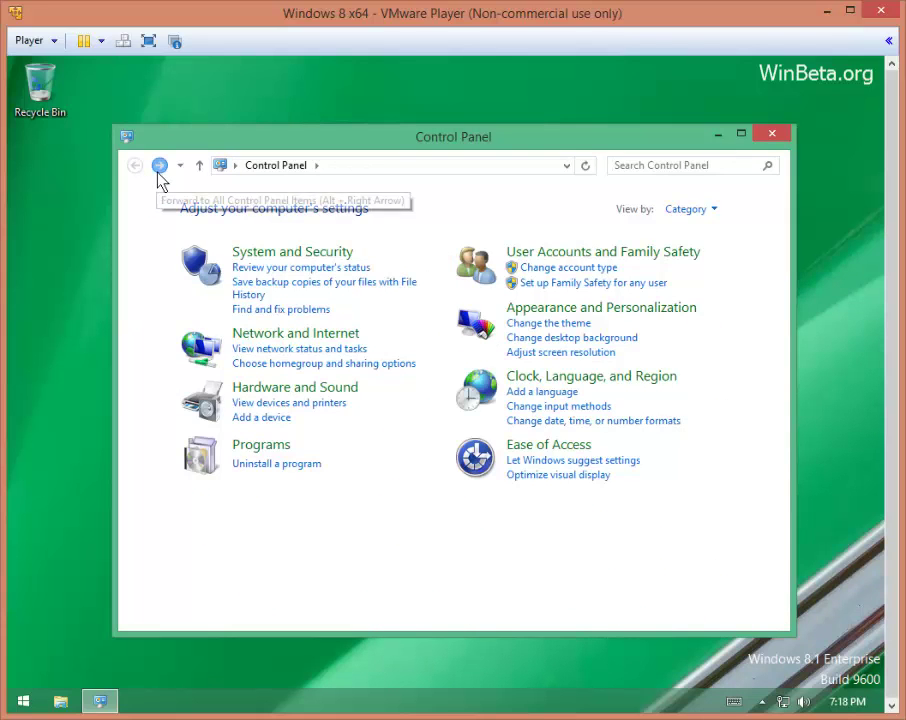
{"action": "left_click", "coordinate": [159, 166]}
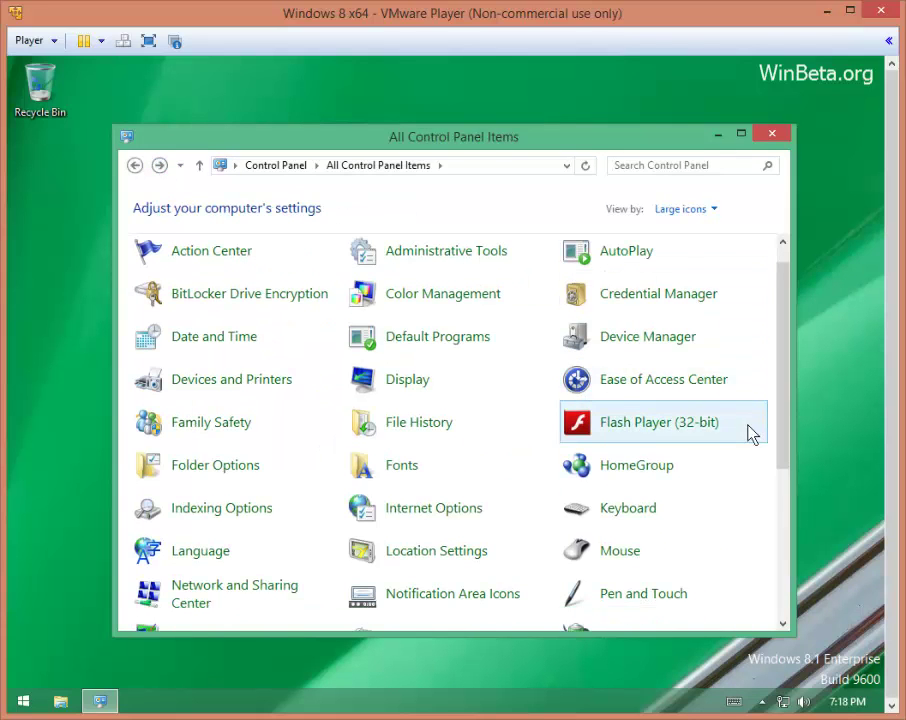
Step: Open the Recovery item and follow its link to refreshing the PC in PC settings
{"action": "scroll", "coordinate": [740, 428], "scroll_direction": "down", "scroll_amount": 2}
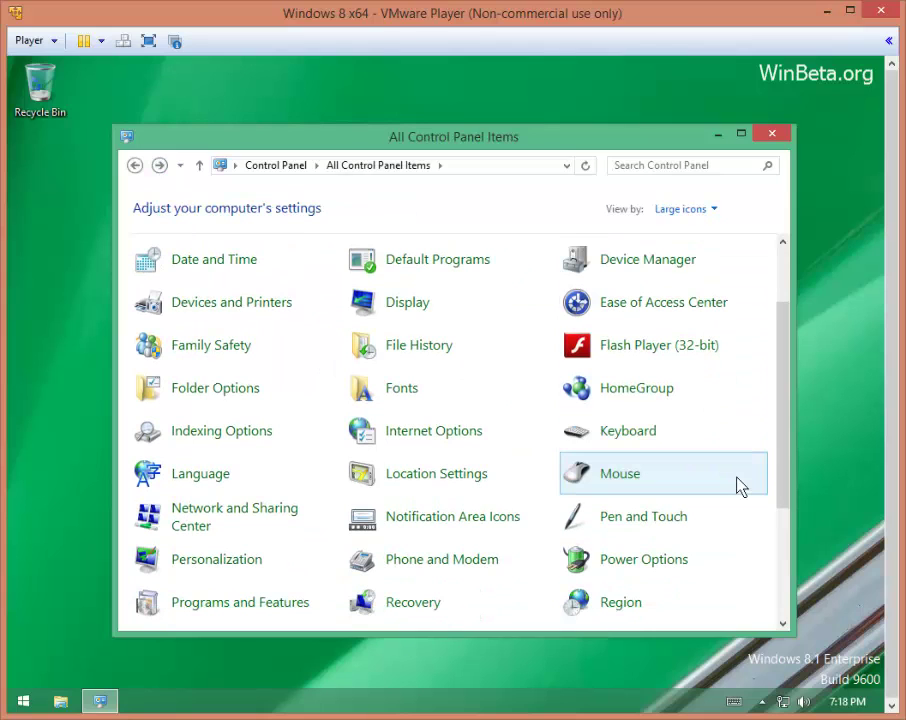
{"action": "scroll", "coordinate": [440, 570], "scroll_direction": "down", "scroll_amount": 1}
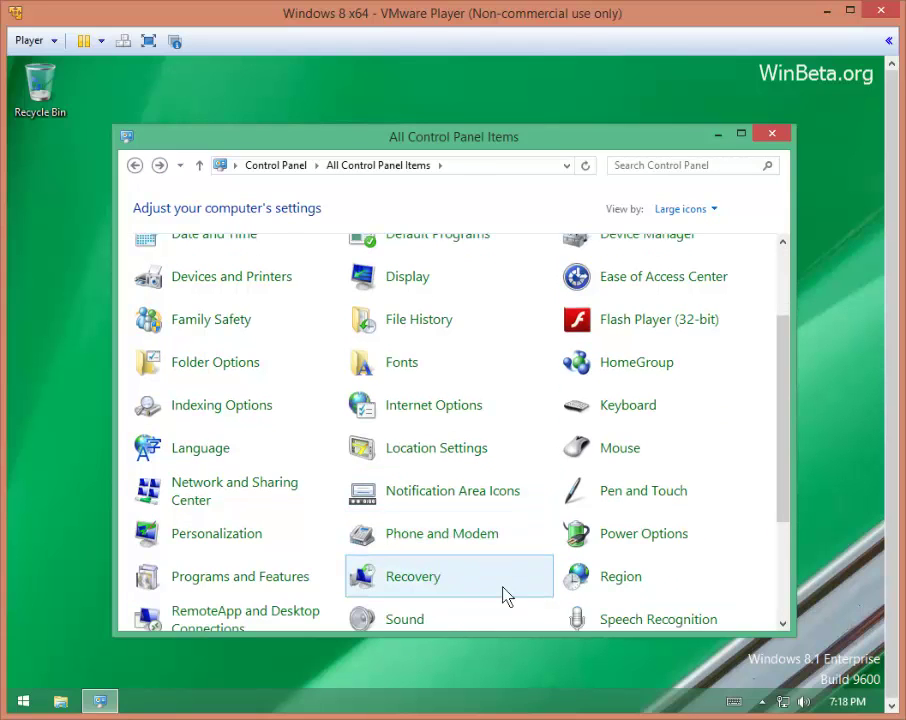
{"action": "scroll", "coordinate": [490, 595], "scroll_direction": "down", "scroll_amount": 1}
{"action": "scroll", "coordinate": [476, 596], "scroll_direction": "down", "scroll_amount": 1}
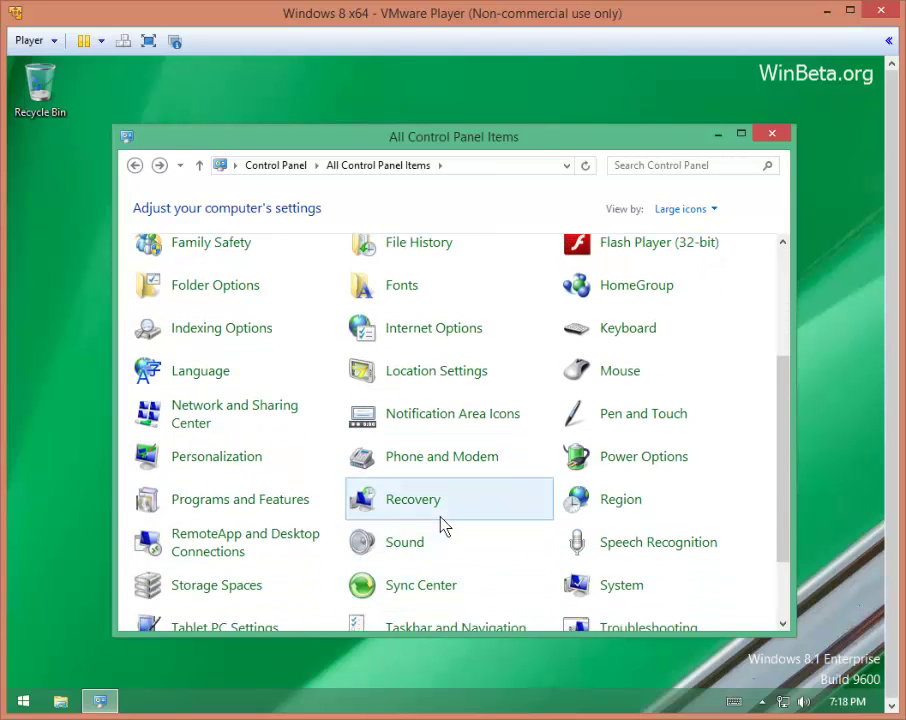
{"action": "left_click", "coordinate": [415, 500]}
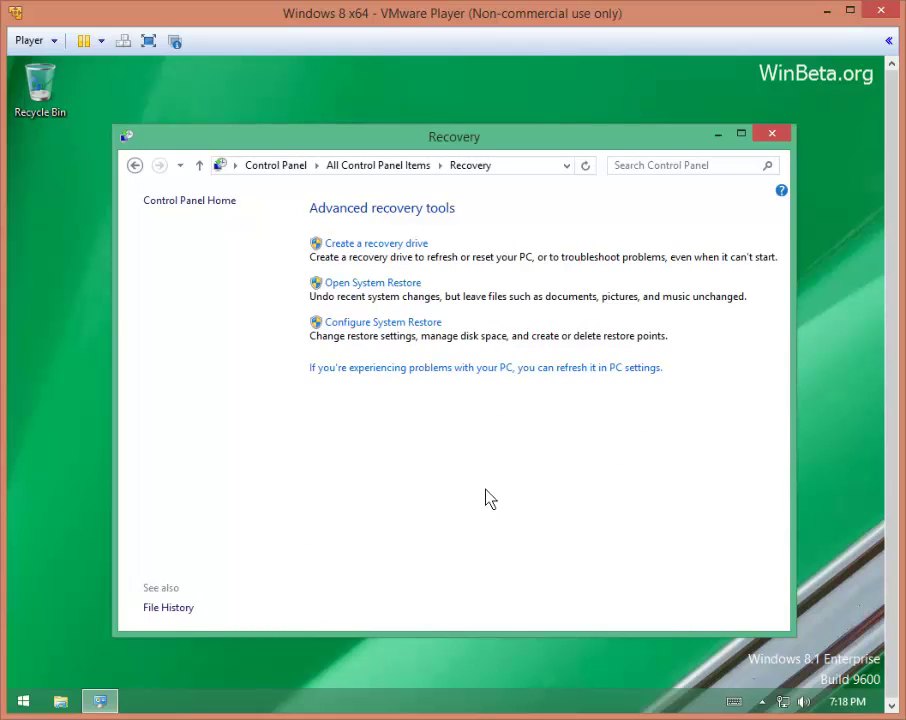
{"action": "left_click", "coordinate": [381, 369]}
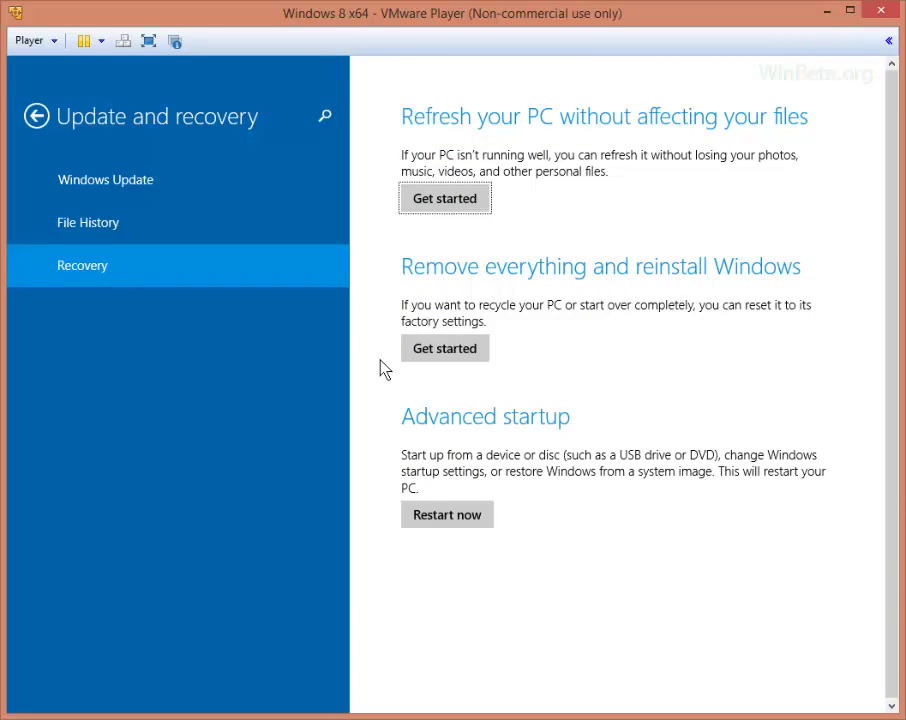
Step: View the File History and Windows Update pages under Update and recovery
{"action": "left_click", "coordinate": [133, 236]}
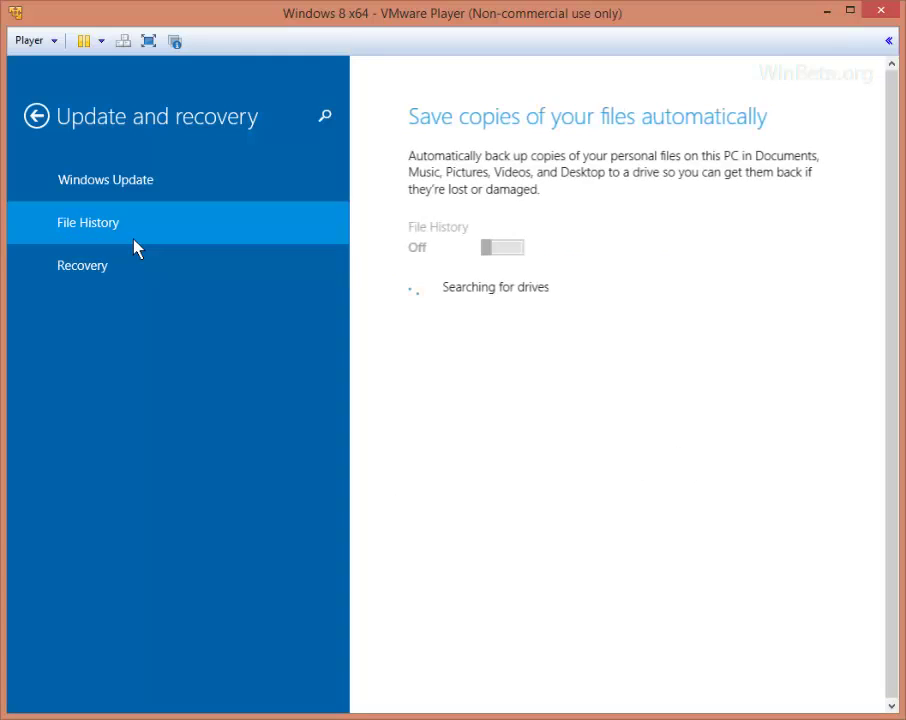
{"action": "left_click", "coordinate": [152, 184]}
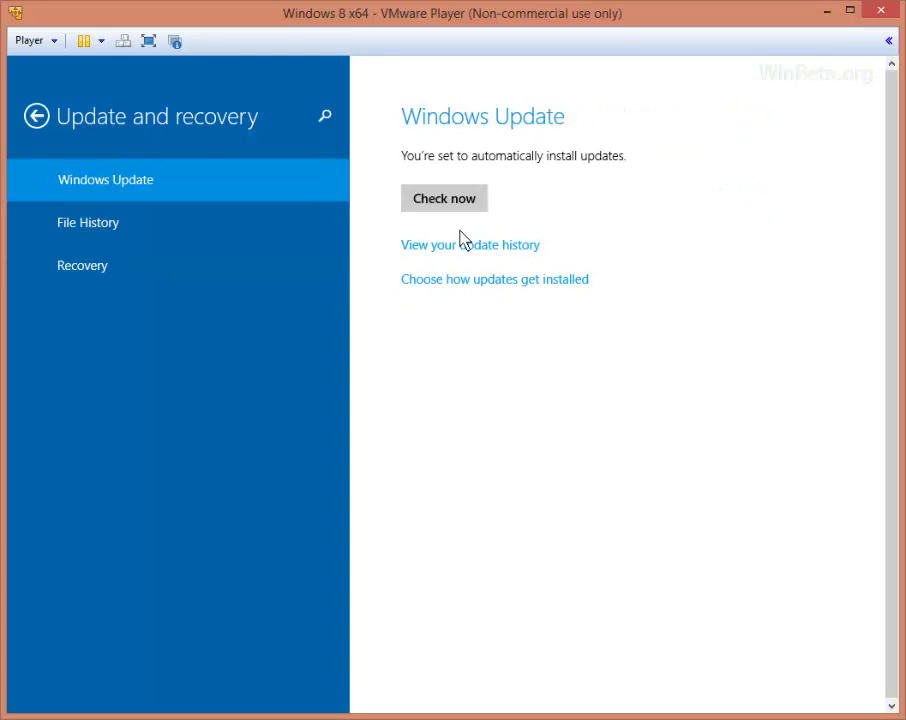
{"action": "left_click", "coordinate": [36, 116]}
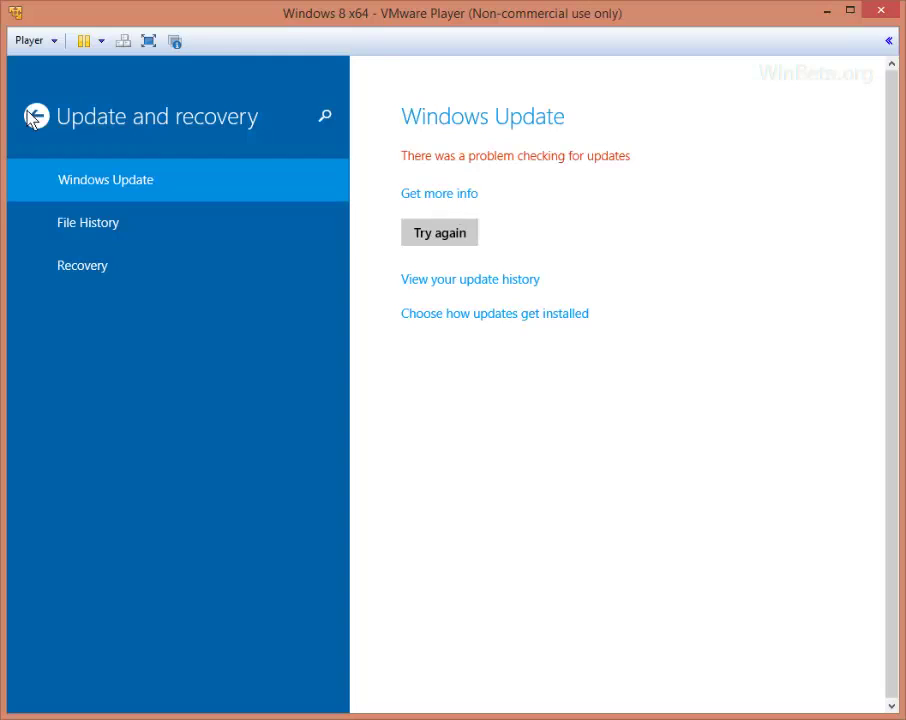
Step: Return to the Start screen, look across its tiles and lock the PC from the account options
{"action": "key", "text": "super"}
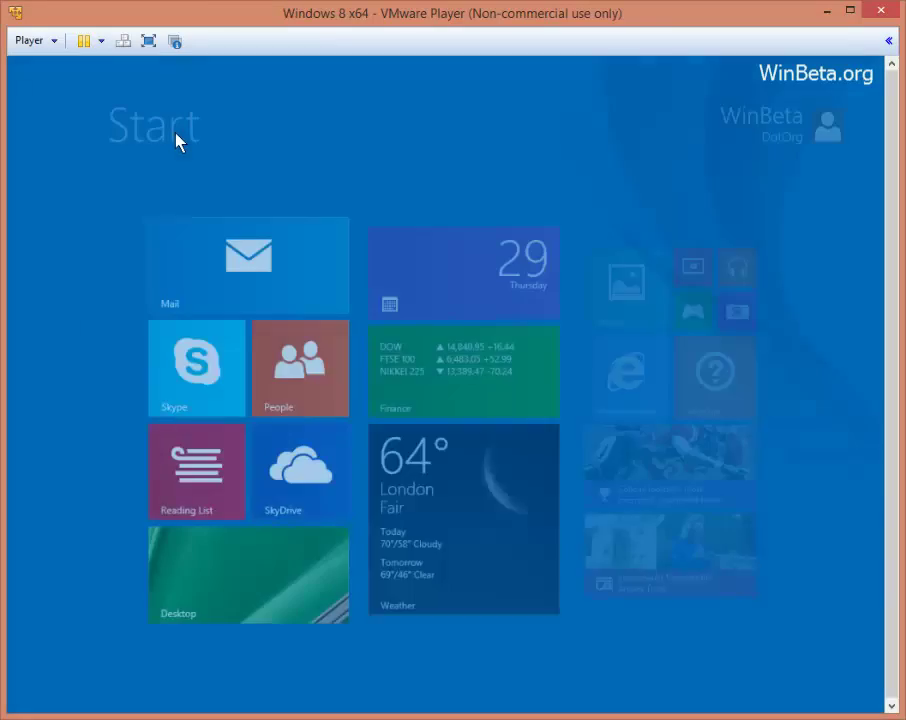
{"action": "scroll", "coordinate": [768, 312], "scroll_direction": "down", "scroll_amount": 2}
{"action": "scroll", "coordinate": [768, 313], "scroll_direction": "down", "scroll_amount": 2}
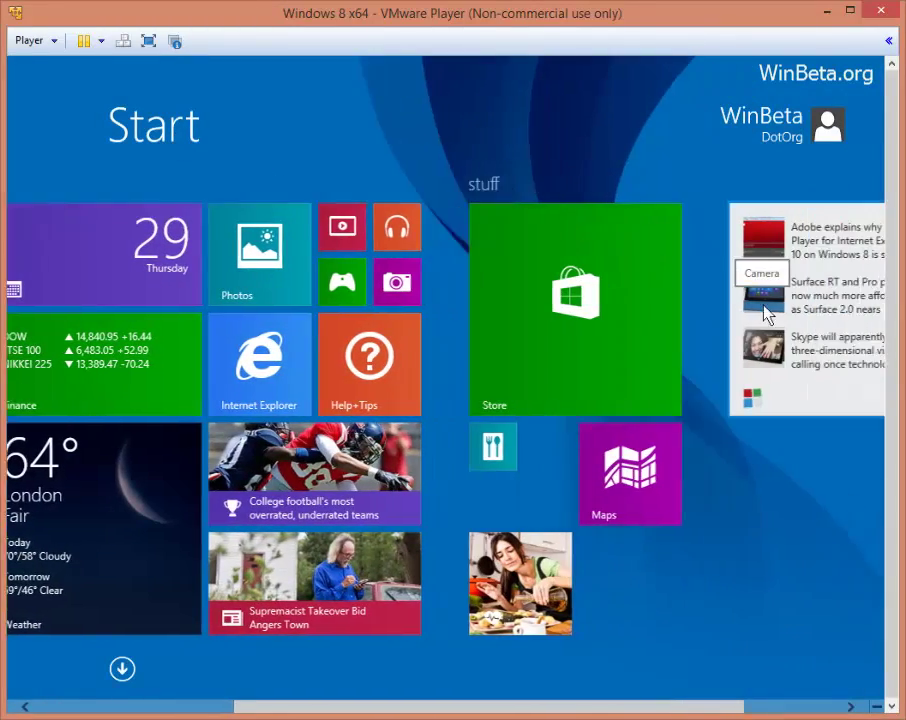
{"action": "scroll", "coordinate": [766, 311], "scroll_direction": "up", "scroll_amount": 4}
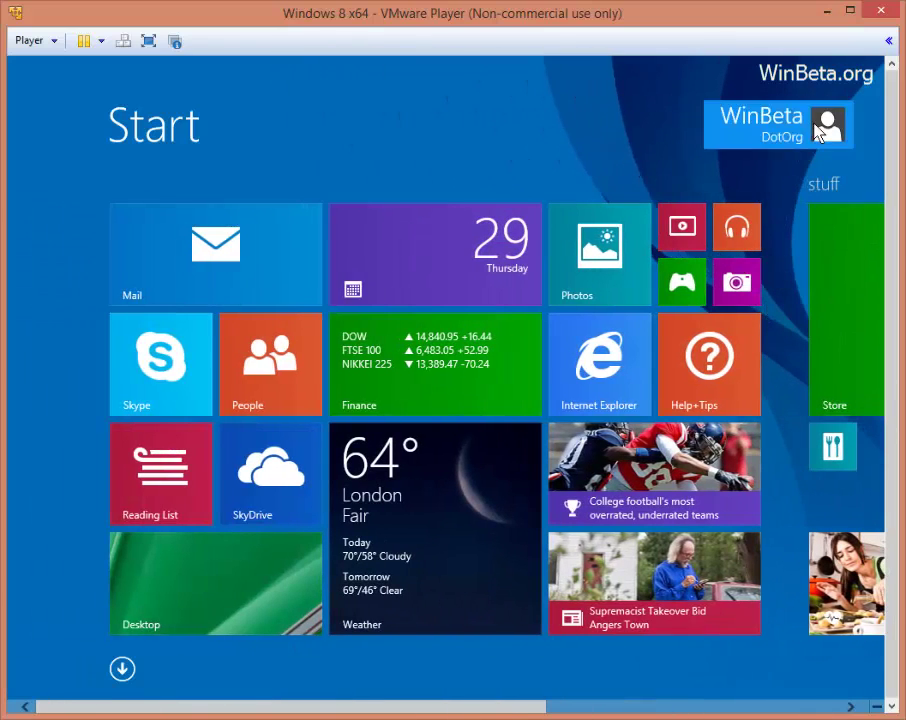
{"action": "left_click", "coordinate": [790, 125]}
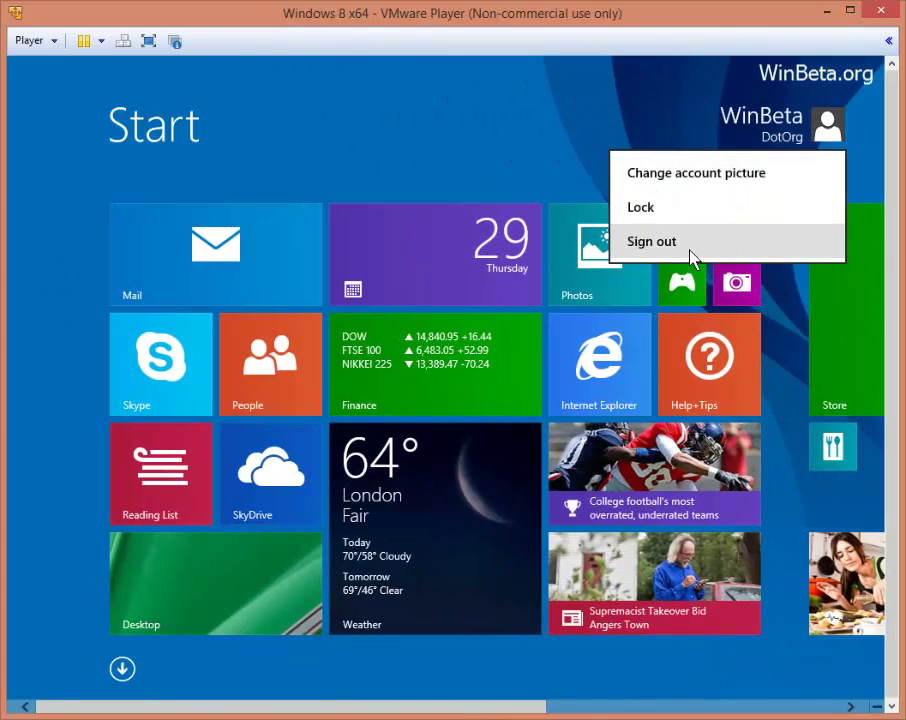
{"action": "left_click", "coordinate": [665, 210]}
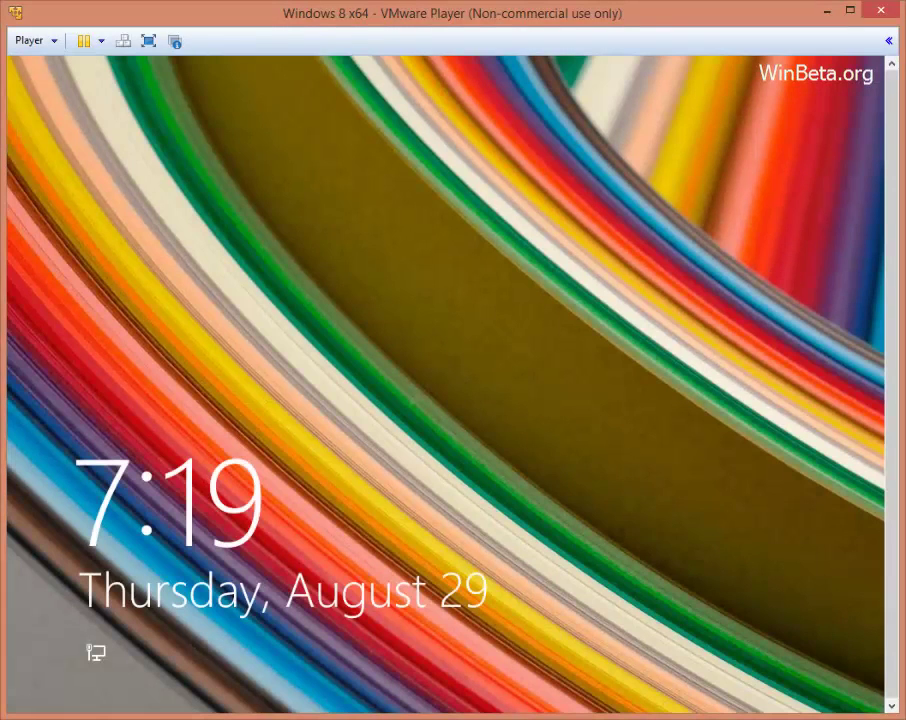